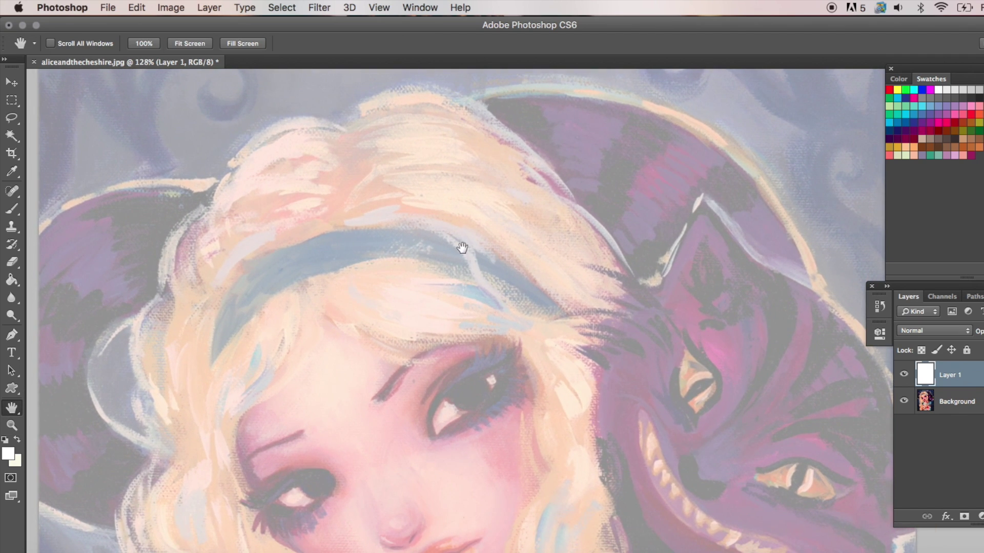
# Try a 6 px brush tip with a test stroke along the hair outline on Layer 1, and undo the stroke
pyautogui.click(12, 209)
pyautogui.rightClick(447, 195)
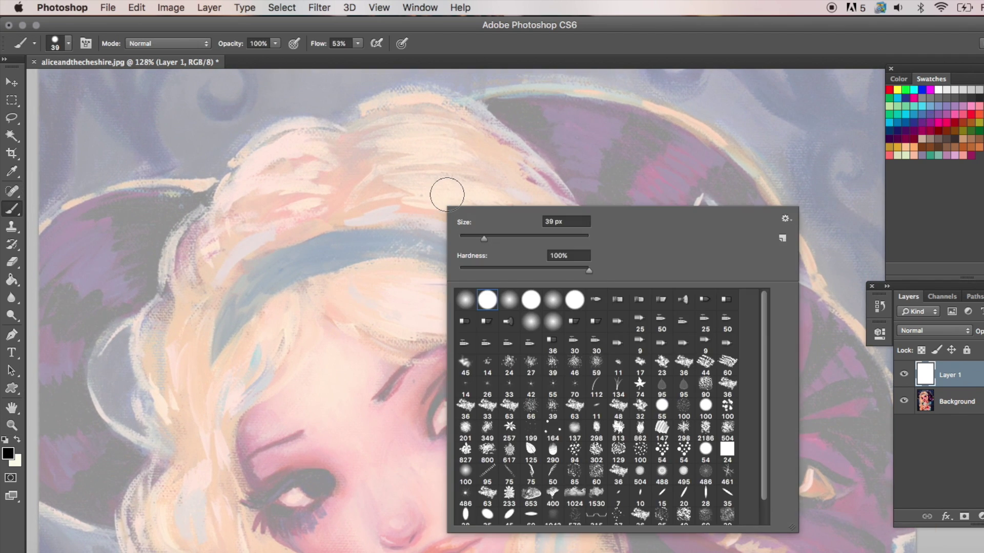
pyautogui.scroll(-1, 765, 380)
pyautogui.click(509, 490)
pyautogui.rightClick(313, 170)
pyautogui.moveTo(354, 204); pyautogui.dragTo(334, 205)
pyautogui.moveTo(285, 133); pyautogui.dragTo(235, 166)
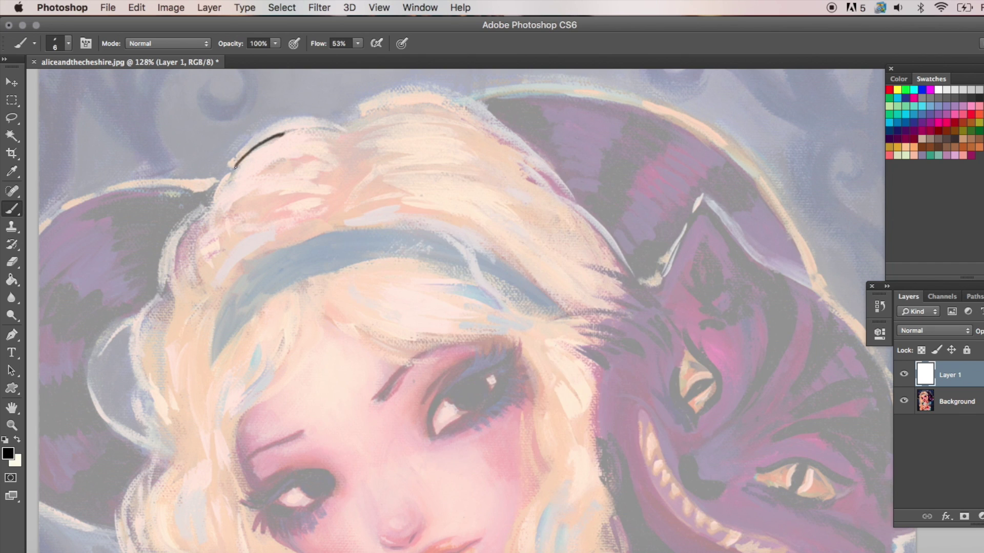
pyautogui.click(137, 7)
pyautogui.click(148, 17)
# Add a new layer for the line art and undo a trial stroke made along the top of the hair
pyautogui.press('super+alt+shift+n')
pyautogui.moveTo(281, 133); pyautogui.dragTo(229, 182)
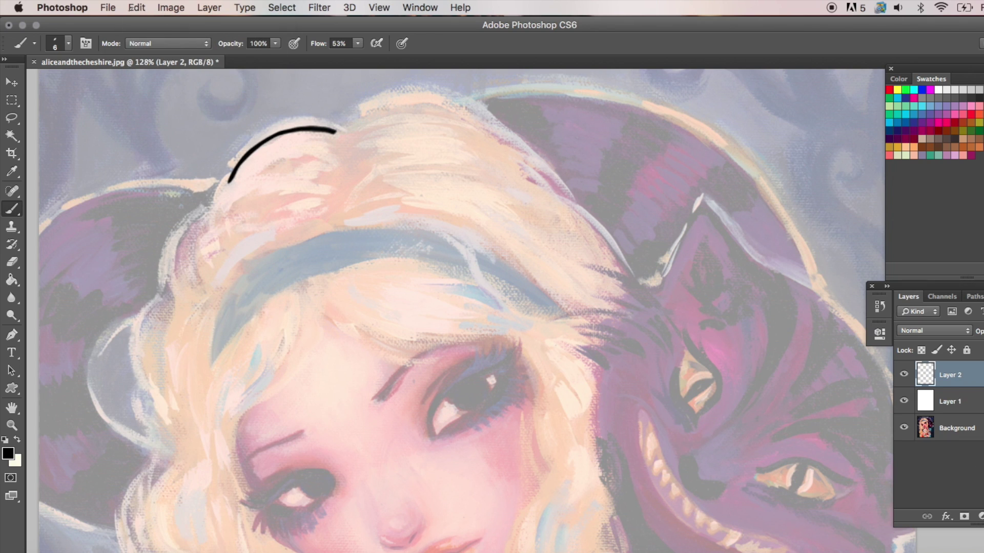
pyautogui.click(137, 7)
pyautogui.click(219, 24)
# Show the tool presets, select the Brush Tool Hard Elliptical 150 2 preset and reduce its size to about 7 px
pyautogui.click(419, 7)
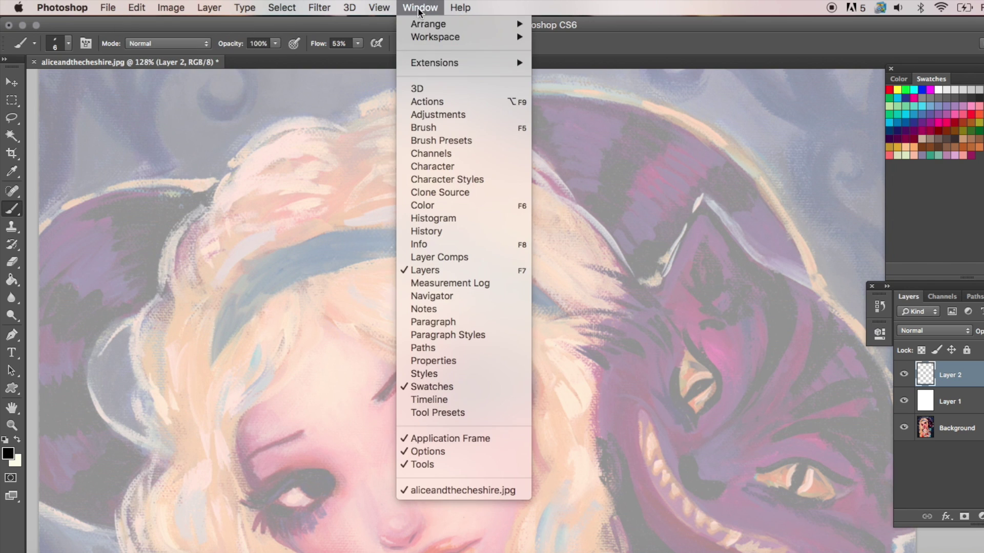
pyautogui.click(438, 413)
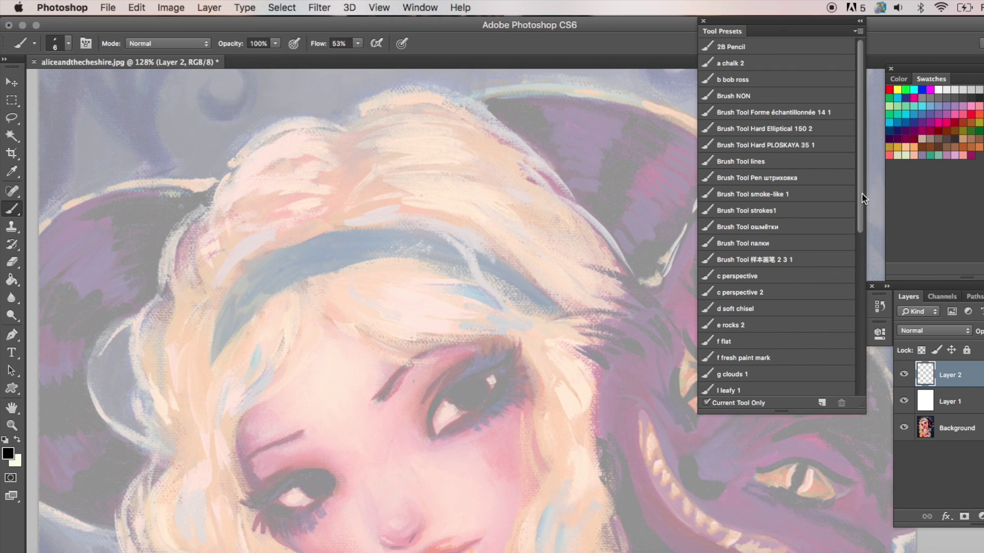
pyautogui.moveTo(860, 198); pyautogui.dragTo(862, 223)
pyautogui.click(803, 94)
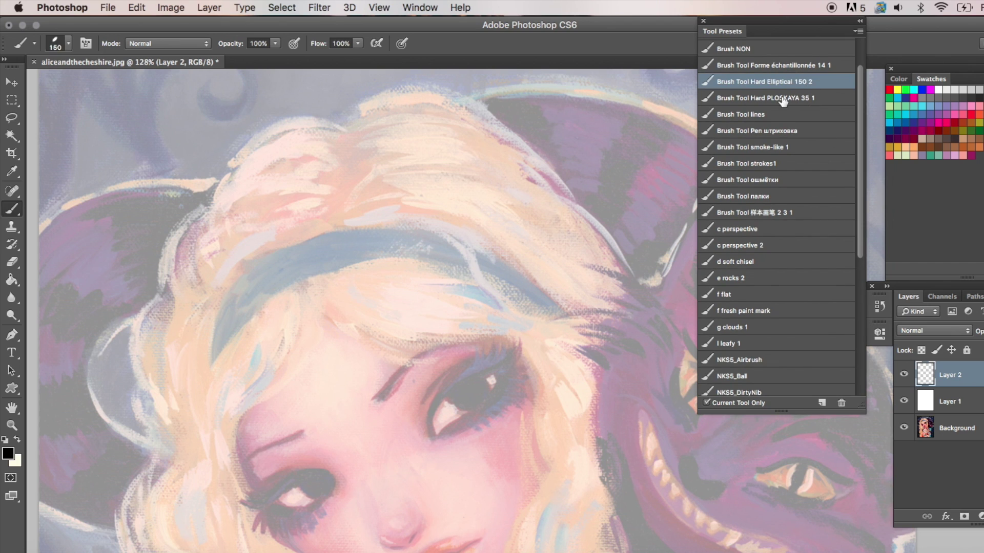
pyautogui.rightClick(351, 180)
pyautogui.moveTo(403, 211); pyautogui.dragTo(377, 215)
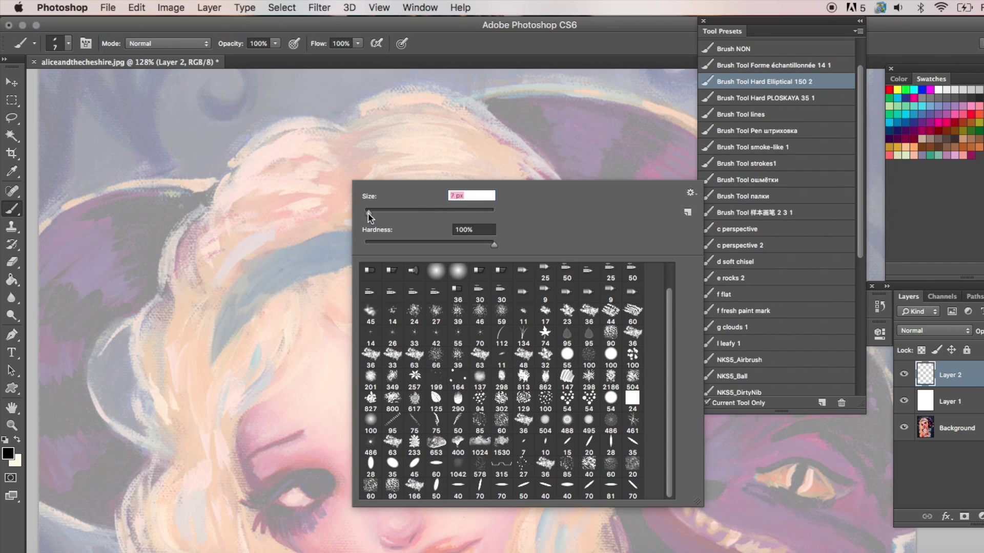
pyautogui.press('Return')
# Test the elliptical brush along the hair outline, toggle the Background layer's visibility off and on, and undo the stroke
pyautogui.moveTo(247, 157); pyautogui.dragTo(287, 131)
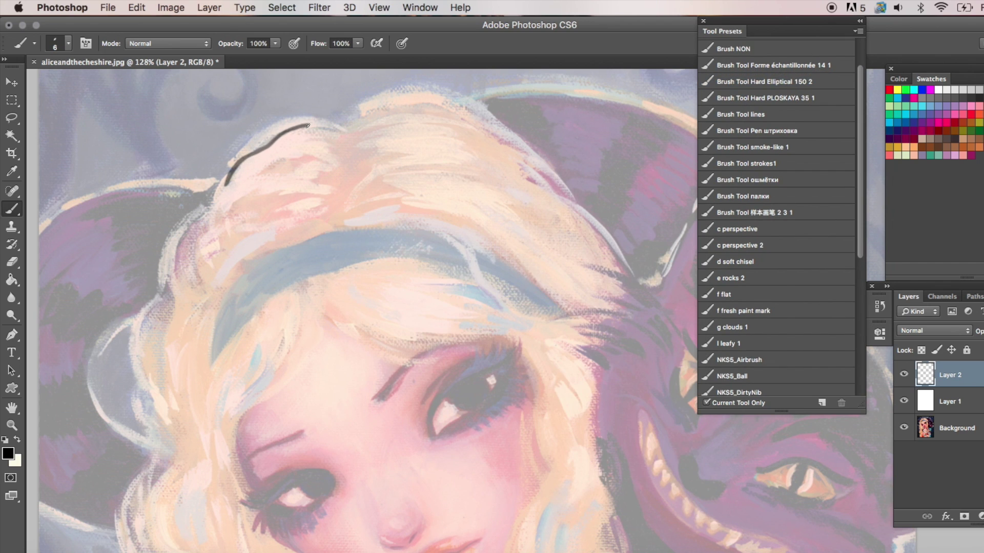
pyautogui.click(905, 429)
pyautogui.click(908, 428)
pyautogui.click(127, 11)
pyautogui.click(151, 20)
# Try the Brush Tool Forme échantillonnée 14 1 preset with a stroke across the hair, and undo it
pyautogui.click(773, 107)
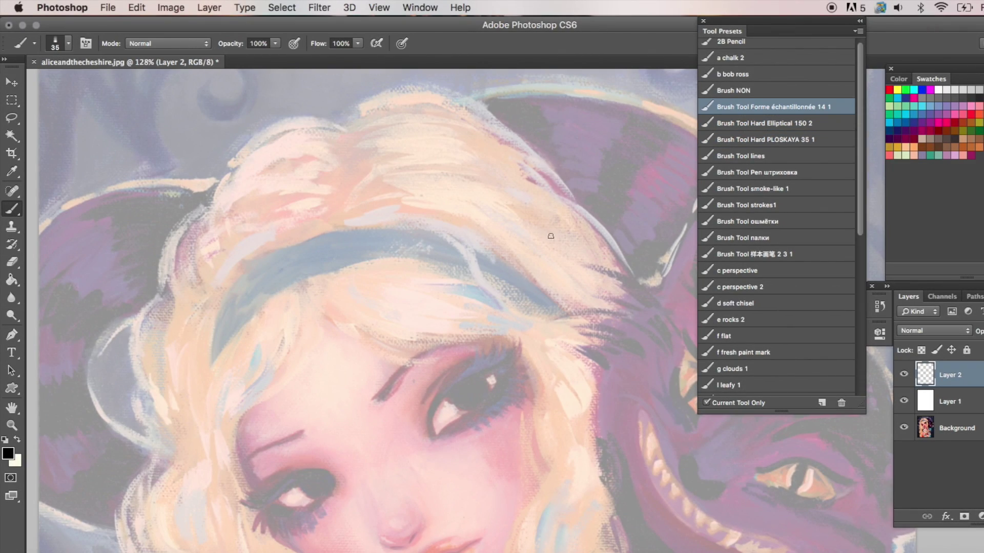
pyautogui.moveTo(462, 173); pyautogui.dragTo(554, 273)
pyautogui.click(135, 8)
pyautogui.click(154, 21)
pyautogui.moveTo(859, 201); pyautogui.dragTo(865, 314)
pyautogui.scroll(8, 865, 314)
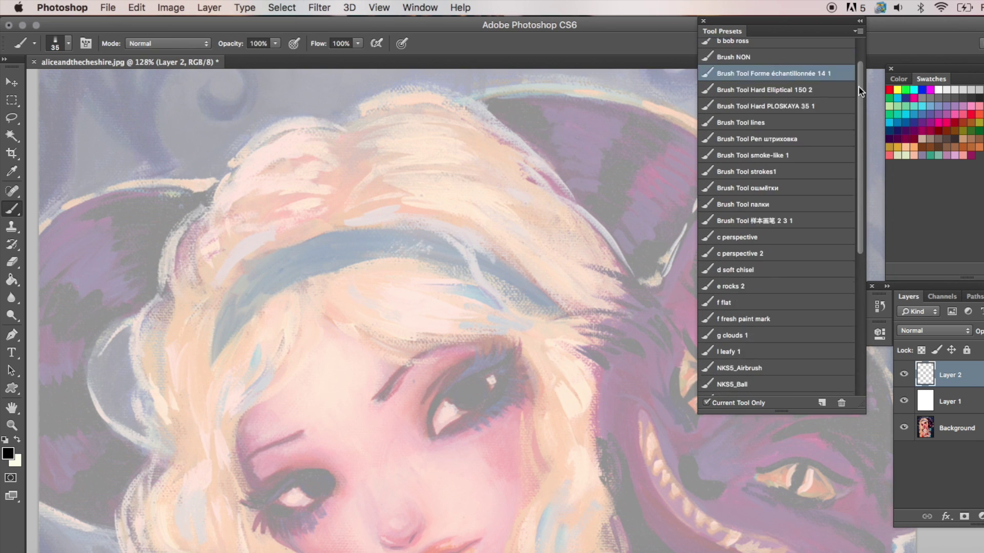
# Choose a pointed bristle brush tip, set its size to 4 px and undo the trial strokes made on the hair
pyautogui.rightClick(260, 176)
pyautogui.click(413, 270)
pyautogui.click(135, 8)
pyautogui.click(154, 21)
pyautogui.rightClick(347, 136)
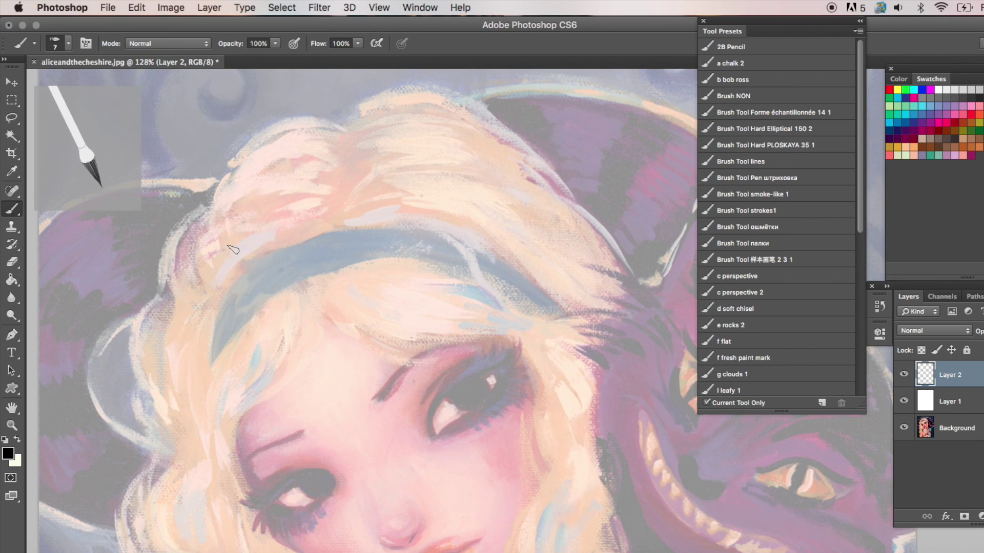
pyautogui.moveTo(370, 172); pyautogui.dragTo(367, 173)
pyautogui.moveTo(249, 155); pyautogui.dragTo(286, 132)
pyautogui.click(135, 8)
pyautogui.click(153, 20)
# Float the document in its own window and resize the image using resolution 350, width 8 and height 10
pyautogui.moveTo(204, 62); pyautogui.dragTo(274, 91)
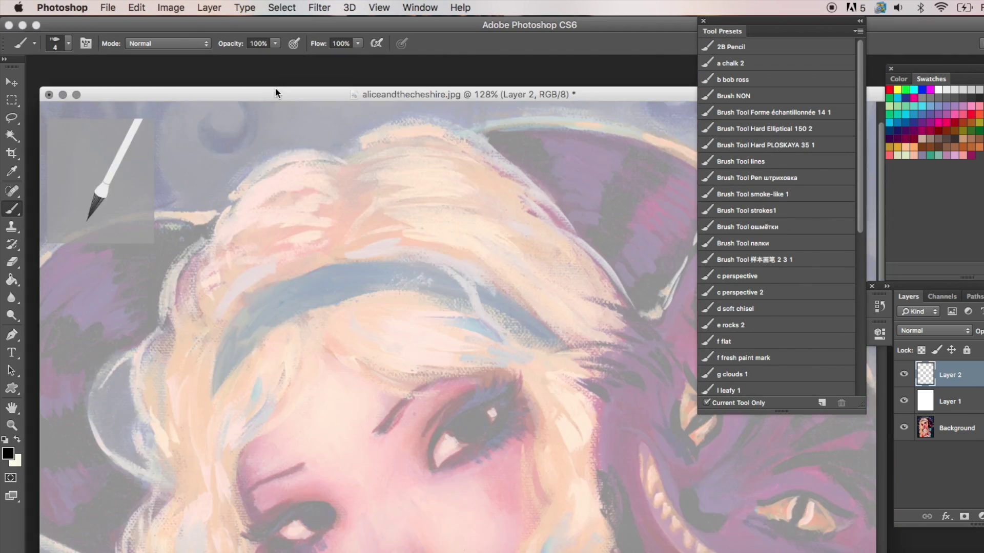
pyautogui.click(171, 8)
pyautogui.click(183, 117)
pyautogui.moveTo(423, 310); pyautogui.dragTo(368, 296)
pyautogui.write('350')
pyautogui.moveTo(430, 192); pyautogui.dragTo(367, 192)
pyautogui.doubleClick(399, 261)
pyautogui.write('8')
pyautogui.doubleClick(403, 286)
pyautogui.write('10')
pyautogui.press('Return')
# Widen the document window around the portrait and close the tool presets
pyautogui.press('z')
pyautogui.keyDown('alt'); pyautogui.click(399, 219); pyautogui.keyUp('alt')
pyautogui.keyDown('alt'); pyautogui.click(399, 219); pyautogui.keyUp('alt')
pyautogui.keyDown('alt'); pyautogui.click(400, 218); pyautogui.keyUp('alt')
pyautogui.moveTo(399, 218); pyautogui.dragTo(435, 218)
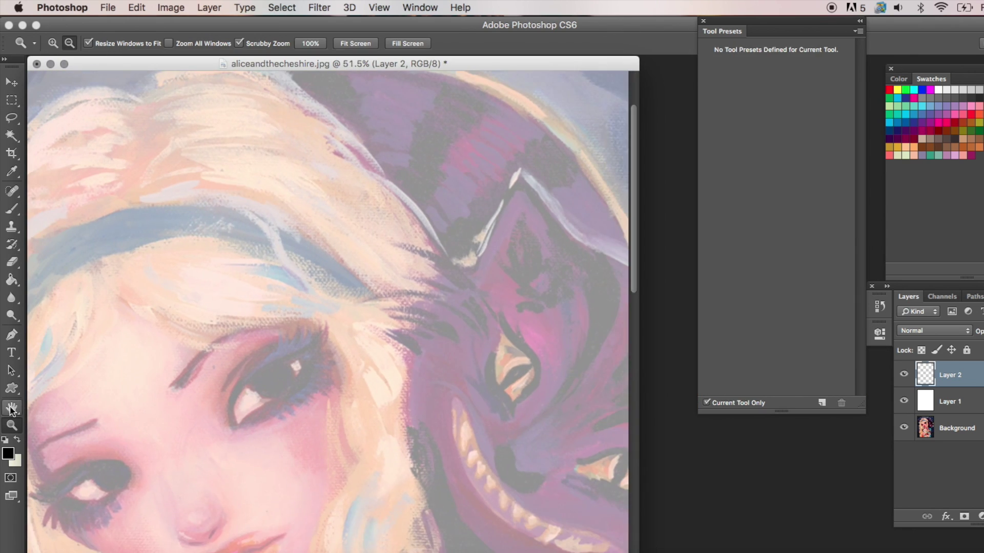
pyautogui.click(11, 408)
pyautogui.moveTo(246, 256); pyautogui.dragTo(462, 287)
pyautogui.moveTo(637, 328); pyautogui.dragTo(836, 328)
pyautogui.click(703, 21)
# Trace the long outer hair strands on the girl's left-hand side of the picture in black, with the brush set to 5 px
pyautogui.click(12, 209)
pyautogui.moveTo(209, 189)
pyautogui.mouseDown()
pyautogui.moveTo(177, 274)
pyautogui.moveTo(207, 186)
pyautogui.moveTo(351, 107)
pyautogui.moveTo(153, 281)
pyautogui.moveTo(158, 422)
pyautogui.moveTo(136, 474)
pyautogui.mouseUp()
pyautogui.moveTo(176, 274)
pyautogui.mouseDown()
pyautogui.moveTo(163, 433)
pyautogui.moveTo(134, 475)
pyautogui.mouseUp()
pyautogui.press('z')
pyautogui.moveTo(265, 410); pyautogui.dragTo(302, 395)
pyautogui.press('b')
pyautogui.rightClick(205, 197)
pyautogui.moveTo(221, 232); pyautogui.dragTo(222, 231)
pyautogui.moveTo(145, 226)
pyautogui.mouseDown()
pyautogui.moveTo(126, 294)
pyautogui.moveTo(148, 392)
pyautogui.mouseUp()
pyautogui.moveTo(188, 108)
pyautogui.mouseDown()
pyautogui.moveTo(143, 216)
pyautogui.moveTo(116, 375)
pyautogui.moveTo(125, 429)
pyautogui.mouseUp()
pyautogui.moveTo(104, 307); pyautogui.dragTo(121, 443)
pyautogui.moveTo(111, 233); pyautogui.dragTo(120, 430)
# Draw the upper and lower edges of the blue headband and the hair strands sweeping down beside it
pyautogui.moveTo(490, 138); pyautogui.dragTo(191, 337)
pyautogui.moveTo(549, 200)
pyautogui.mouseDown()
pyautogui.moveTo(404, 186)
pyautogui.moveTo(193, 490)
pyautogui.mouseUp()
pyautogui.moveTo(359, 144)
pyautogui.mouseDown()
pyautogui.moveTo(153, 341)
pyautogui.moveTo(119, 522)
pyautogui.mouseUp()
pyautogui.moveTo(366, 146)
pyautogui.mouseDown()
pyautogui.moveTo(307, 129)
pyautogui.moveTo(151, 315)
pyautogui.mouseUp()
pyautogui.moveTo(374, 146)
pyautogui.mouseDown()
pyautogui.moveTo(300, 113)
pyautogui.moveTo(156, 323)
pyautogui.moveTo(200, 498)
pyautogui.mouseUp()
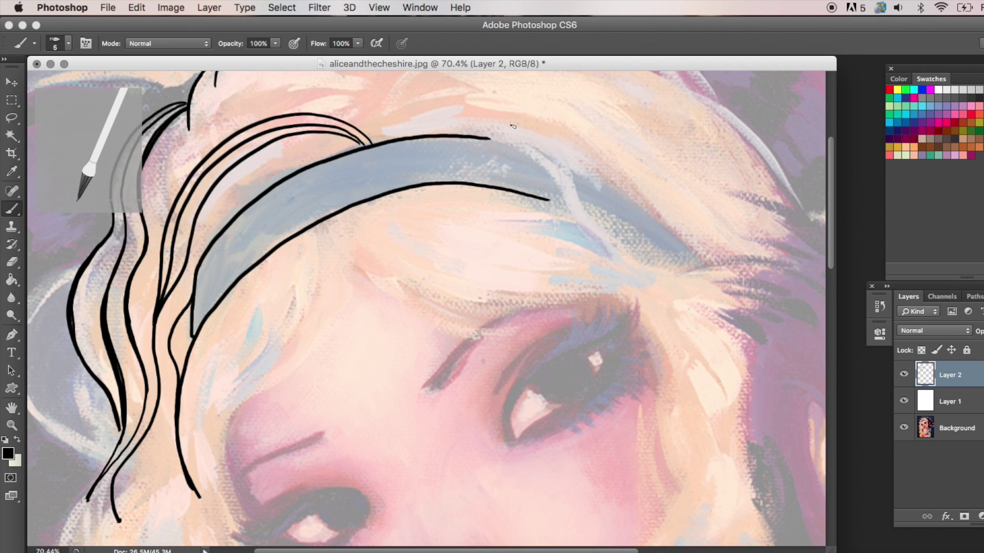
# Trace the strands crossing the far end of the headband and the parted bangs over the forehead
pyautogui.moveTo(484, 138); pyautogui.dragTo(625, 272)
pyautogui.moveTo(429, 130); pyautogui.dragTo(646, 290)
pyautogui.moveTo(328, 246)
pyautogui.mouseDown()
pyautogui.moveTo(221, 429)
pyautogui.moveTo(283, 311)
pyautogui.moveTo(235, 533)
pyautogui.mouseUp()
pyautogui.moveTo(323, 230); pyautogui.dragTo(499, 327)
pyautogui.moveTo(336, 228)
pyautogui.mouseDown()
pyautogui.moveTo(466, 304)
pyautogui.moveTo(523, 310)
pyautogui.mouseUp()
pyautogui.moveTo(364, 231)
pyautogui.mouseDown()
pyautogui.moveTo(579, 296)
pyautogui.moveTo(596, 290)
pyautogui.mouseUp()
pyautogui.moveTo(380, 222)
pyautogui.mouseDown()
pyautogui.moveTo(610, 291)
pyautogui.moveTo(638, 313)
pyautogui.mouseUp()
# Trace the wavy hair strands above the headband, running from the parting down toward the cat
pyautogui.press('z')
pyautogui.click(707, 256)
pyautogui.click(707, 256)
pyautogui.click(707, 257)
pyautogui.moveTo(643, 530); pyautogui.dragTo(872, 531)
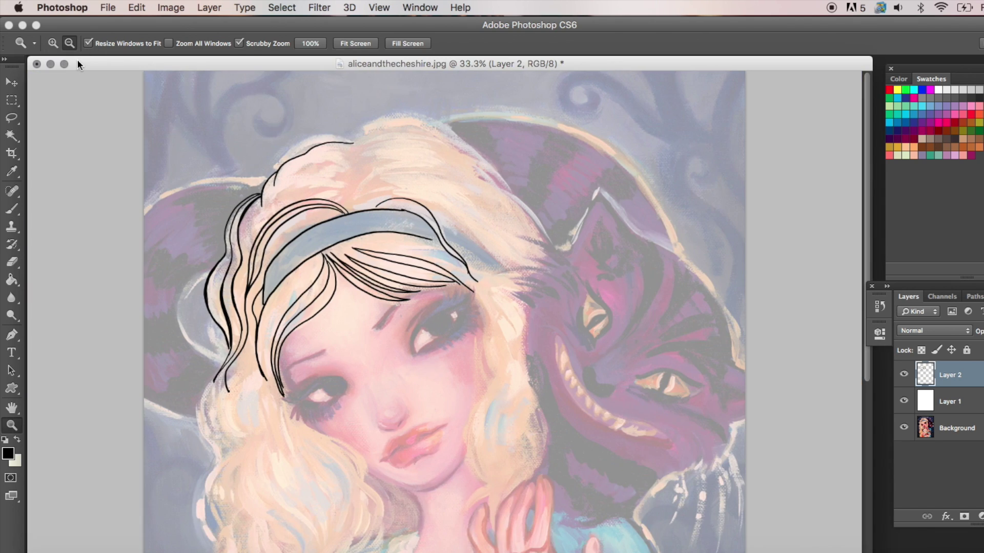
pyautogui.moveTo(608, 281); pyautogui.dragTo(628, 246)
pyautogui.click(17, 207)
pyautogui.moveTo(319, 188)
pyautogui.mouseDown()
pyautogui.moveTo(502, 147)
pyautogui.moveTo(345, 140)
pyautogui.moveTo(318, 189)
pyautogui.mouseUp()
pyautogui.moveTo(505, 149); pyautogui.dragTo(576, 229)
pyautogui.moveTo(344, 180)
pyautogui.mouseDown()
pyautogui.moveTo(558, 259)
pyautogui.moveTo(534, 271)
pyautogui.mouseUp()
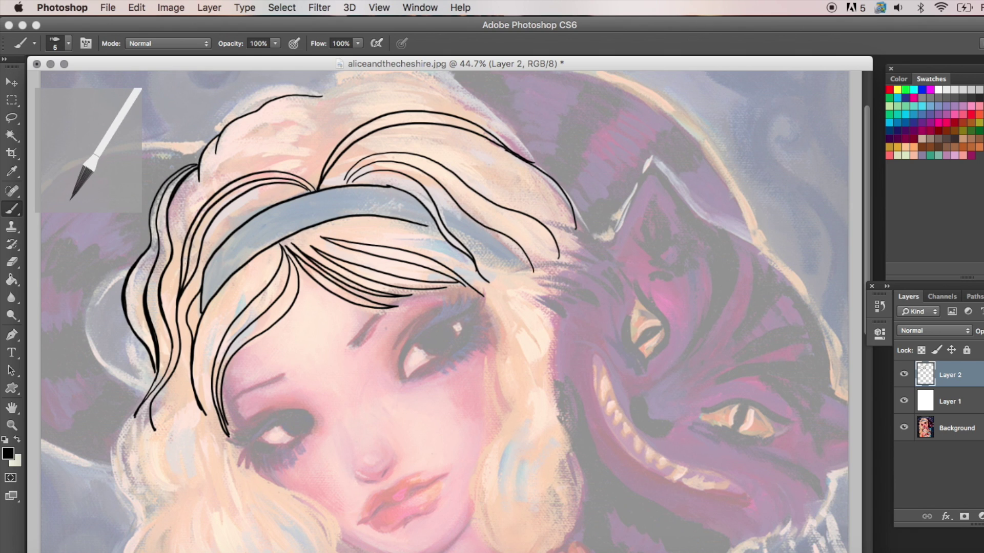
# Fill in the remaining strands across the crown of the hair on both sides of the parting
pyautogui.scroll(5, 445, 307)
pyautogui.moveTo(524, 222)
pyautogui.mouseDown()
pyautogui.moveTo(363, 128)
pyautogui.moveTo(319, 167)
pyautogui.mouseUp()
pyautogui.moveTo(326, 160)
pyautogui.mouseDown()
pyautogui.moveTo(262, 157)
pyautogui.moveTo(195, 237)
pyautogui.mouseUp()
pyautogui.moveTo(320, 218)
pyautogui.mouseDown()
pyautogui.moveTo(194, 285)
pyautogui.moveTo(231, 253)
pyautogui.mouseUp()
pyautogui.moveTo(457, 174); pyautogui.dragTo(322, 218)
pyautogui.moveTo(323, 215)
pyautogui.mouseDown()
pyautogui.moveTo(444, 165)
pyautogui.moveTo(472, 182)
pyautogui.mouseUp()
pyautogui.moveTo(393, 143)
pyautogui.mouseDown()
pyautogui.moveTo(319, 214)
pyautogui.moveTo(444, 165)
pyautogui.mouseUp()
pyautogui.moveTo(310, 195)
pyautogui.mouseDown()
pyautogui.moveTo(212, 237)
pyautogui.moveTo(248, 219)
pyautogui.mouseUp()
# Draw the fur tufts where the girl's hair meets the cat and the cheek line below them
pyautogui.moveTo(547, 293); pyautogui.dragTo(621, 336)
pyautogui.moveTo(558, 315); pyautogui.dragTo(589, 328)
pyautogui.moveTo(519, 341); pyautogui.dragTo(587, 339)
pyautogui.moveTo(535, 349)
pyautogui.mouseDown()
pyautogui.moveTo(570, 354)
pyautogui.moveTo(566, 369)
pyautogui.mouseUp()
pyautogui.moveTo(530, 374); pyautogui.dragTo(556, 390)
pyautogui.moveTo(551, 392); pyautogui.dragTo(602, 546)
# Outline the cat's head and the arched striped form behind it, adding jagged edges to the arch's stripes
pyautogui.moveTo(729, 303)
pyautogui.mouseDown()
pyautogui.moveTo(826, 424)
pyautogui.moveTo(829, 461)
pyautogui.mouseUp()
pyautogui.moveTo(436, 132); pyautogui.dragTo(773, 328)
pyautogui.moveTo(543, 236); pyautogui.dragTo(597, 144)
pyautogui.moveTo(572, 262); pyautogui.dragTo(645, 156)
pyautogui.moveTo(586, 294); pyautogui.dragTo(689, 184)
pyautogui.moveTo(686, 261); pyautogui.dragTo(739, 238)
# Draw the inner contours of the cat's ear and the small fur tufts at its base
pyautogui.moveTo(633, 303)
pyautogui.mouseDown()
pyautogui.moveTo(645, 320)
pyautogui.moveTo(637, 337)
pyautogui.mouseUp()
pyautogui.moveTo(656, 249)
pyautogui.mouseDown()
pyautogui.moveTo(643, 311)
pyautogui.moveTo(665, 330)
pyautogui.mouseUp()
pyautogui.moveTo(680, 360); pyautogui.dragTo(709, 338)
# Trace the jagged fur stripes across the cat's forehead and the back of its head
pyautogui.moveTo(710, 348); pyautogui.dragTo(661, 448)
pyautogui.moveTo(706, 413); pyautogui.dragTo(662, 451)
pyautogui.moveTo(737, 333); pyautogui.dragTo(712, 394)
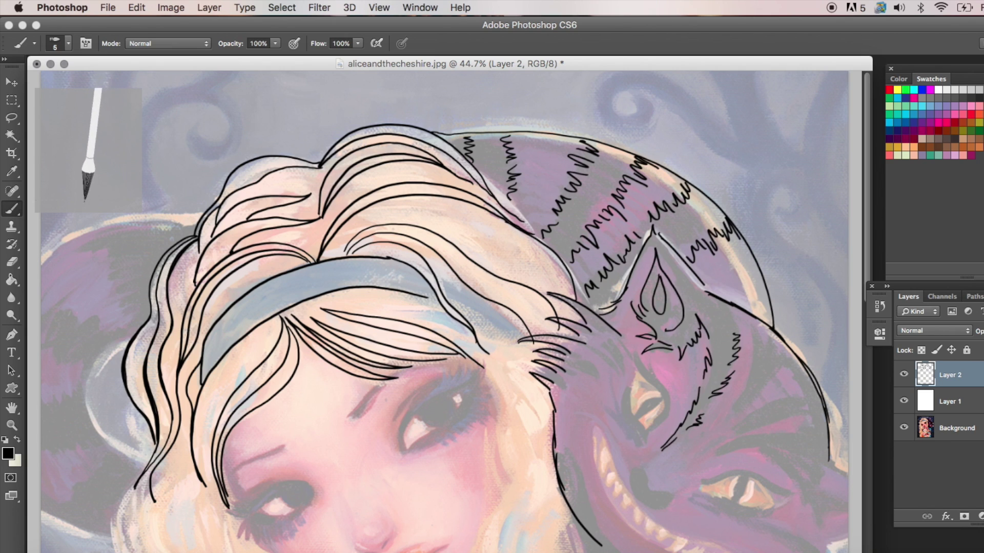
pyautogui.moveTo(746, 433); pyautogui.dragTo(818, 418)
pyautogui.moveTo(733, 436); pyautogui.dragTo(768, 409)
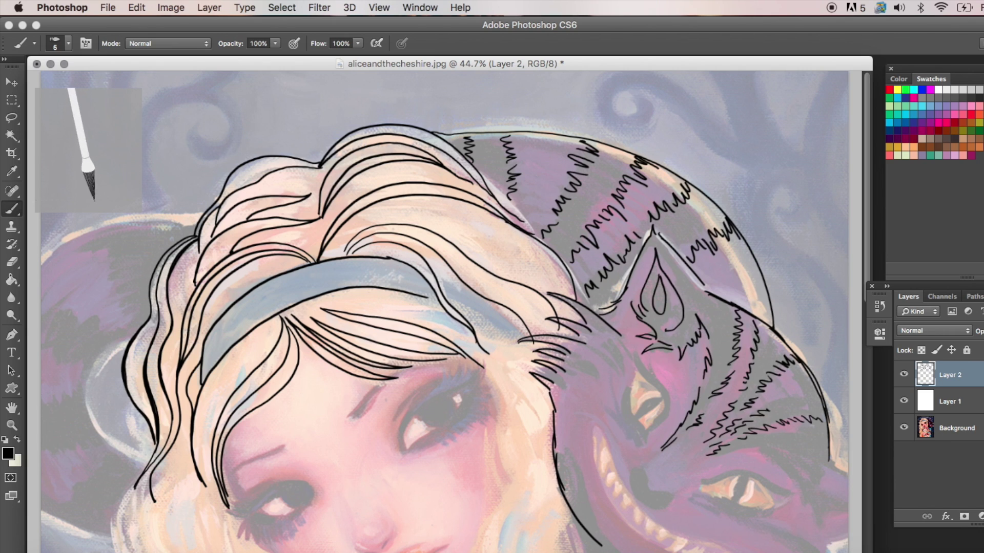
pyautogui.moveTo(767, 469); pyautogui.dragTo(815, 446)
pyautogui.moveTo(770, 437); pyautogui.dragTo(825, 451)
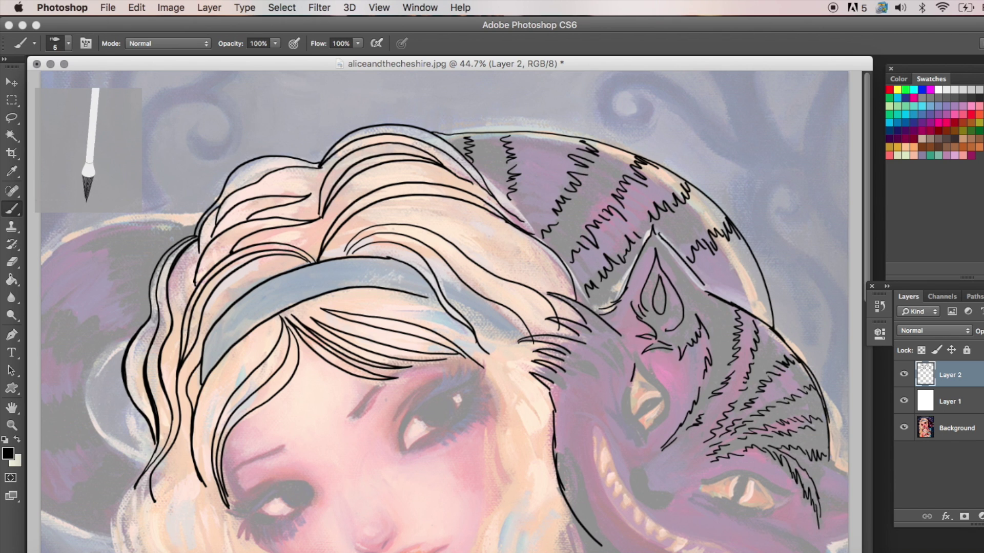
# Outline the cat's upper eye beneath the ear and draw its pupil
pyautogui.moveTo(644, 443); pyautogui.dragTo(641, 454)
pyautogui.click(11, 425)
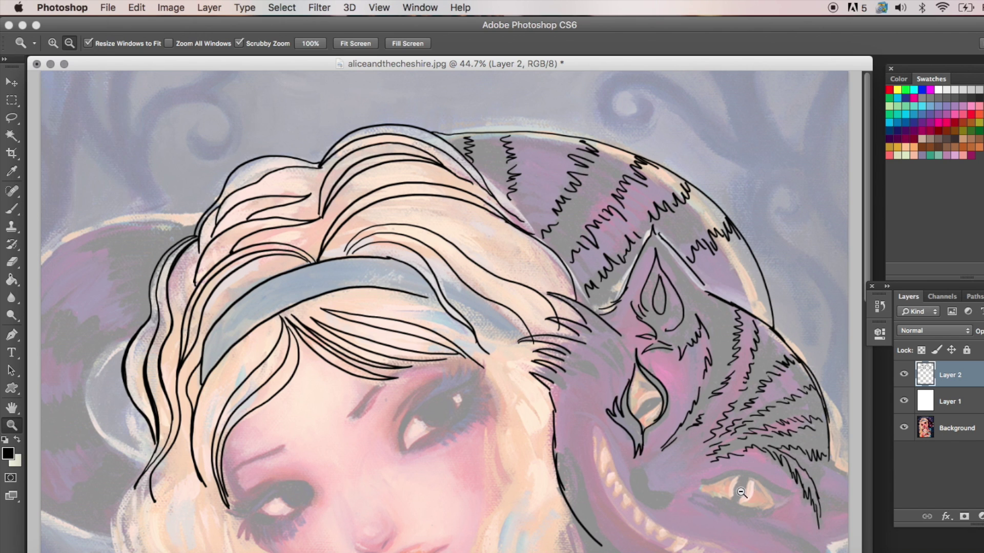
pyautogui.moveTo(747, 501); pyautogui.dragTo(800, 501)
pyautogui.click(11, 209)
pyautogui.scroll(-3, 25, 203)
pyautogui.hscroll(3, 25, 203)
pyautogui.moveTo(525, 237)
pyautogui.mouseDown()
pyautogui.moveTo(480, 273)
pyautogui.moveTo(528, 237)
pyautogui.mouseUp()
pyautogui.moveTo(499, 252); pyautogui.dragTo(507, 247)
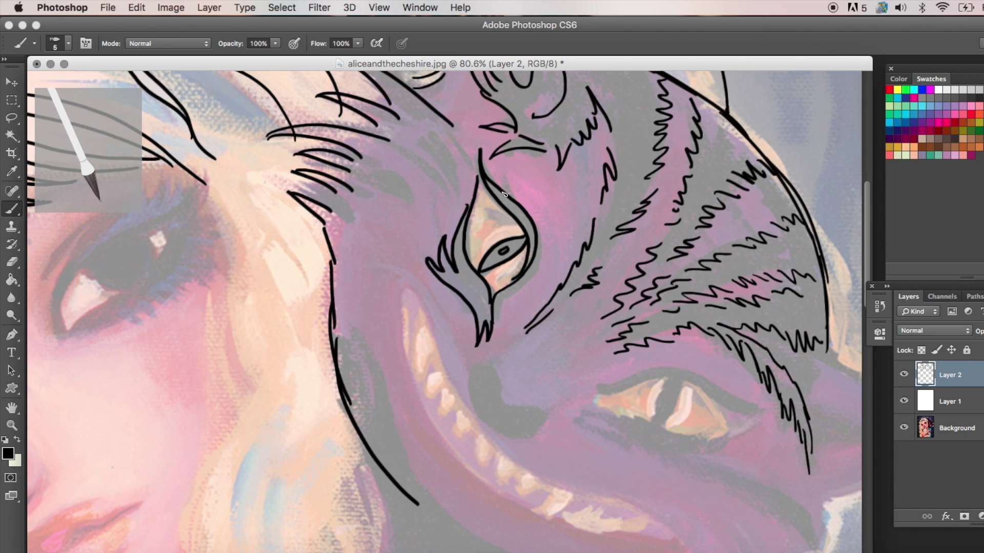
# Trace the cat's nose and its lower eye, including the slit pupil and the fur beneath the lid
pyautogui.moveTo(484, 374); pyautogui.dragTo(493, 404)
pyautogui.moveTo(593, 402)
pyautogui.mouseDown()
pyautogui.moveTo(759, 414)
pyautogui.moveTo(597, 398)
pyautogui.moveTo(728, 421)
pyautogui.mouseUp()
pyautogui.moveTo(670, 381)
pyautogui.mouseDown()
pyautogui.moveTo(647, 437)
pyautogui.moveTo(658, 435)
pyautogui.mouseUp()
pyautogui.moveTo(584, 420); pyautogui.dragTo(743, 450)
pyautogui.moveTo(718, 441); pyautogui.dragTo(768, 411)
# Outline the cat's wide grin and draw the broken fur line of the jaw beneath it
pyautogui.moveTo(475, 417)
pyautogui.mouseDown()
pyautogui.moveTo(443, 361)
pyautogui.moveTo(506, 504)
pyautogui.mouseUp()
pyautogui.moveTo(460, 393); pyautogui.dragTo(647, 520)
pyautogui.press('space')
pyautogui.moveTo(736, 500); pyautogui.dragTo(736, 362)
pyautogui.moveTo(464, 329); pyautogui.dragTo(646, 381)
pyautogui.moveTo(374, 292)
pyautogui.mouseDown()
pyautogui.moveTo(448, 386)
pyautogui.moveTo(605, 470)
pyautogui.mouseUp()
pyautogui.moveTo(584, 474); pyautogui.dragTo(661, 486)
# Draw the curved dividing lines between the teeth along the cat's grin
pyautogui.moveTo(407, 137); pyautogui.dragTo(391, 219)
pyautogui.moveTo(392, 220)
pyautogui.mouseDown()
pyautogui.moveTo(421, 171)
pyautogui.moveTo(394, 193)
pyautogui.mouseUp()
pyautogui.moveTo(425, 190); pyautogui.dragTo(399, 216)
pyautogui.moveTo(435, 210)
pyautogui.mouseDown()
pyautogui.moveTo(407, 238)
pyautogui.moveTo(417, 259)
pyautogui.mouseUp()
pyautogui.moveTo(454, 249); pyautogui.dragTo(425, 276)
pyautogui.moveTo(463, 268); pyautogui.dragTo(436, 296)
pyautogui.moveTo(494, 359); pyautogui.dragTo(523, 333)
pyautogui.moveTo(512, 369); pyautogui.dragTo(540, 345)
pyautogui.moveTo(531, 380)
pyautogui.mouseDown()
pyautogui.moveTo(556, 354)
pyautogui.moveTo(573, 361)
pyautogui.mouseUp()
pyautogui.moveTo(569, 401); pyautogui.dragTo(589, 369)
pyautogui.moveTo(589, 405); pyautogui.dragTo(618, 375)
# Draw the jagged fur tufts at the lower end of the cat's jaw and outline its outer cheek and ear edge
pyautogui.moveTo(646, 502); pyautogui.dragTo(738, 466)
pyautogui.moveTo(722, 507); pyautogui.dragTo(793, 454)
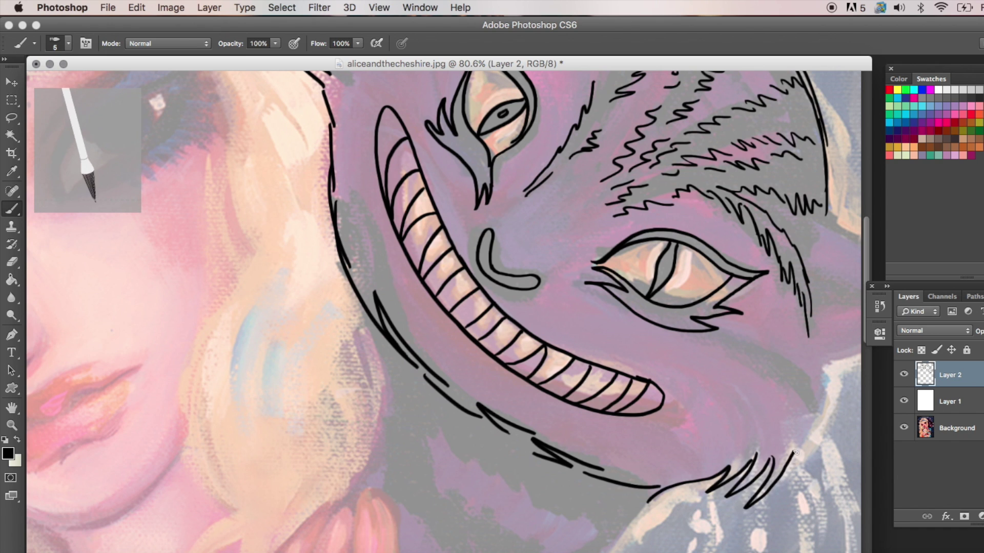
pyautogui.moveTo(743, 507); pyautogui.dragTo(861, 361)
pyautogui.moveTo(826, 228); pyautogui.dragTo(862, 212)
pyautogui.moveTo(815, 245); pyautogui.dragTo(861, 225)
pyautogui.moveTo(848, 281)
pyautogui.mouseDown()
pyautogui.moveTo(859, 285)
pyautogui.moveTo(855, 362)
pyautogui.moveTo(862, 356)
pyautogui.mouseUp()
# Draw jagged fur stripes on the cat's cheek beside the lower eye and on the forehead beside the upper eye
pyautogui.scroll(3, 615, 307)
pyautogui.moveTo(696, 377); pyautogui.dragTo(826, 480)
pyautogui.moveTo(695, 372); pyautogui.dragTo(849, 431)
pyautogui.click(12, 408)
pyautogui.moveTo(461, 205); pyautogui.dragTo(490, 345)
pyautogui.click(13, 209)
pyautogui.moveTo(420, 165); pyautogui.dragTo(460, 256)
pyautogui.moveTo(453, 148); pyautogui.dragTo(461, 260)
# Outline the girl's eye nearest the cat with its lid crease, iris and spiky upper and lower lashes
pyautogui.moveTo(85, 377); pyautogui.dragTo(91, 358)
pyautogui.moveTo(211, 231)
pyautogui.mouseDown()
pyautogui.moveTo(134, 280)
pyautogui.moveTo(90, 365)
pyautogui.mouseUp()
pyautogui.moveTo(159, 219)
pyautogui.mouseDown()
pyautogui.moveTo(106, 287)
pyautogui.moveTo(84, 377)
pyautogui.mouseUp()
pyautogui.moveTo(148, 238); pyautogui.dragTo(63, 315)
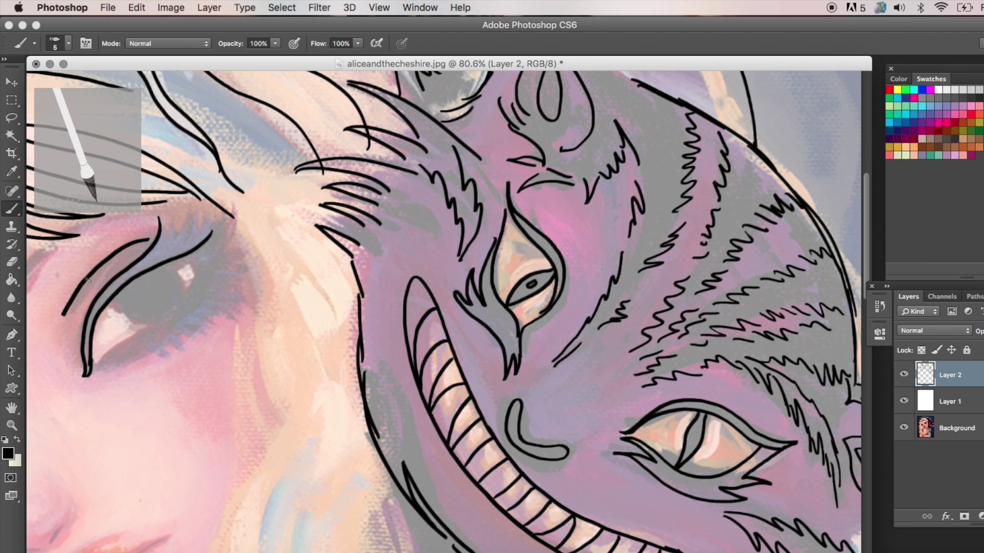
pyautogui.moveTo(165, 213)
pyautogui.mouseDown()
pyautogui.moveTo(205, 206)
pyautogui.moveTo(246, 266)
pyautogui.moveTo(236, 326)
pyautogui.mouseUp()
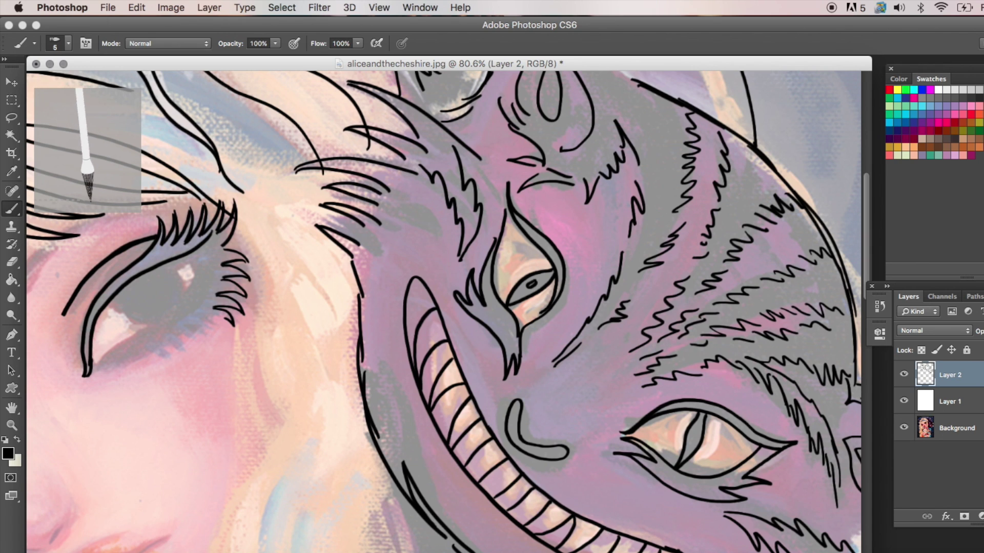
pyautogui.moveTo(177, 336)
pyautogui.mouseDown()
pyautogui.moveTo(92, 377)
pyautogui.moveTo(187, 254)
pyautogui.moveTo(212, 245)
pyautogui.mouseUp()
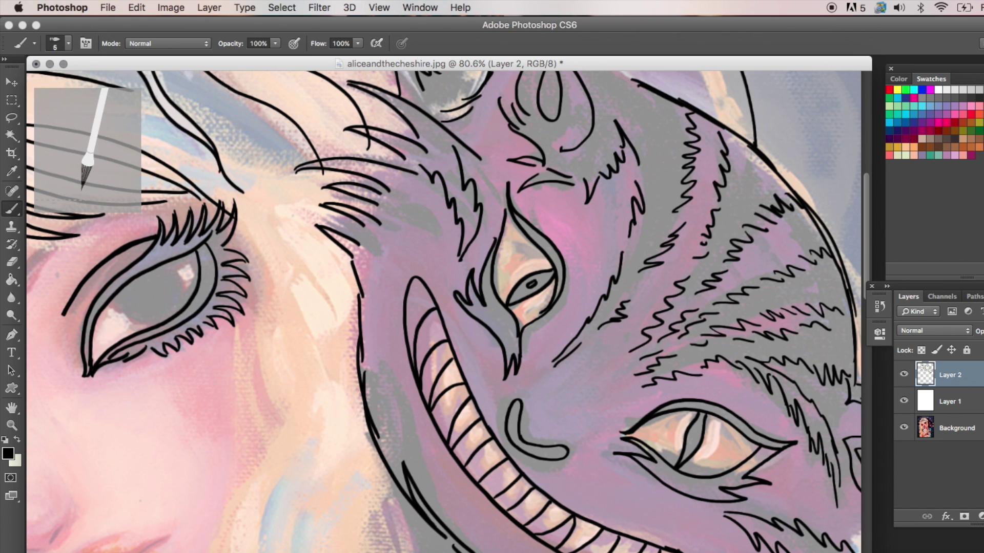
# Outline the girl's other eye with its lid crease, upper and lower lashes, iris and small round highlights
pyautogui.press('super+minus')
pyautogui.press('super+minus')
pyautogui.moveTo(239, 331); pyautogui.dragTo(280, 330)
pyautogui.moveTo(319, 286); pyautogui.dragTo(193, 309)
pyautogui.moveTo(269, 264); pyautogui.dragTo(194, 307)
pyautogui.moveTo(165, 244); pyautogui.dragTo(192, 307)
pyautogui.moveTo(172, 269)
pyautogui.mouseDown()
pyautogui.moveTo(271, 210)
pyautogui.moveTo(174, 269)
pyautogui.mouseUp()
pyautogui.moveTo(456, 98)
pyautogui.mouseDown()
pyautogui.moveTo(380, 166)
pyautogui.moveTo(543, 72)
pyautogui.mouseUp()
pyautogui.moveTo(317, 283)
pyautogui.mouseDown()
pyautogui.moveTo(164, 328)
pyautogui.moveTo(253, 372)
pyautogui.mouseUp()
pyautogui.moveTo(318, 303)
pyautogui.mouseDown()
pyautogui.moveTo(246, 338)
pyautogui.moveTo(208, 336)
pyautogui.mouseUp()
pyautogui.moveTo(265, 298); pyautogui.dragTo(291, 319)
pyautogui.moveTo(283, 308); pyautogui.dragTo(290, 311)
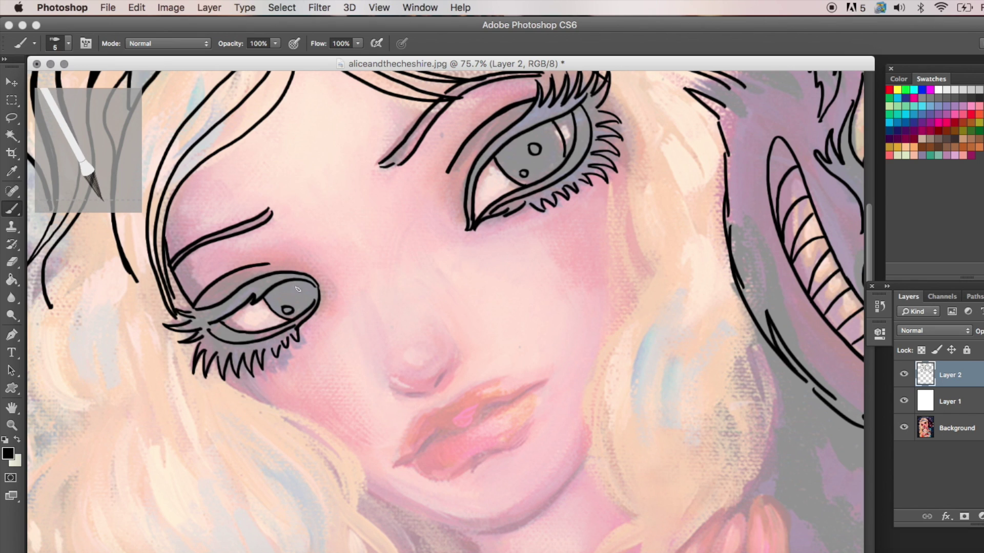
# Outline the girl's nose and her full lips, including the mouth line and the highlight shapes on both lips
pyautogui.moveTo(400, 466); pyautogui.dragTo(550, 378)
pyautogui.moveTo(454, 398); pyautogui.dragTo(394, 463)
pyautogui.moveTo(554, 375)
pyautogui.mouseDown()
pyautogui.moveTo(452, 403)
pyautogui.moveTo(410, 439)
pyautogui.mouseUp()
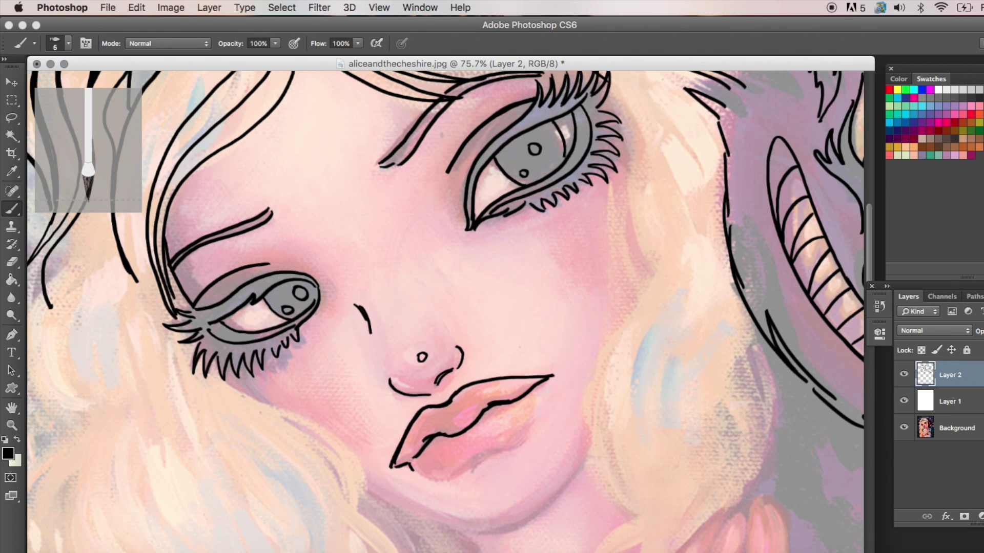
pyautogui.moveTo(410, 474); pyautogui.dragTo(542, 385)
pyautogui.moveTo(510, 416); pyautogui.dragTo(475, 438)
pyautogui.moveTo(452, 414); pyautogui.dragTo(458, 420)
# Draw the girl's chin line and the long wavy hair strands hanging between her face and the cat
pyautogui.moveTo(593, 447)
pyautogui.mouseDown()
pyautogui.moveTo(439, 525)
pyautogui.moveTo(361, 492)
pyautogui.mouseUp()
pyautogui.moveTo(614, 86)
pyautogui.mouseDown()
pyautogui.moveTo(636, 118)
pyautogui.moveTo(659, 269)
pyautogui.mouseUp()
pyautogui.moveTo(615, 88); pyautogui.dragTo(627, 511)
pyautogui.moveTo(624, 87)
pyautogui.mouseDown()
pyautogui.moveTo(680, 199)
pyautogui.moveTo(607, 543)
pyautogui.mouseUp()
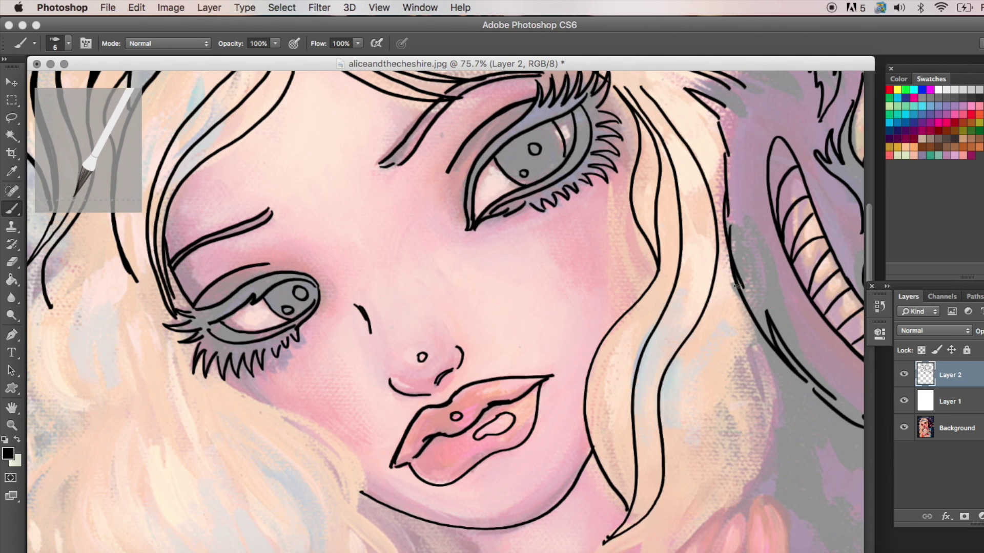
pyautogui.moveTo(738, 282); pyautogui.dragTo(686, 527)
pyautogui.moveTo(753, 389); pyautogui.dragTo(728, 509)
# Draw the hair strands along the girl's far cheek, running down past the jaw
pyautogui.moveTo(264, 410); pyautogui.dragTo(350, 476)
pyautogui.moveTo(285, 436); pyautogui.dragTo(352, 504)
pyautogui.moveTo(355, 506); pyautogui.dragTo(398, 552)
pyautogui.press('z')
pyautogui.keyDown('alt'); pyautogui.click(540, 342); pyautogui.keyUp('alt')
pyautogui.keyDown('alt'); pyautogui.click(539, 343); pyautogui.keyUp('alt')
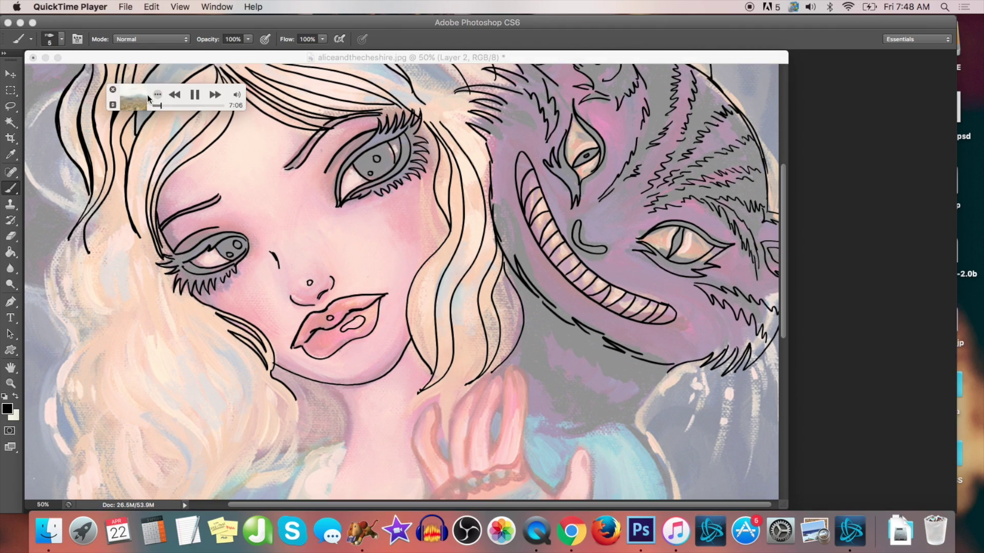
# Draw rows of jagged fur stripes across the cat's neck beneath the jaw, and outline the girl's raised fingers beside it
pyautogui.moveTo(529, 331); pyautogui.dragTo(547, 346)
pyautogui.moveTo(553, 337); pyautogui.dragTo(561, 361)
pyautogui.moveTo(566, 344); pyautogui.dragTo(576, 365)
pyautogui.moveTo(583, 351); pyautogui.dragTo(598, 375)
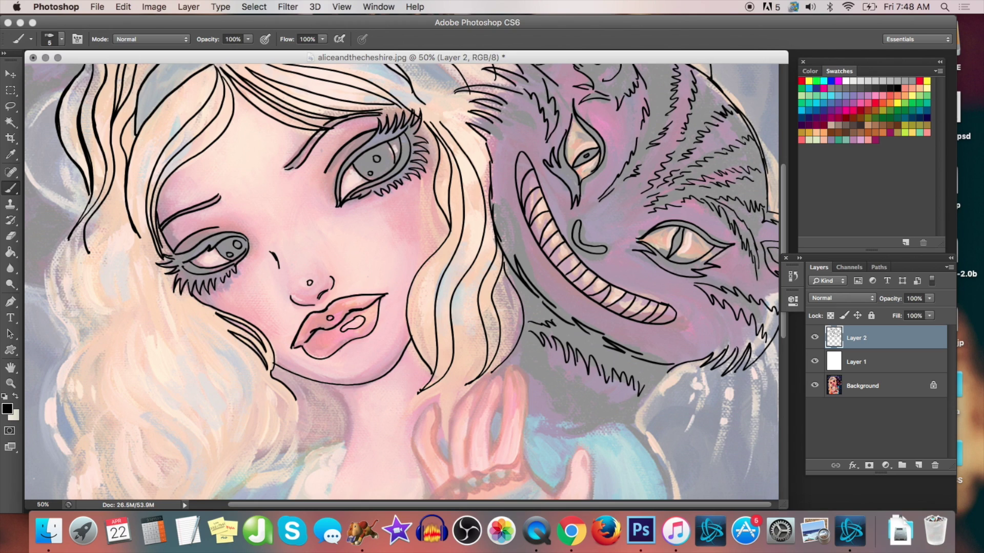
pyautogui.moveTo(542, 361); pyautogui.dragTo(575, 384)
pyautogui.moveTo(576, 379); pyautogui.dragTo(597, 409)
pyautogui.moveTo(563, 407); pyautogui.dragTo(583, 436)
pyautogui.moveTo(598, 398); pyautogui.dragTo(614, 425)
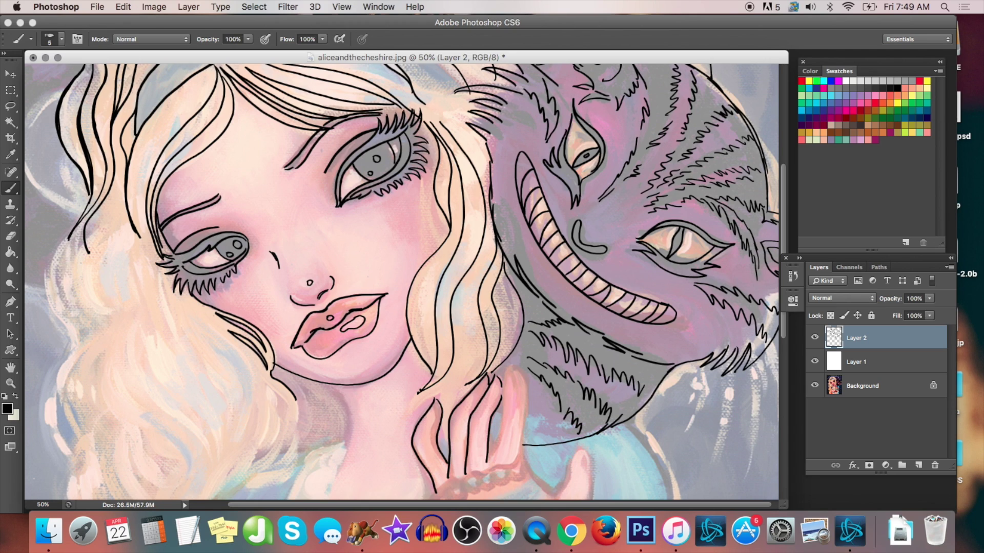
# Draw the hair curl and neck line beneath the chin, and outline the puffed sleeve behind the raised hand
pyautogui.moveTo(420, 392); pyautogui.dragTo(397, 470)
pyautogui.moveTo(415, 463); pyautogui.dragTo(409, 472)
pyautogui.moveTo(335, 387); pyautogui.dragTo(381, 461)
pyautogui.scroll(-5, 401, 282)
pyautogui.moveTo(629, 249); pyautogui.dragTo(673, 323)
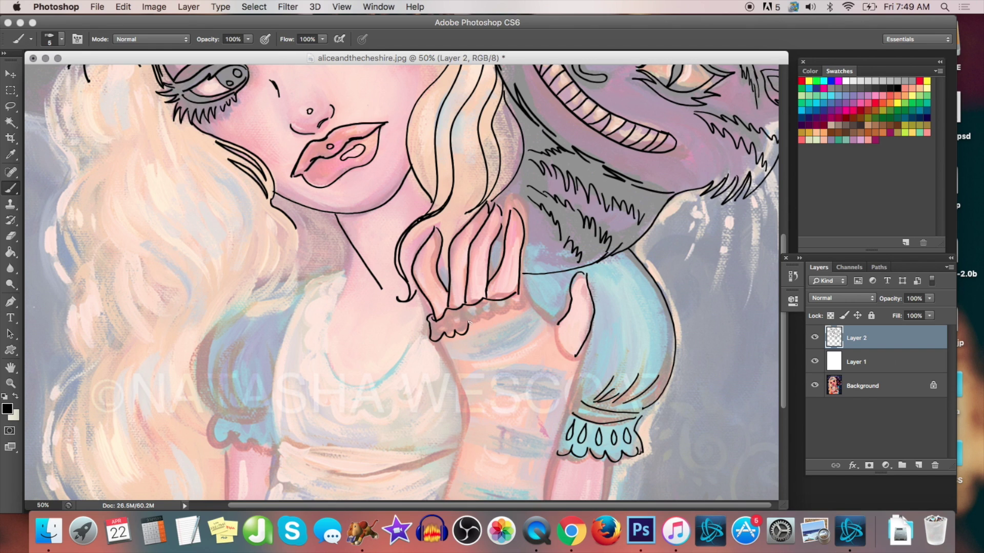
# Outline the base of the thumb and both sides of the raised glove, adding curved bands below its frilled edge
pyautogui.moveTo(557, 327); pyautogui.dragTo(582, 351)
pyautogui.moveTo(581, 353); pyautogui.dragTo(534, 494)
pyautogui.moveTo(447, 361); pyautogui.dragTo(543, 322)
pyautogui.moveTo(441, 349); pyautogui.dragTo(538, 316)
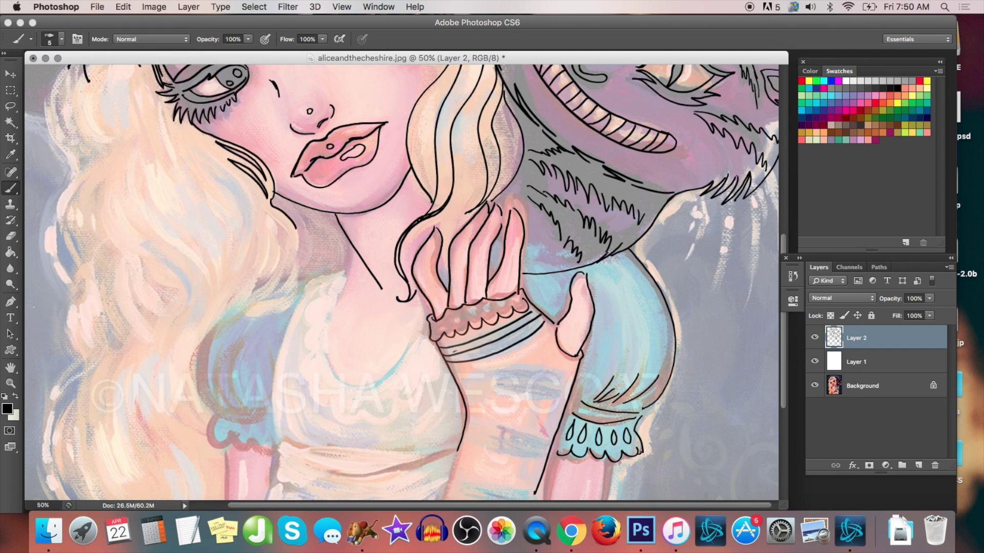
# Draw the dress's round neckline with its scalloped collar and the side edge of the bodice
pyautogui.moveTo(364, 261); pyautogui.dragTo(364, 390)
pyautogui.moveTo(304, 291); pyautogui.dragTo(281, 445)
pyautogui.moveTo(328, 276); pyautogui.dragTo(325, 297)
# Draw the hair curls falling over the girl's shoulder and outline the puffed sleeve beneath them
pyautogui.moveTo(269, 179); pyautogui.dragTo(212, 401)
pyautogui.moveTo(280, 283); pyautogui.dragTo(232, 315)
pyautogui.moveTo(273, 285); pyautogui.dragTo(245, 303)
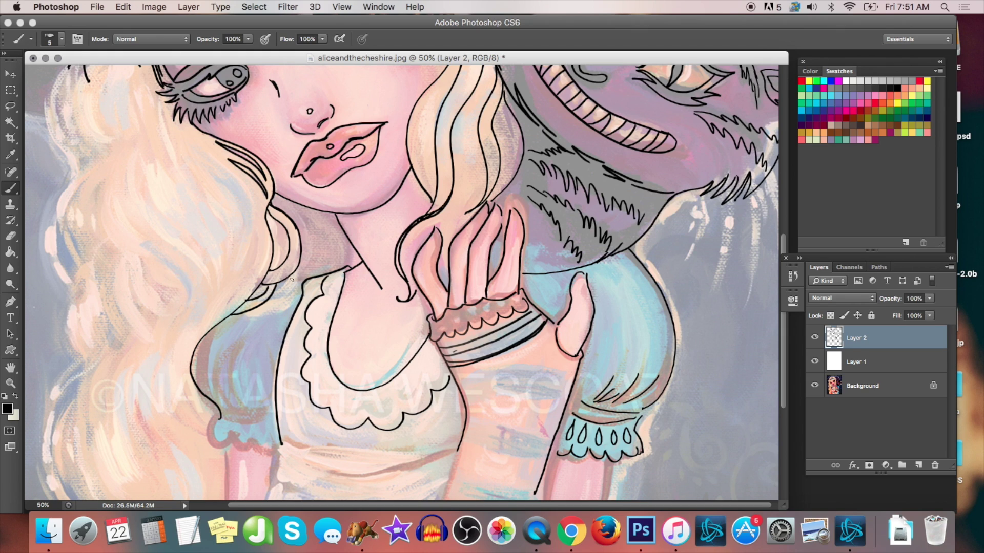
# Add fold lines and a scalloped cuff to the sleeve under the hair, and draw the waistband lines across the dress
pyautogui.moveTo(235, 340); pyautogui.dragTo(236, 413)
pyautogui.moveTo(244, 344); pyautogui.dragTo(230, 405)
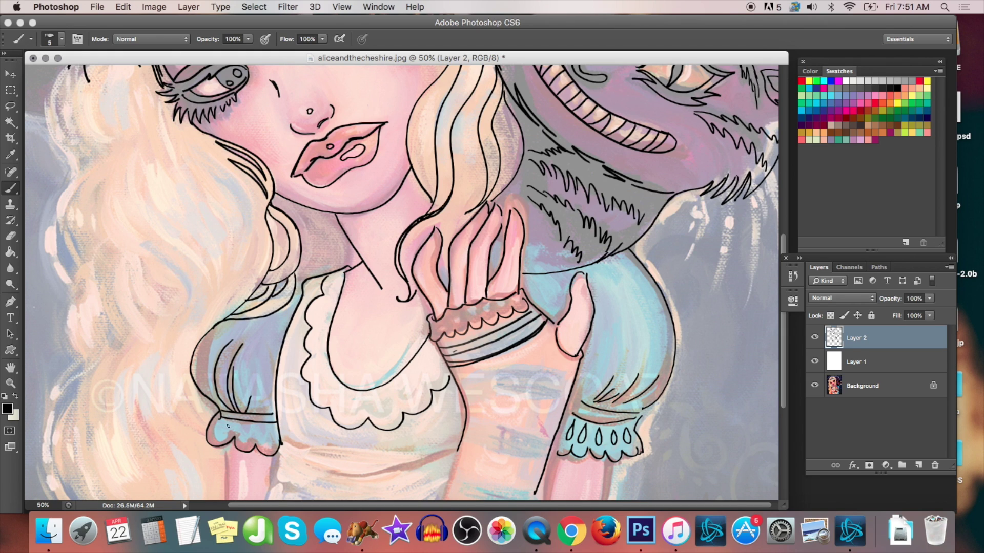
pyautogui.moveTo(288, 444); pyautogui.dragTo(451, 447)
pyautogui.moveTo(295, 461); pyautogui.dragTo(446, 462)
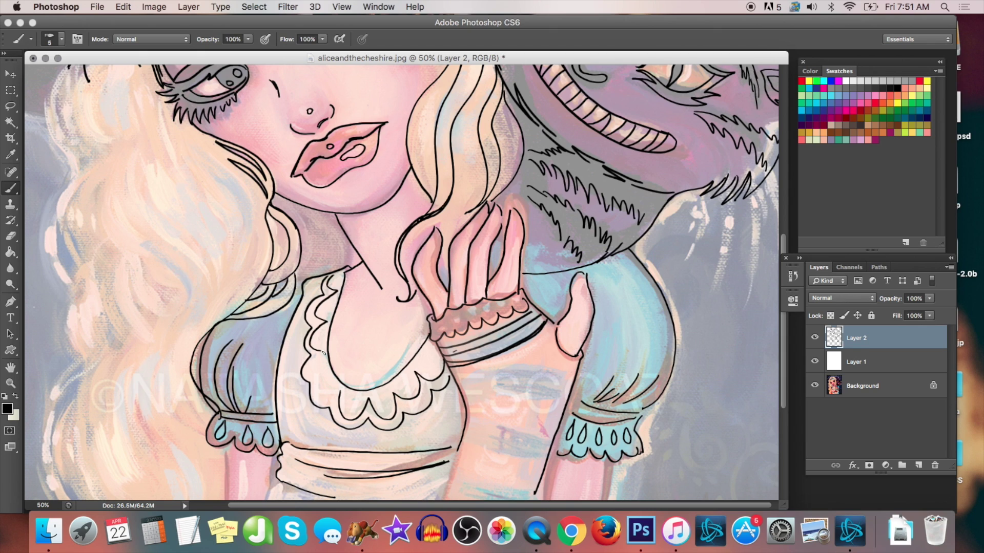
# Draw long flowing hair strands from beside the girl's face down over her shoulder and sleeve
pyautogui.moveTo(81, 72)
pyautogui.mouseDown()
pyautogui.moveTo(99, 152)
pyautogui.moveTo(91, 160)
pyautogui.moveTo(127, 149)
pyautogui.mouseUp()
pyautogui.moveTo(127, 69)
pyautogui.mouseDown()
pyautogui.moveTo(196, 297)
pyautogui.moveTo(179, 322)
pyautogui.mouseUp()
pyautogui.moveTo(141, 150); pyautogui.dragTo(190, 321)
pyautogui.moveTo(188, 319); pyautogui.dragTo(186, 379)
pyautogui.moveTo(136, 67); pyautogui.dragTo(188, 322)
pyautogui.moveTo(132, 103); pyautogui.dragTo(200, 313)
pyautogui.moveTo(141, 158)
pyautogui.mouseDown()
pyautogui.moveTo(221, 197)
pyautogui.moveTo(223, 230)
pyautogui.mouseUp()
pyautogui.moveTo(243, 206); pyautogui.dragTo(186, 379)
# Erase the stray lines where the hair strands overlap the sleeve outline
pyautogui.click(11, 236)
pyautogui.rightClick(209, 307)
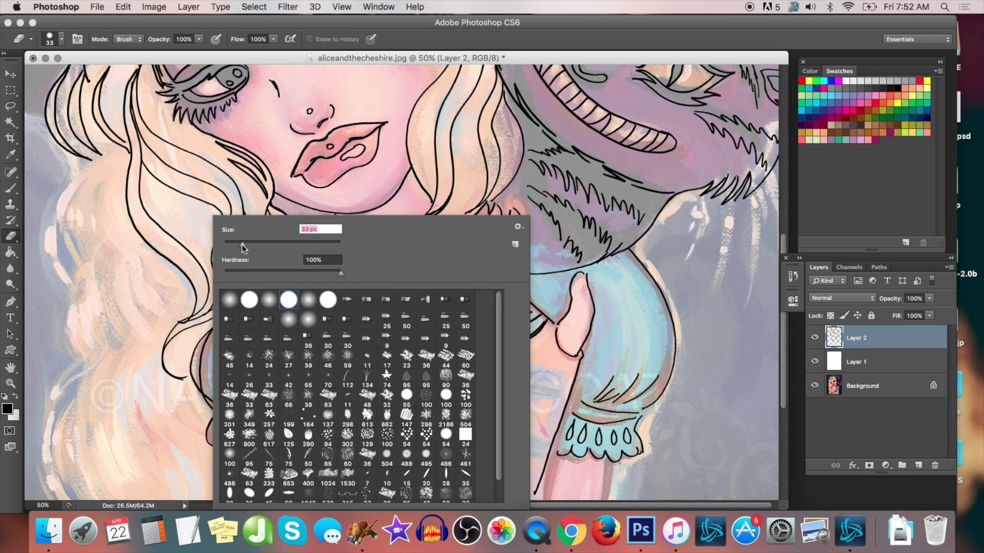
pyautogui.moveTo(178, 322); pyautogui.dragTo(218, 307)
pyautogui.moveTo(164, 350); pyautogui.dragTo(164, 363)
# Draw more curved strands filling the outer mass of hair beside the shoulder, ending in the gathered curl
pyautogui.click(13, 190)
pyautogui.moveTo(215, 308); pyautogui.dragTo(181, 426)
pyautogui.moveTo(127, 153); pyautogui.dragTo(170, 319)
pyautogui.moveTo(124, 147)
pyautogui.mouseDown()
pyautogui.moveTo(70, 200)
pyautogui.moveTo(120, 281)
pyautogui.mouseUp()
pyautogui.moveTo(117, 145)
pyautogui.mouseDown()
pyautogui.moveTo(119, 285)
pyautogui.moveTo(95, 359)
pyautogui.mouseUp()
pyautogui.moveTo(133, 259); pyautogui.dragTo(110, 346)
pyautogui.moveTo(97, 257); pyautogui.dragTo(96, 362)
pyautogui.moveTo(140, 342); pyautogui.dragTo(78, 400)
# Draw long wavy strands down the lower part of the hair and erase the overlapping line by the sleeve
pyautogui.click(13, 368)
pyautogui.moveTo(267, 410); pyautogui.dragTo(288, 187)
pyautogui.click(12, 189)
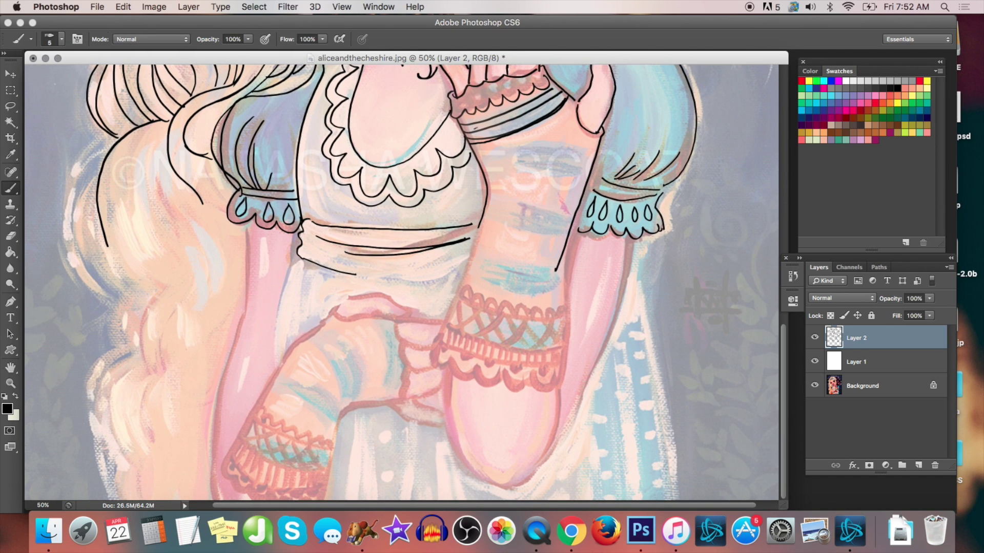
pyautogui.moveTo(134, 153)
pyautogui.mouseDown()
pyautogui.moveTo(149, 501)
pyautogui.moveTo(136, 461)
pyautogui.moveTo(137, 500)
pyautogui.mouseUp()
pyautogui.click(11, 237)
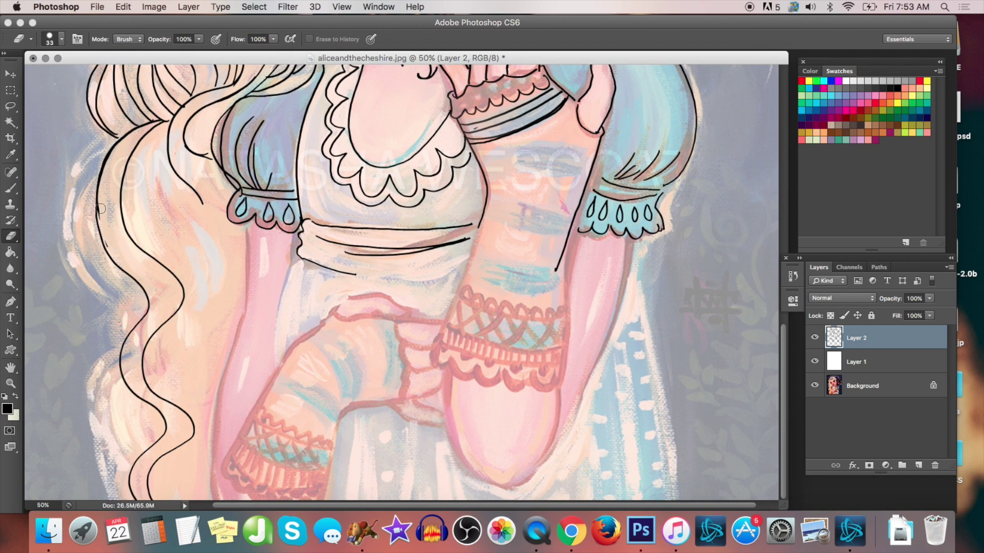
pyautogui.moveTo(209, 153); pyautogui.dragTo(212, 160)
# Outline the outer edge of the lower hair with wavy strands and add inner strands running down beside the arm
pyautogui.click(11, 189)
pyautogui.moveTo(126, 137); pyautogui.dragTo(122, 367)
pyautogui.moveTo(124, 295); pyautogui.dragTo(121, 371)
pyautogui.moveTo(114, 370); pyautogui.dragTo(129, 475)
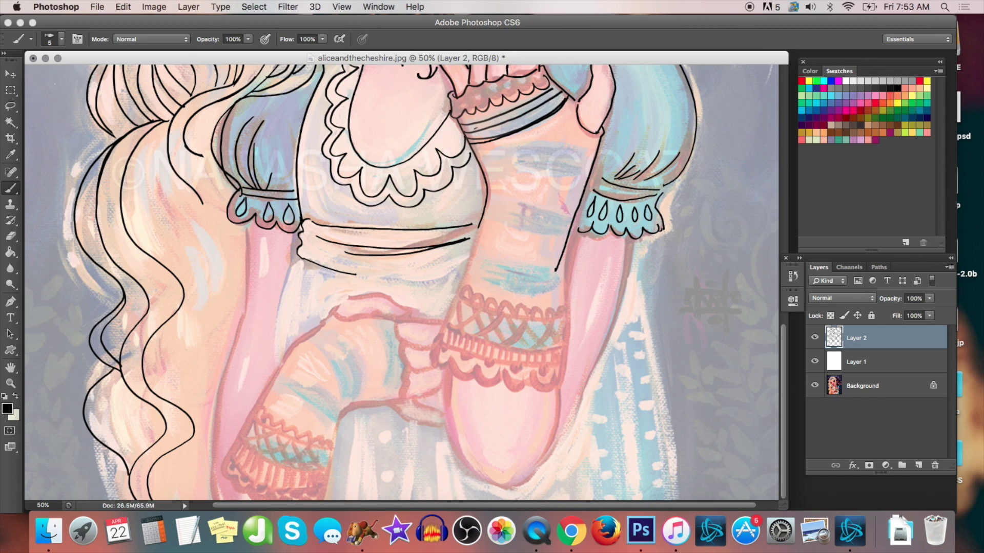
pyautogui.moveTo(134, 126)
pyautogui.mouseDown()
pyautogui.moveTo(177, 499)
pyautogui.moveTo(210, 407)
pyautogui.mouseUp()
pyautogui.moveTo(160, 154)
pyautogui.mouseDown()
pyautogui.moveTo(211, 226)
pyautogui.moveTo(211, 500)
pyautogui.mouseUp()
# Outline the girl's lowered arm and its glove, and add short gather lines beneath the waistband
pyautogui.moveTo(301, 259); pyautogui.dragTo(280, 362)
pyautogui.moveTo(303, 287); pyautogui.dragTo(309, 285)
pyautogui.click(337, 284)
pyautogui.moveTo(321, 287); pyautogui.dragTo(223, 496)
# Add curved fold lines to the bodice between the scalloped collar and the waistband
pyautogui.moveTo(314, 186); pyautogui.dragTo(339, 225)
pyautogui.moveTo(321, 191); pyautogui.dragTo(384, 232)
pyautogui.moveTo(473, 200); pyautogui.dragTo(464, 211)
# Draw the groups of curved stripes across the raised arm's glove and outline its sides and scalloped lower edge
pyautogui.moveTo(483, 158)
pyautogui.mouseDown()
pyautogui.moveTo(590, 155)
pyautogui.moveTo(591, 165)
pyautogui.mouseUp()
pyautogui.moveTo(485, 173)
pyautogui.mouseDown()
pyautogui.moveTo(589, 174)
pyautogui.moveTo(587, 185)
pyautogui.mouseUp()
pyautogui.moveTo(487, 199); pyautogui.dragTo(571, 212)
pyautogui.moveTo(484, 209); pyautogui.dragTo(570, 220)
pyautogui.moveTo(482, 218)
pyautogui.mouseDown()
pyautogui.moveTo(568, 231)
pyautogui.moveTo(563, 241)
pyautogui.mouseUp()
pyautogui.moveTo(484, 195)
pyautogui.mouseDown()
pyautogui.moveTo(467, 267)
pyautogui.moveTo(506, 389)
pyautogui.mouseUp()
pyautogui.moveTo(568, 252); pyautogui.dragTo(569, 385)
pyautogui.moveTo(471, 258)
pyautogui.mouseDown()
pyautogui.moveTo(552, 271)
pyautogui.moveTo(572, 223)
pyautogui.moveTo(564, 281)
pyautogui.mouseUp()
pyautogui.press('e')
pyautogui.press('b')
# Save the artwork as a Photoshop file named aliceandthecheshire.psd
pyautogui.click(96, 7)
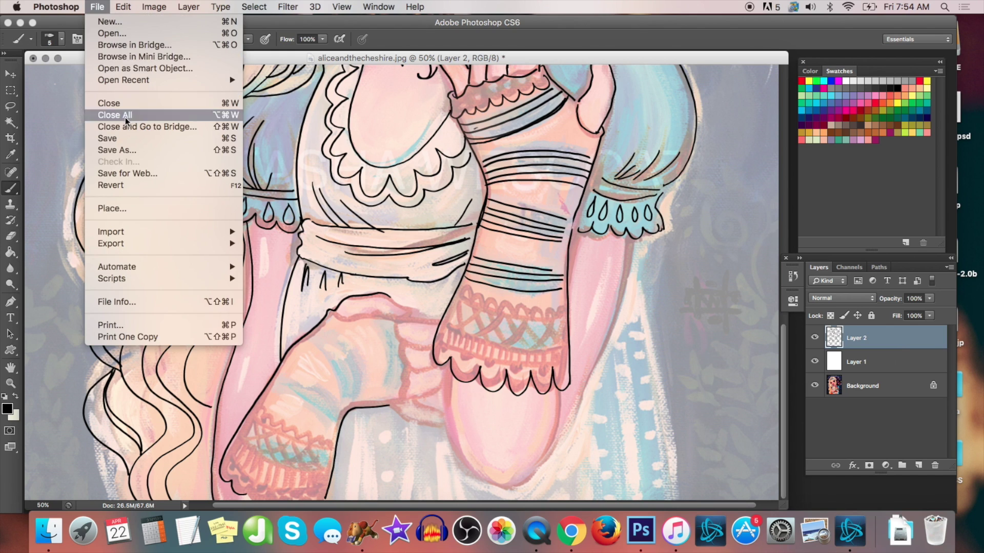
pyautogui.click(117, 150)
pyautogui.click(495, 97)
pyautogui.click(499, 133)
pyautogui.moveTo(490, 176); pyautogui.dragTo(491, 235)
pyautogui.click(451, 240)
pyautogui.click(683, 499)
# Draw long outer strands left of the lower hair that end in a spiral curl
pyautogui.moveTo(113, 141)
pyautogui.mouseDown()
pyautogui.moveTo(64, 291)
pyautogui.moveTo(83, 308)
pyautogui.mouseUp()
pyautogui.moveTo(91, 292)
pyautogui.mouseDown()
pyautogui.moveTo(103, 286)
pyautogui.moveTo(32, 369)
pyautogui.mouseUp()
# Outline the raised arm's forearm and rounded elbow, and draw the skirt's outer edge beside it
pyautogui.moveTo(635, 240); pyautogui.dragTo(563, 425)
pyautogui.moveTo(437, 365); pyautogui.dragTo(563, 390)
pyautogui.moveTo(633, 277); pyautogui.dragTo(675, 501)
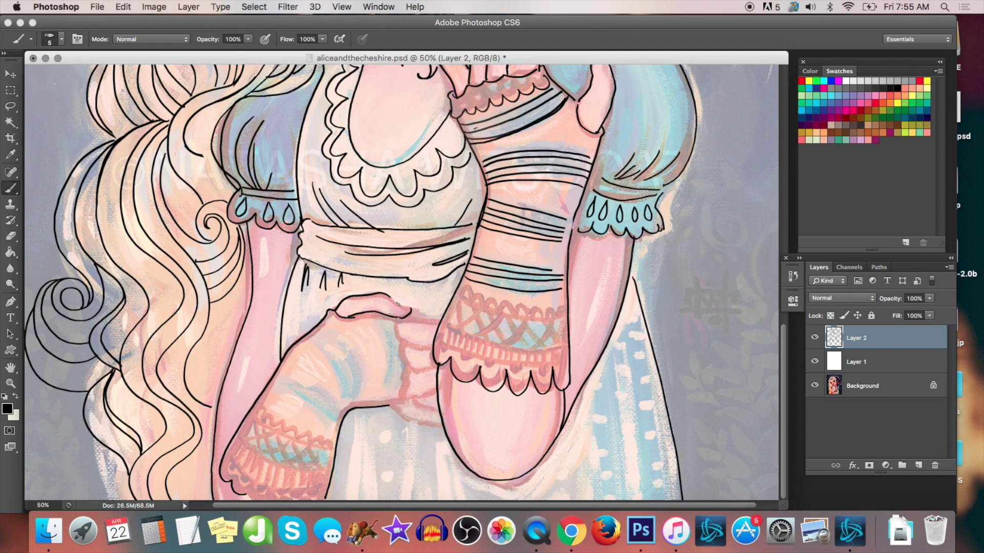
# Draw the groups of curved stripes across the lowered arm's glove
pyautogui.moveTo(306, 338); pyautogui.dragTo(339, 405)
pyautogui.moveTo(315, 333)
pyautogui.mouseDown()
pyautogui.moveTo(349, 405)
pyautogui.moveTo(361, 405)
pyautogui.mouseUp()
pyautogui.moveTo(377, 317); pyautogui.dragTo(392, 405)
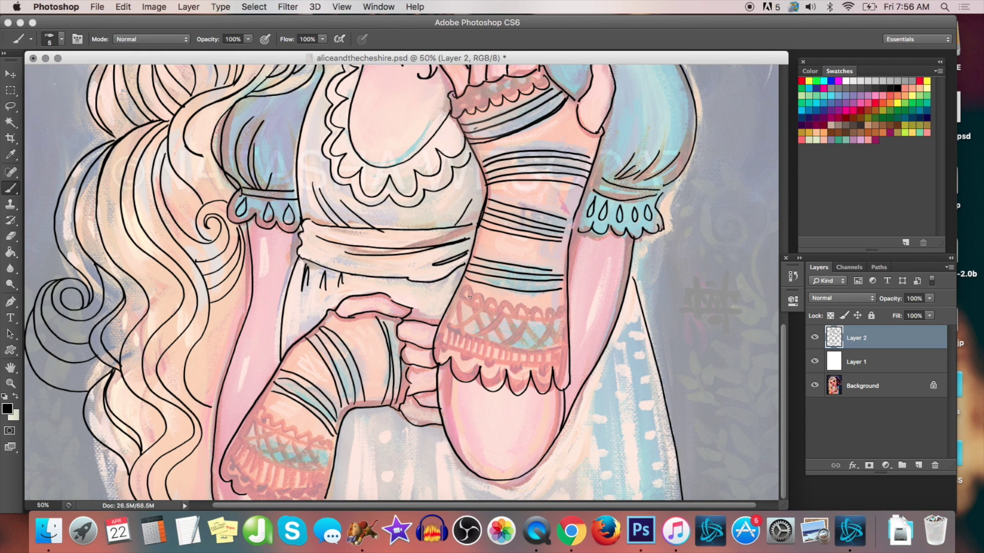
# Draw the row of small double arches along the upper edge of the raised glove's lace cuff, using brush size 4 for the detail
pyautogui.moveTo(566, 306); pyautogui.dragTo(457, 297)
pyautogui.press('z')
pyautogui.keyDown('alt'); pyautogui.click(437, 222); pyautogui.keyUp('alt')
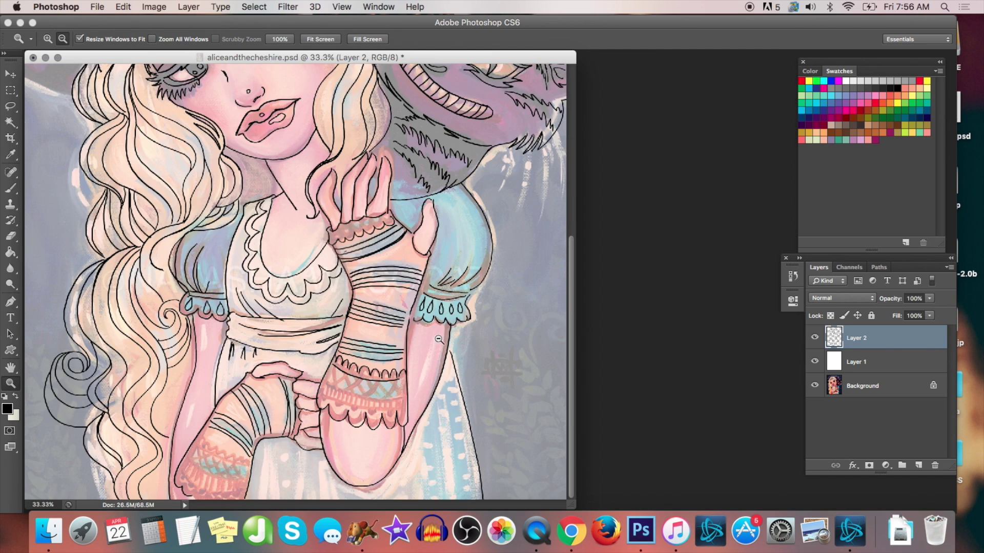
pyautogui.keyDown('alt'); pyautogui.click(437, 222); pyautogui.keyUp('alt')
pyautogui.keyDown('alt'); pyautogui.click(437, 222); pyautogui.keyUp('alt')
pyautogui.click(221, 354)
pyautogui.click(582, 307)
pyautogui.press('b')
pyautogui.moveTo(329, 351); pyautogui.dragTo(397, 334)
pyautogui.rightClick(308, 214)
pyautogui.moveTo(324, 237); pyautogui.dragTo(326, 237)
pyautogui.click(300, 297)
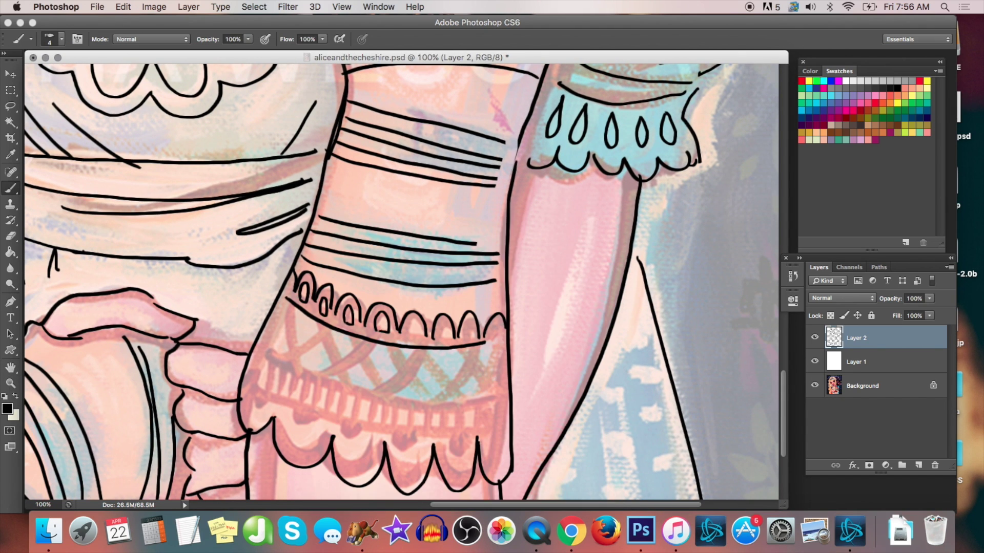
# Trace the diamond and triangle openings of the crossed lattice in the raised glove's lace cuff
pyautogui.moveTo(287, 301); pyautogui.dragTo(257, 346)
pyautogui.moveTo(294, 305)
pyautogui.mouseDown()
pyautogui.moveTo(297, 322)
pyautogui.moveTo(316, 335)
pyautogui.mouseUp()
pyautogui.moveTo(319, 343)
pyautogui.mouseDown()
pyautogui.moveTo(311, 372)
pyautogui.moveTo(352, 385)
pyautogui.mouseUp()
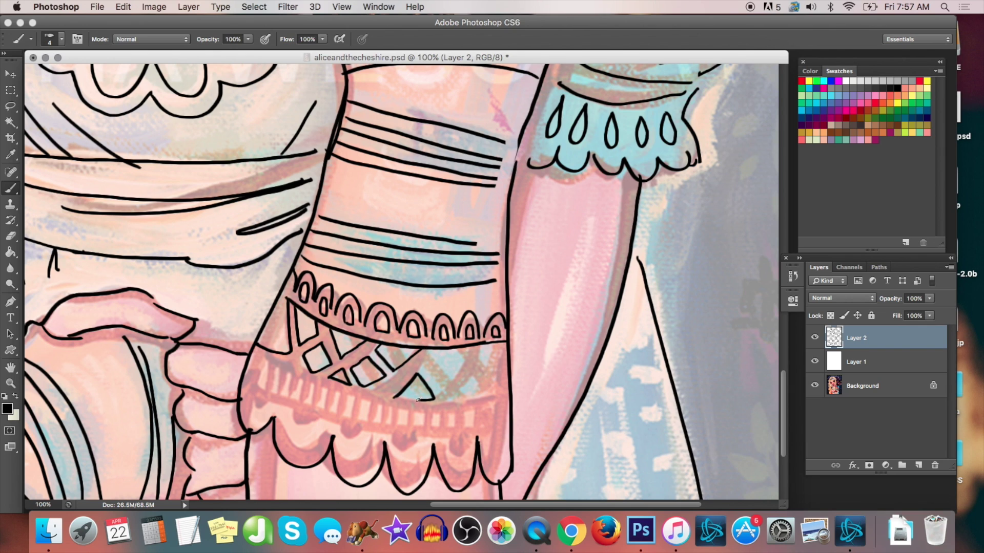
pyautogui.moveTo(429, 351); pyautogui.dragTo(456, 349)
pyautogui.moveTo(441, 399)
pyautogui.mouseDown()
pyautogui.moveTo(473, 397)
pyautogui.moveTo(441, 400)
pyautogui.mouseUp()
pyautogui.moveTo(478, 375); pyautogui.dragTo(498, 394)
pyautogui.moveTo(483, 345); pyautogui.dragTo(498, 345)
# Draw the band of small upright rectangles beneath the lattice of the raised glove's cuff
pyautogui.moveTo(255, 352); pyautogui.dragTo(244, 378)
pyautogui.moveTo(263, 360); pyautogui.dragTo(294, 371)
pyautogui.press('z')
pyautogui.click(359, 385)
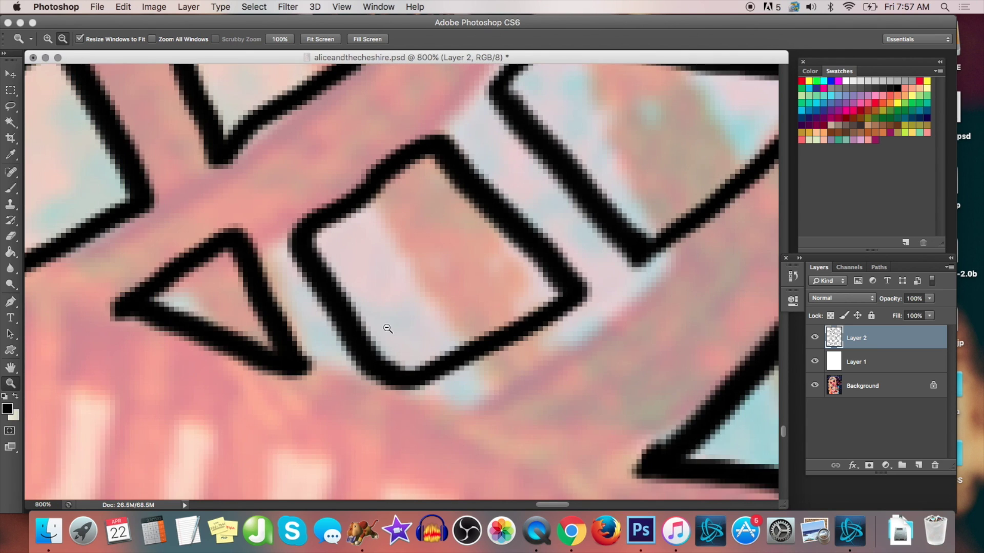
pyautogui.keyDown('alt'); pyautogui.click(391, 330); pyautogui.keyUp('alt')
pyautogui.press('b')
pyautogui.moveTo(285, 205); pyautogui.dragTo(318, 219)
pyautogui.moveTo(329, 227); pyautogui.dragTo(366, 237)
pyautogui.moveTo(378, 243); pyautogui.dragTo(424, 255)
pyautogui.moveTo(438, 262); pyautogui.dragTo(498, 272)
pyautogui.moveTo(513, 274)
pyautogui.mouseDown()
pyautogui.moveTo(531, 277)
pyautogui.moveTo(543, 308)
pyautogui.mouseUp()
pyautogui.moveTo(574, 277); pyautogui.dragTo(572, 312)
pyautogui.moveTo(604, 278); pyautogui.dragTo(601, 314)
pyautogui.moveTo(632, 276); pyautogui.dragTo(628, 311)
pyautogui.moveTo(657, 275)
pyautogui.mouseDown()
pyautogui.moveTo(654, 310)
pyautogui.moveTo(679, 309)
pyautogui.mouseUp()
# Draw the inner scalloped line between the rectangle band and the raised cuff's lower edge, and save the file
pyautogui.moveTo(185, 237)
pyautogui.mouseDown()
pyautogui.moveTo(215, 277)
pyautogui.moveTo(296, 323)
pyautogui.moveTo(430, 313)
pyautogui.moveTo(539, 331)
pyautogui.moveTo(623, 328)
pyautogui.mouseUp()
pyautogui.press('e')
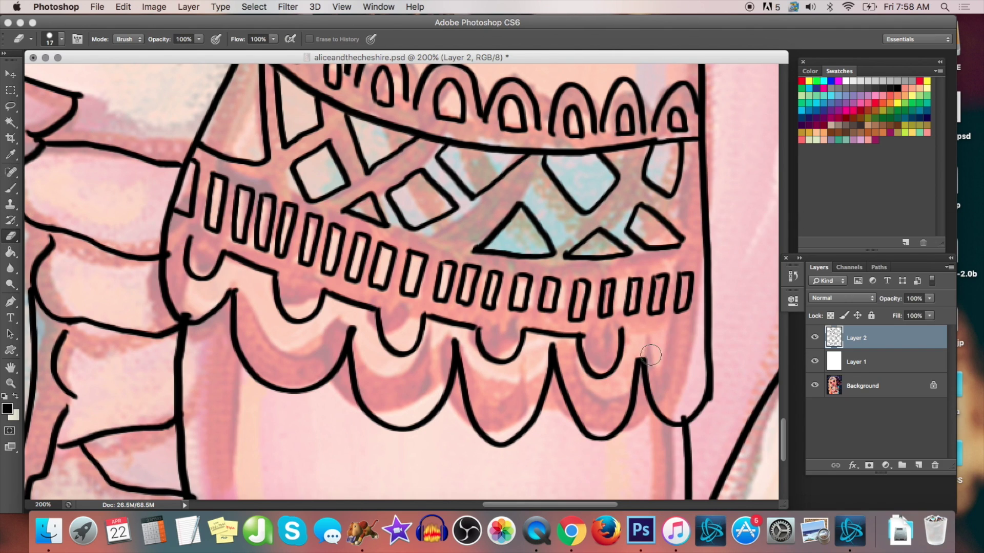
pyautogui.press('b')
pyautogui.moveTo(622, 330); pyautogui.dragTo(661, 348)
pyautogui.press('super+minus')
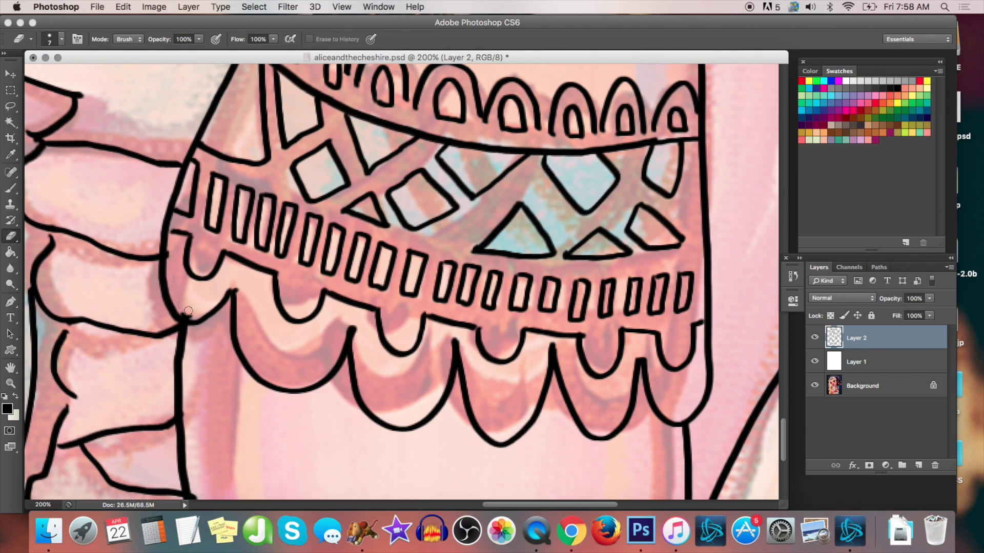
pyautogui.click(97, 7)
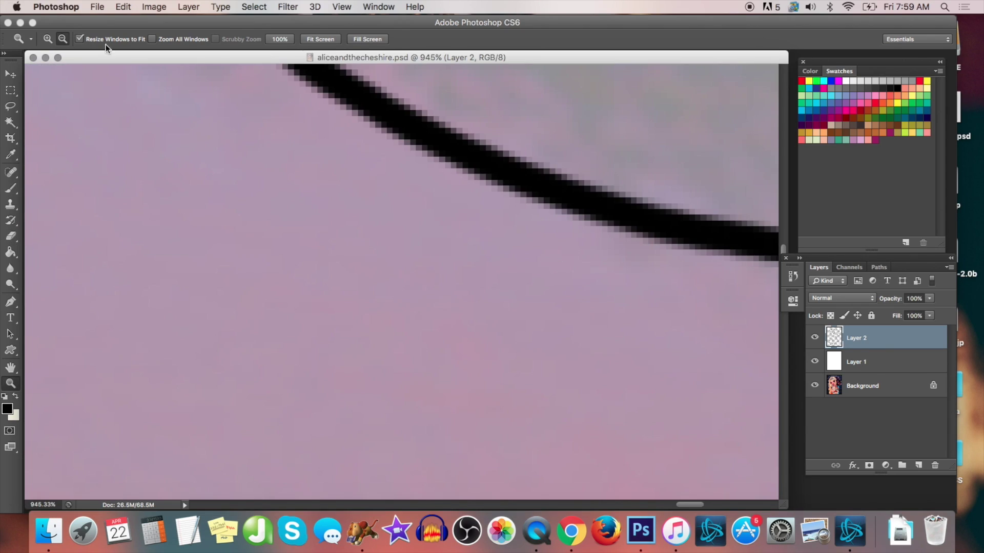
# Outline the cat's tail left of the girl's hair and add its jagged fur stripes with brush size 6
pyautogui.keyDown('alt'); pyautogui.click(584, 259); pyautogui.keyUp('alt')
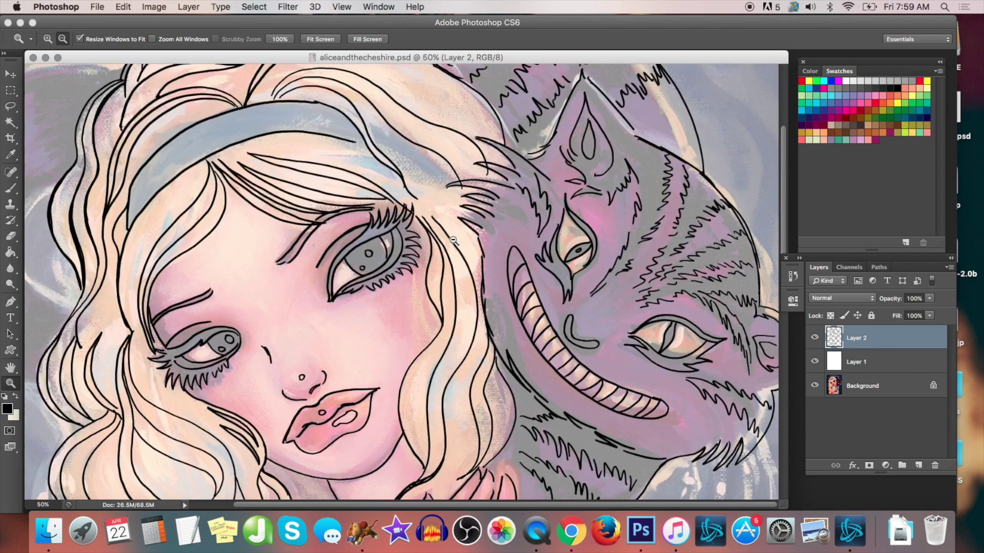
pyautogui.keyDown('alt'); pyautogui.click(584, 259); pyautogui.keyUp('alt')
pyautogui.keyDown('alt'); pyautogui.click(584, 258); pyautogui.keyUp('alt')
pyautogui.press('b')
pyautogui.moveTo(161, 179)
pyautogui.mouseDown()
pyautogui.moveTo(198, 215)
pyautogui.moveTo(177, 249)
pyautogui.mouseUp()
pyautogui.moveTo(143, 257); pyautogui.dragTo(175, 270)
pyautogui.moveTo(197, 239); pyautogui.dragTo(212, 333)
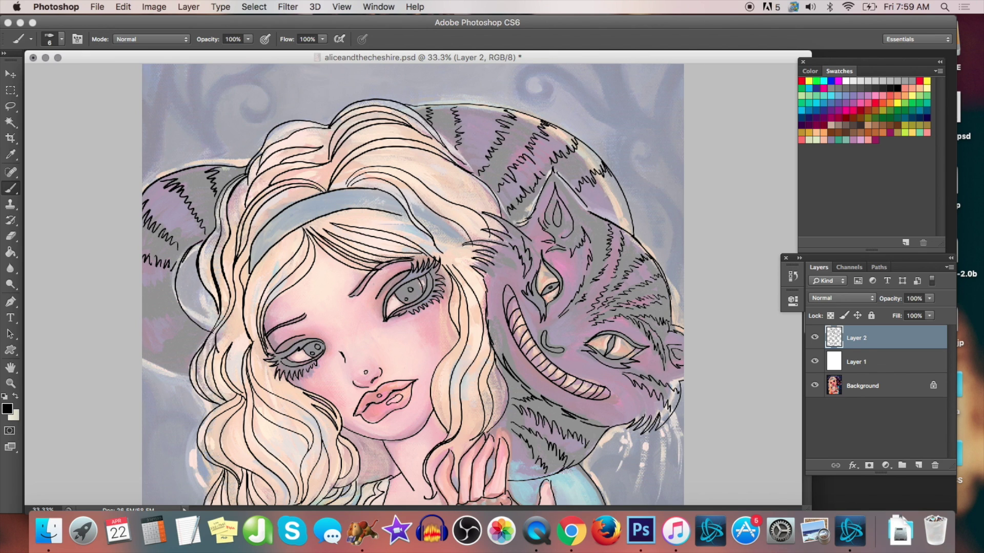
pyautogui.moveTo(165, 363); pyautogui.dragTo(198, 320)
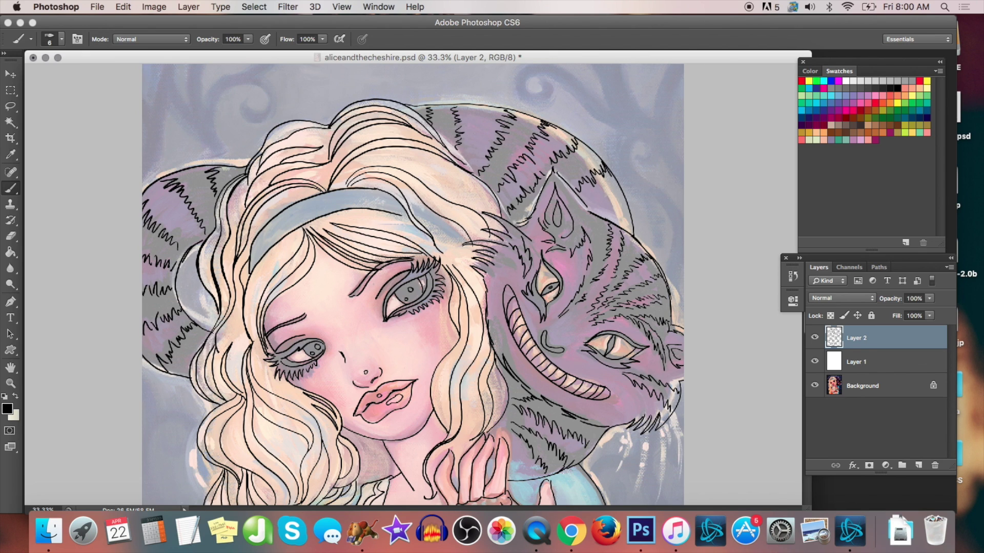
# Fill the background left of the girl's hair with dark swirling curls and long wavy strands
pyautogui.scroll(-5, 413, 285)
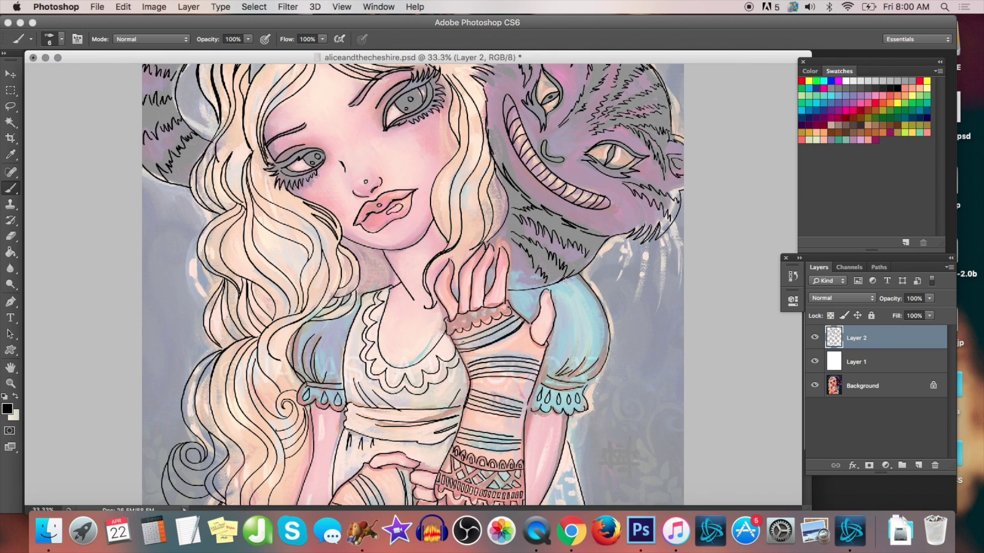
pyautogui.moveTo(169, 232); pyautogui.dragTo(174, 303)
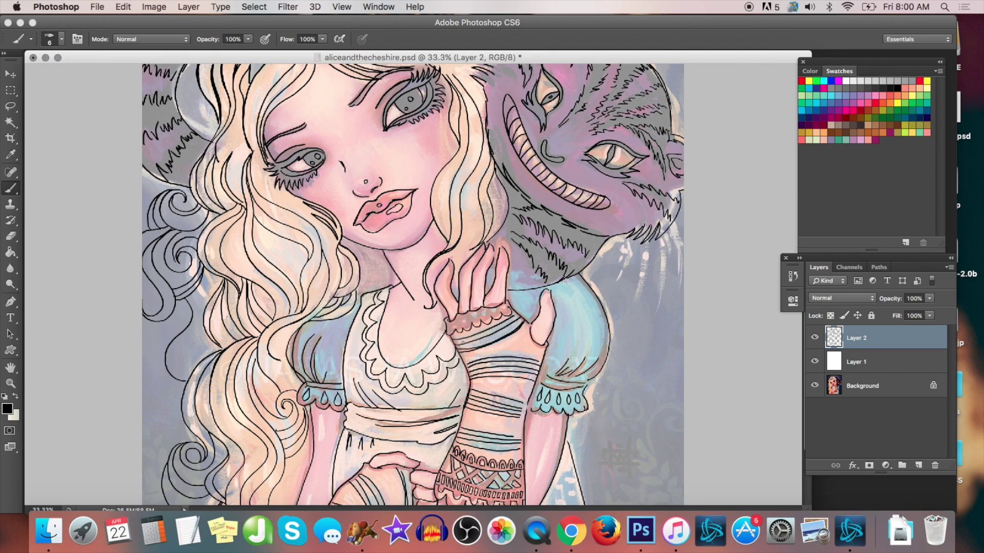
pyautogui.moveTo(154, 301); pyautogui.dragTo(141, 413)
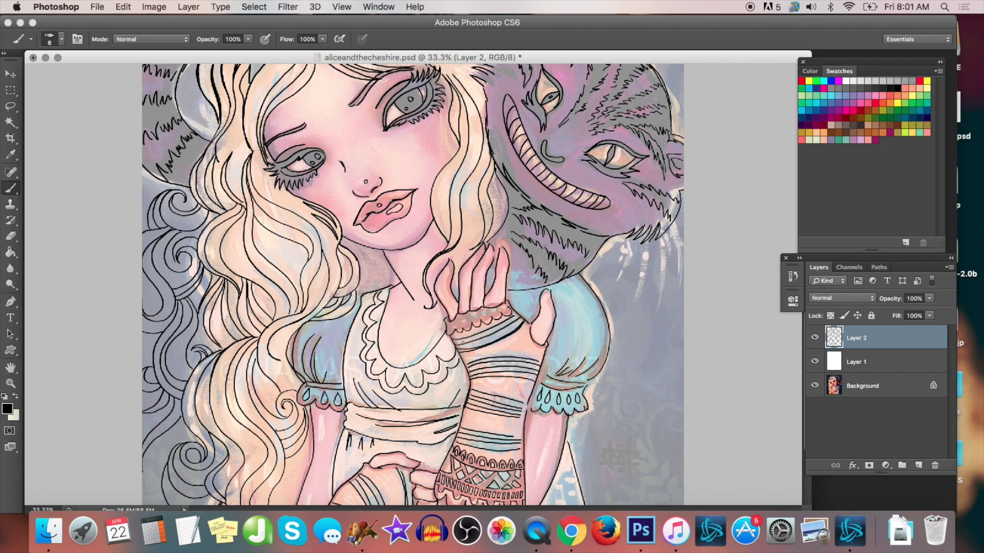
# Draw long wavy strands flowing down from behind the puffed sleeve beneath the cat
pyautogui.scroll(-3, 429, 280)
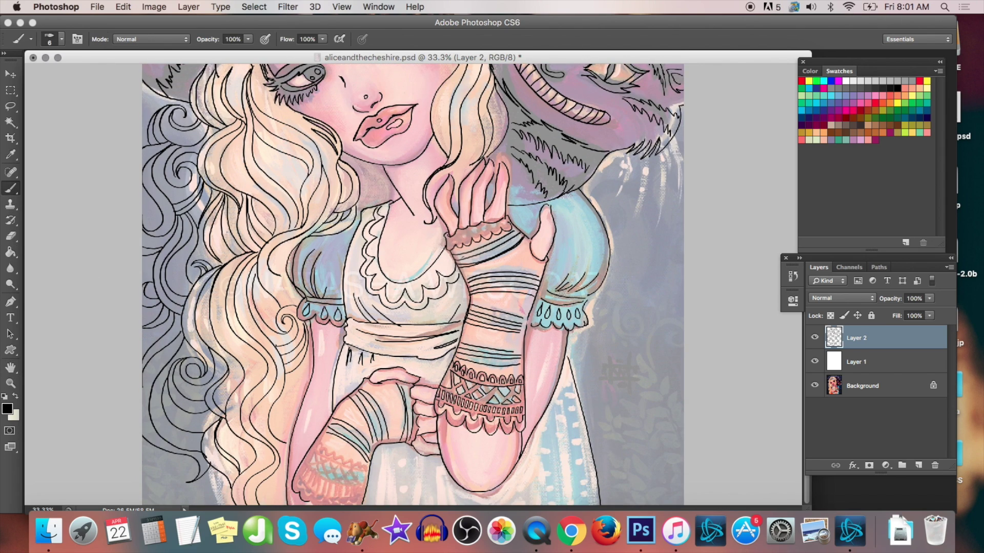
pyautogui.moveTo(597, 180); pyautogui.dragTo(642, 406)
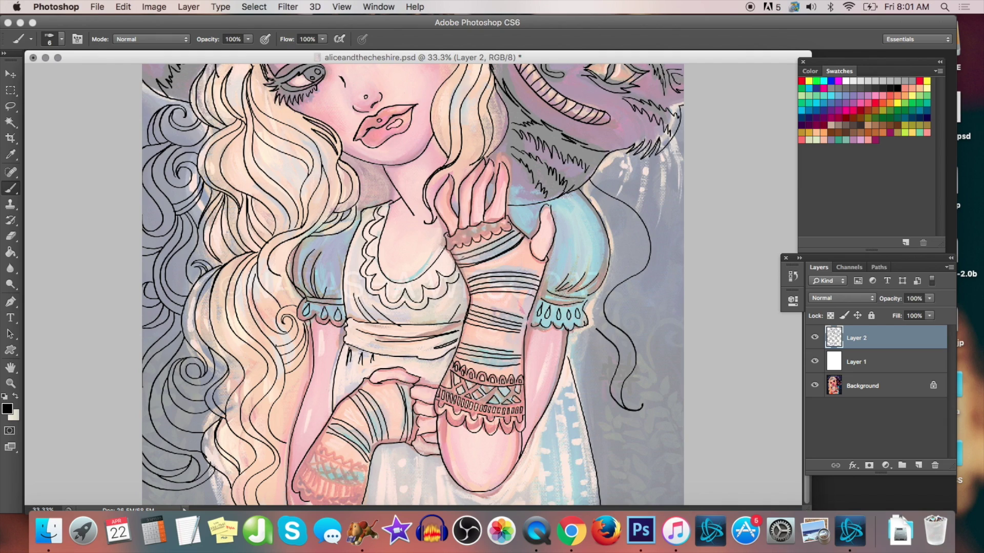
pyautogui.moveTo(603, 220); pyautogui.dragTo(610, 273)
# Hide the Background layer to review the whole line art on its own, and show the layer again
pyautogui.click(815, 386)
pyautogui.click(10, 384)
pyautogui.click(321, 39)
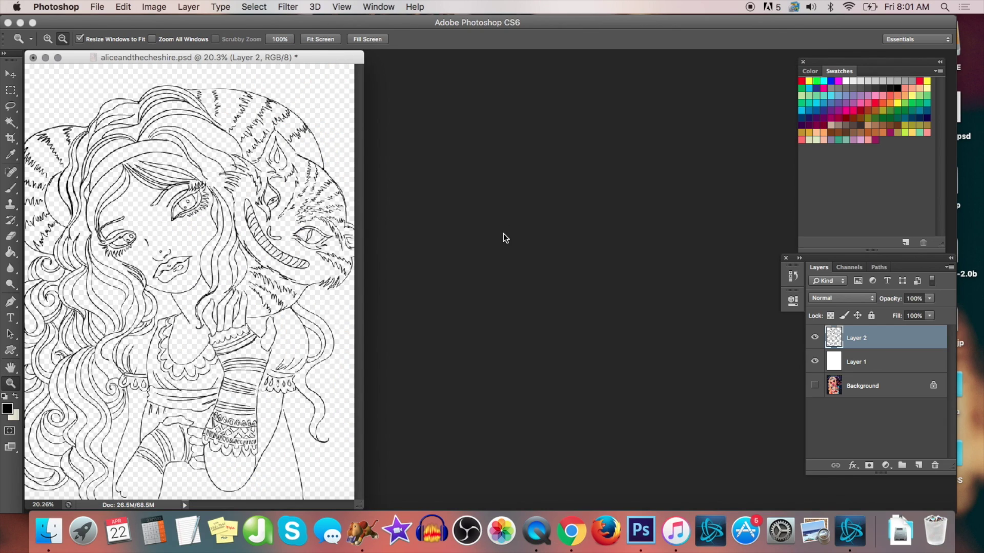
pyautogui.click(814, 385)
# Add spiral curls and wavy inner strands to the hair beside the raised arm's sleeve and skirt
pyautogui.moveTo(360, 505); pyautogui.dragTo(769, 533)
pyautogui.click(213, 275)
pyautogui.moveTo(441, 506); pyautogui.dragTo(643, 546)
pyautogui.click(328, 287)
pyautogui.moveTo(573, 505); pyautogui.dragTo(824, 535)
pyautogui.click(10, 188)
pyautogui.moveTo(618, 321); pyautogui.dragTo(644, 392)
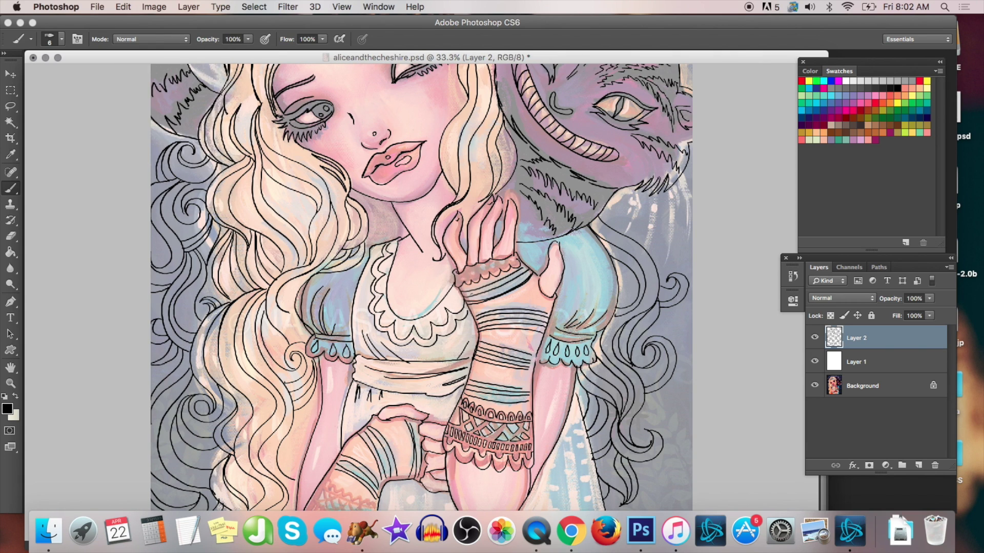
# Draw vertical stripes and oval dots on the skirt directly beside the lowered glove
pyautogui.scroll(3, 420, 287)
pyautogui.press('z')
pyautogui.keyDown('alt'); pyautogui.click(719, 417); pyautogui.keyUp('alt')
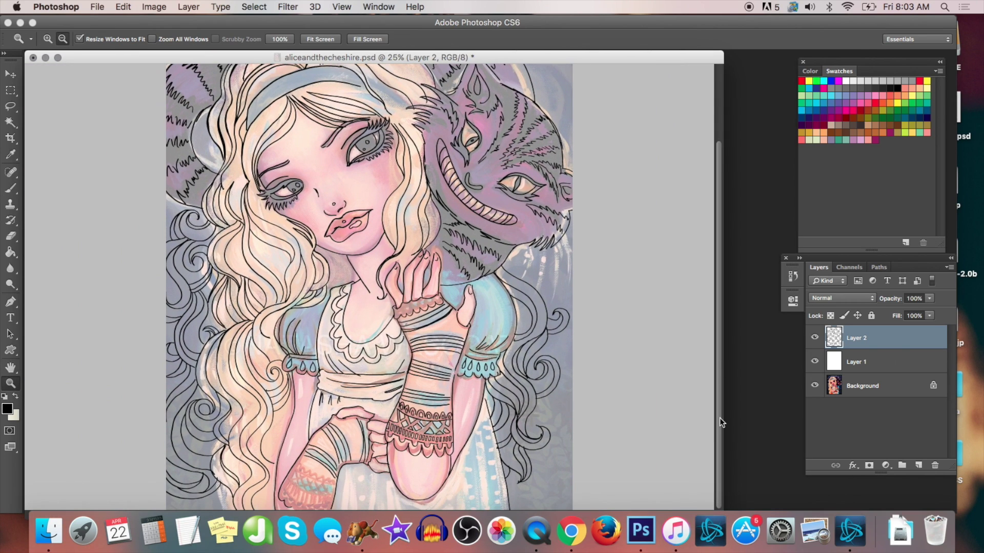
pyautogui.keyDown('alt'); pyautogui.click(619, 354); pyautogui.keyUp('alt')
pyautogui.click(619, 355)
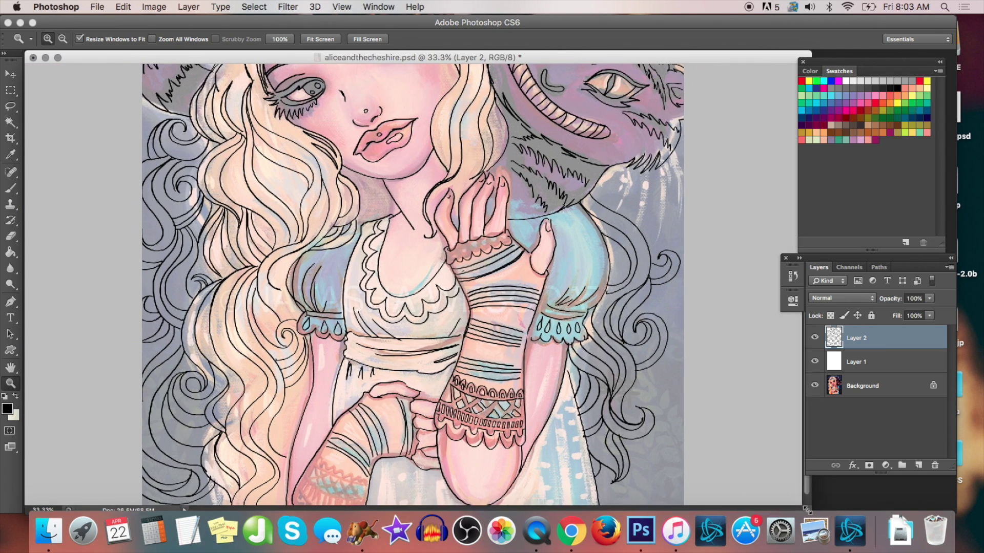
pyautogui.click(717, 415)
pyautogui.press('b')
pyautogui.moveTo(322, 461); pyautogui.dragTo(322, 499)
pyautogui.moveTo(332, 409); pyautogui.dragTo(332, 499)
pyautogui.moveTo(341, 408); pyautogui.dragTo(342, 499)
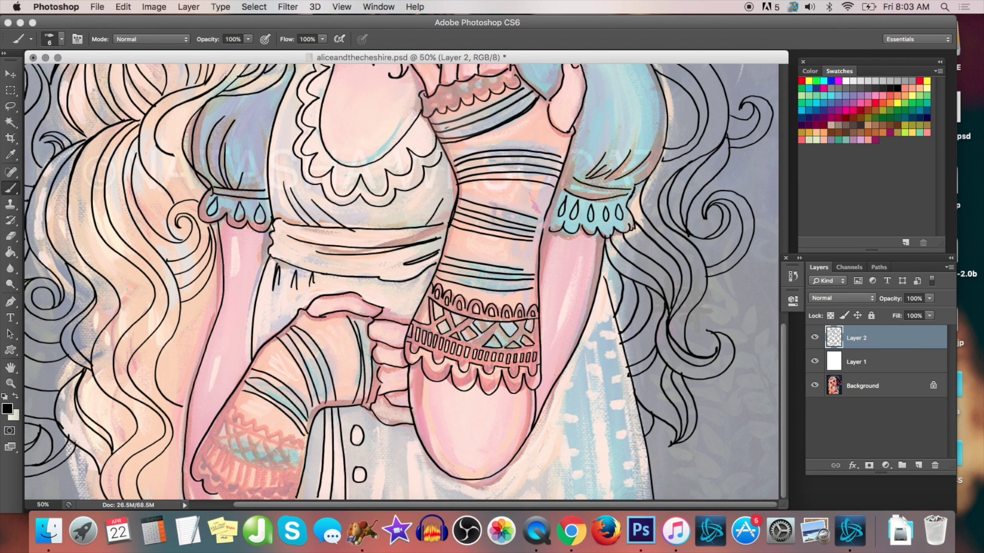
# Continue the vertical skirt stripes and oval dots beneath the clasping hand and the raised arm's elbow
pyautogui.moveTo(380, 424); pyautogui.dragTo(380, 499)
pyautogui.moveTo(388, 425); pyautogui.dragTo(387, 499)
pyautogui.moveTo(398, 426); pyautogui.dragTo(398, 499)
pyautogui.moveTo(518, 461); pyautogui.dragTo(513, 499)
pyautogui.moveTo(510, 467); pyautogui.dragTo(505, 498)
pyautogui.moveTo(527, 451); pyautogui.dragTo(521, 499)
pyautogui.moveTo(480, 480); pyautogui.dragTo(479, 482)
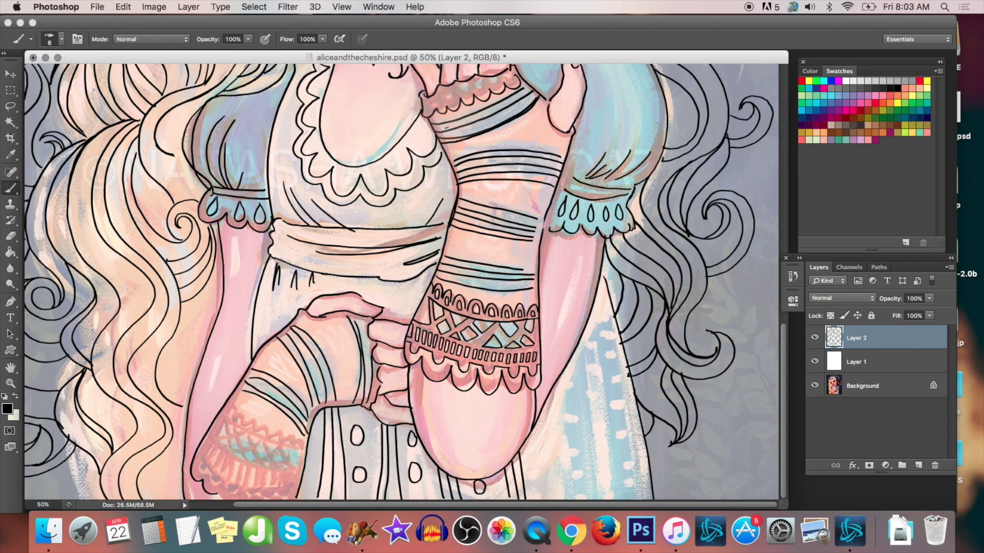
# Draw the slanted stripes and columns of oval dots on the skirt between the elbow and its outer edge
pyautogui.moveTo(554, 392); pyautogui.dragTo(550, 497)
pyautogui.moveTo(560, 391); pyautogui.dragTo(557, 500)
pyautogui.moveTo(567, 383); pyautogui.dragTo(566, 494)
pyautogui.moveTo(582, 343); pyautogui.dragTo(601, 500)
pyautogui.moveTo(585, 331); pyautogui.dragTo(611, 499)
pyautogui.moveTo(602, 309); pyautogui.dragTo(601, 310)
pyautogui.moveTo(605, 331); pyautogui.dragTo(604, 332)
pyautogui.moveTo(626, 457); pyautogui.dragTo(625, 459)
pyautogui.moveTo(628, 476); pyautogui.dragTo(628, 477)
# Add skirt lines beneath the waistband and extra hair strands beside the lowered arm, and save the file
pyautogui.moveTo(273, 264); pyautogui.dragTo(264, 345)
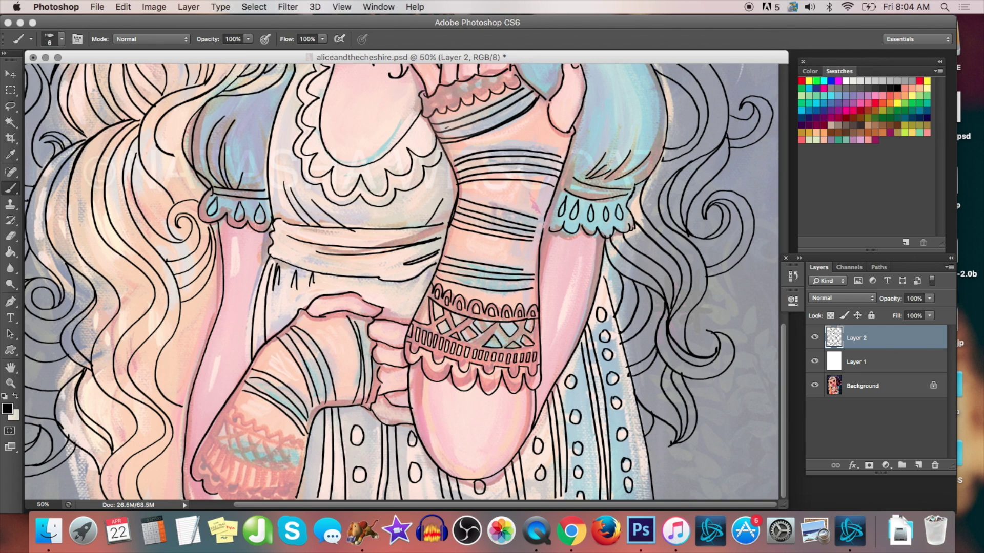
pyautogui.moveTo(175, 305); pyautogui.dragTo(190, 392)
pyautogui.moveTo(155, 321); pyautogui.dragTo(186, 408)
pyautogui.press('super+s')
# Draw the row of small arches along the upper edge of the lowered glove's lace cuff
pyautogui.press('z')
pyautogui.click(554, 242)
pyautogui.click(63, 39)
pyautogui.click(320, 39)
pyautogui.moveTo(362, 507); pyautogui.dragTo(751, 496)
pyautogui.click(48, 39)
pyautogui.click(370, 481)
pyautogui.click(370, 481)
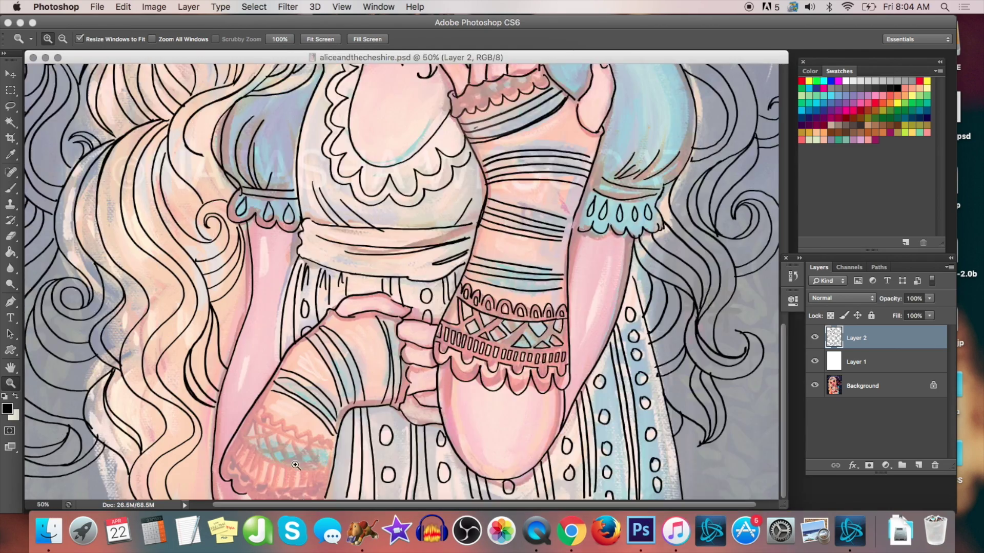
pyautogui.click(370, 480)
pyautogui.click(370, 480)
pyautogui.click(10, 189)
pyautogui.moveTo(209, 307)
pyautogui.mouseDown()
pyautogui.moveTo(207, 332)
pyautogui.moveTo(367, 396)
pyautogui.mouseUp()
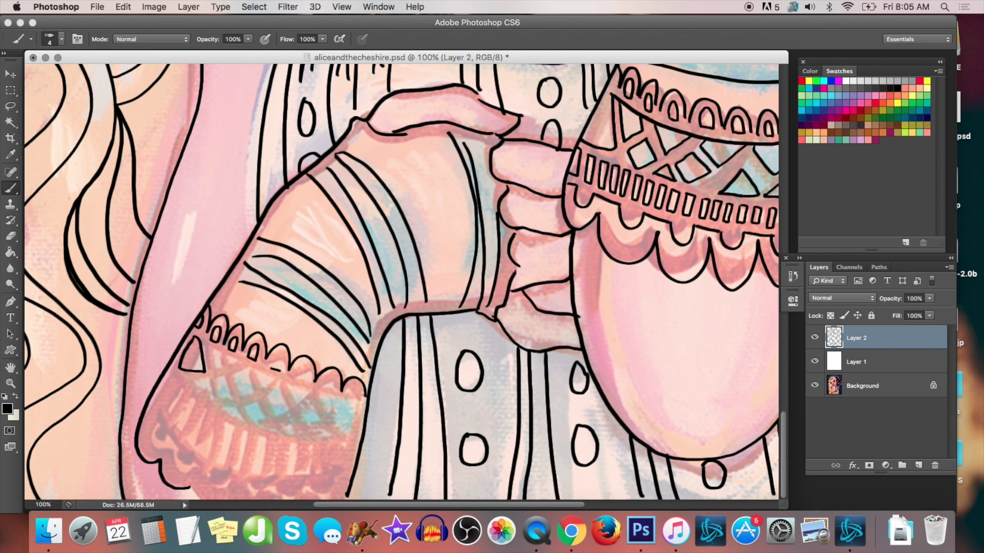
# Trace the diamond and triangle openings of the lattice across the lowered glove's lace cuff
pyautogui.moveTo(217, 377); pyautogui.dragTo(226, 401)
pyautogui.moveTo(230, 359); pyautogui.dragTo(250, 397)
pyautogui.moveTo(224, 405); pyautogui.dragTo(265, 424)
pyautogui.moveTo(255, 372); pyautogui.dragTo(277, 388)
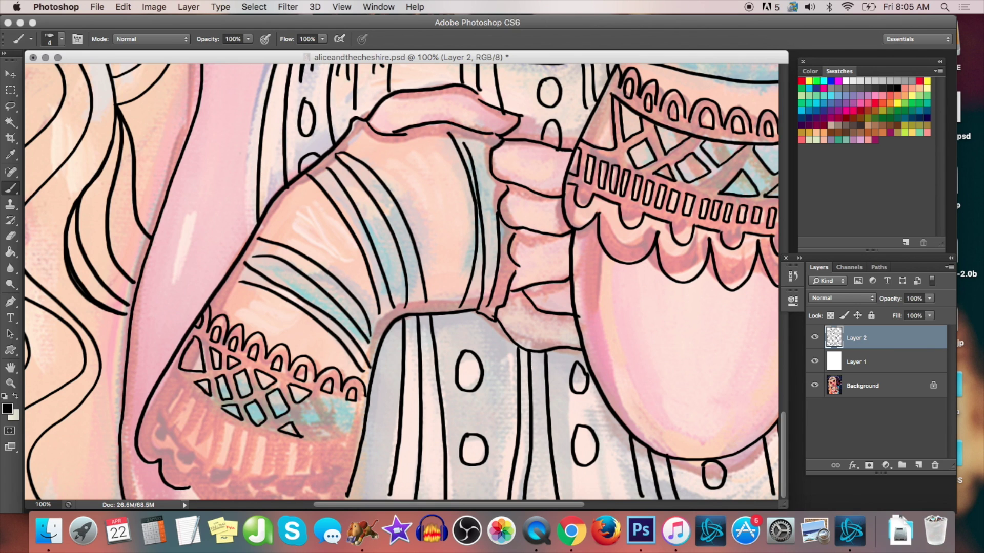
pyautogui.moveTo(305, 409); pyautogui.dragTo(324, 432)
pyautogui.moveTo(321, 398)
pyautogui.mouseDown()
pyautogui.moveTo(347, 411)
pyautogui.moveTo(360, 439)
pyautogui.mouseUp()
pyautogui.moveTo(325, 435); pyautogui.dragTo(346, 446)
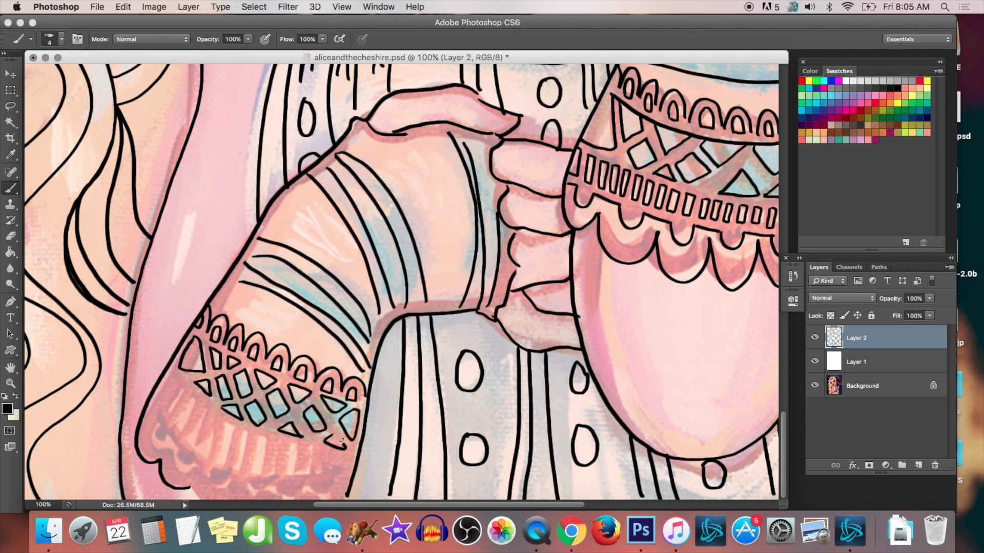
# Draw the pleat lines and scalloped hem of the ruffle on the lowered glove's lace cuff
pyautogui.moveTo(181, 387); pyautogui.dragTo(169, 414)
pyautogui.moveTo(194, 399)
pyautogui.mouseDown()
pyautogui.moveTo(181, 431)
pyautogui.moveTo(204, 408)
pyautogui.mouseUp()
pyautogui.moveTo(219, 416)
pyautogui.mouseDown()
pyautogui.moveTo(211, 457)
pyautogui.moveTo(223, 464)
pyautogui.mouseUp()
pyautogui.moveTo(251, 433); pyautogui.dragTo(241, 472)
pyautogui.moveTo(269, 440)
pyautogui.mouseDown()
pyautogui.moveTo(259, 482)
pyautogui.moveTo(279, 490)
pyautogui.mouseUp()
pyautogui.moveTo(307, 453)
pyautogui.mouseDown()
pyautogui.moveTo(298, 486)
pyautogui.moveTo(316, 490)
pyautogui.mouseUp()
pyautogui.moveTo(344, 457); pyautogui.dragTo(336, 492)
pyautogui.moveTo(166, 412); pyautogui.dragTo(213, 474)
pyautogui.moveTo(149, 451); pyautogui.dragTo(200, 482)
pyautogui.moveTo(190, 487); pyautogui.dragTo(207, 499)
# Fit the whole image on screen, toggle the Background layer's visibility off and on, and save the file
pyautogui.click(10, 383)
pyautogui.click(320, 39)
pyautogui.click(814, 385)
pyautogui.click(815, 386)
pyautogui.click(96, 7)
pyautogui.click(126, 139)
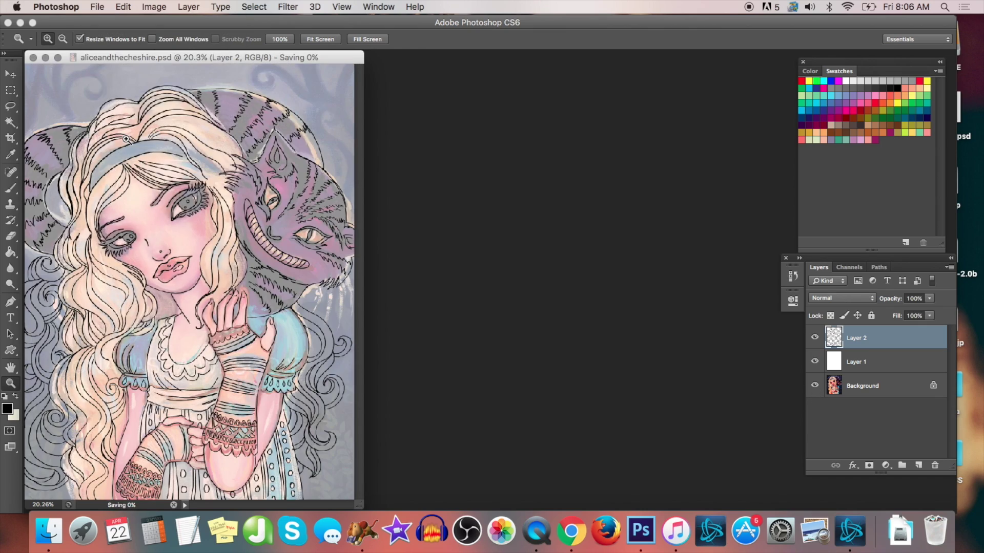
# Try drawing the first tree trunk line in the painting's upper left background, then undo it
pyautogui.click(126, 138)
pyautogui.click(378, 6)
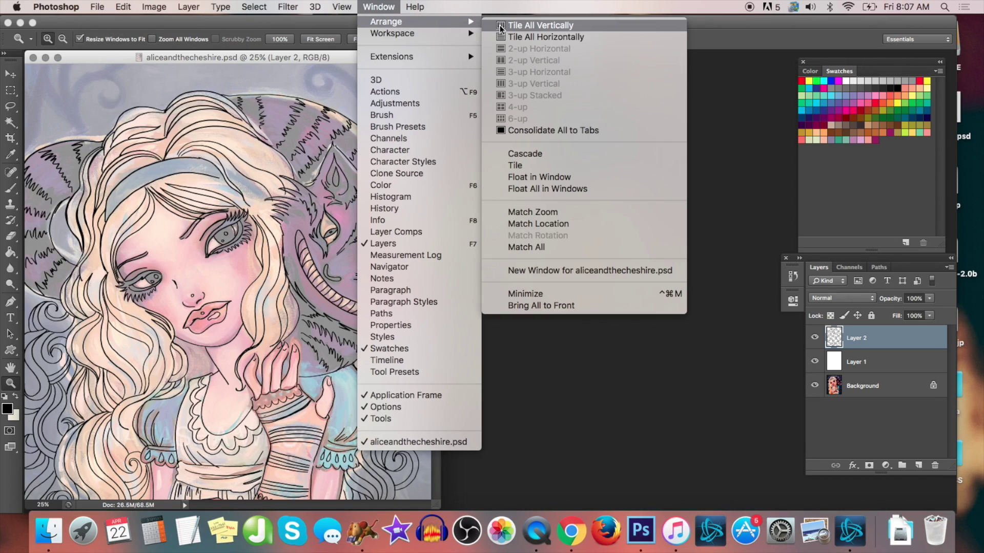
pyautogui.click(379, 39)
pyautogui.moveTo(784, 246); pyautogui.dragTo(790, 61)
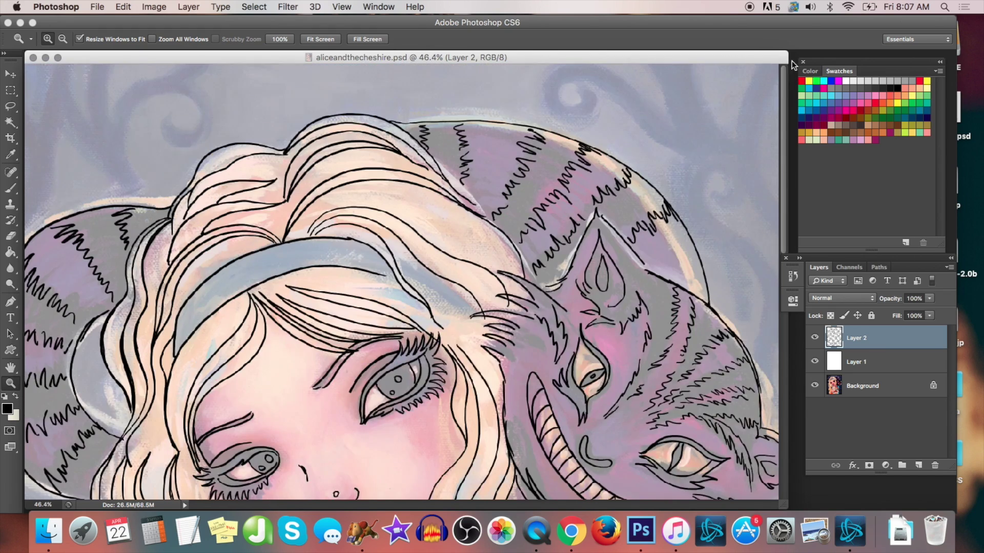
pyautogui.click(10, 188)
pyautogui.rightClick(154, 113)
pyautogui.moveTo(59, 108); pyautogui.dragTo(61, 208)
pyautogui.rightClick(85, 97)
pyautogui.moveTo(103, 128); pyautogui.dragTo(104, 128)
pyautogui.moveTo(58, 109); pyautogui.dragTo(107, 205)
pyautogui.click(123, 6)
pyautogui.click(141, 44)
# Trace the tree trunks and curling branches in the painting's upper left corner with a 9 px brush
pyautogui.rightClick(175, 109)
pyautogui.doubleClick(269, 125)
pyautogui.write('9')
pyautogui.moveTo(57, 116); pyautogui.dragTo(67, 217)
pyautogui.moveTo(56, 117); pyautogui.dragTo(116, 205)
pyautogui.moveTo(139, 101); pyautogui.dragTo(158, 207)
pyautogui.moveTo(162, 116)
pyautogui.mouseDown()
pyautogui.moveTo(216, 123)
pyautogui.moveTo(139, 102)
pyautogui.mouseUp()
pyautogui.moveTo(83, 57); pyautogui.dragTo(84, 64)
pyautogui.moveTo(75, 73); pyautogui.dragTo(97, 145)
pyautogui.moveTo(93, 72); pyautogui.dragTo(99, 145)
pyautogui.moveTo(57, 72); pyautogui.dragTo(38, 151)
pyautogui.moveTo(26, 104); pyautogui.dragTo(39, 150)
pyautogui.moveTo(110, 72); pyautogui.dragTo(114, 125)
# Trace the swirling branches and trunk lines of the tree behind the cat in the painting's upper right corner
pyautogui.moveTo(686, 159)
pyautogui.mouseDown()
pyautogui.moveTo(569, 87)
pyautogui.moveTo(625, 72)
pyautogui.moveTo(677, 135)
pyautogui.mouseUp()
pyautogui.moveTo(668, 72); pyautogui.dragTo(731, 149)
pyautogui.moveTo(763, 72); pyautogui.dragTo(731, 149)
pyautogui.moveTo(685, 161)
pyautogui.mouseDown()
pyautogui.moveTo(727, 278)
pyautogui.moveTo(719, 321)
pyautogui.mouseUp()
pyautogui.moveTo(733, 256)
pyautogui.mouseDown()
pyautogui.moveTo(755, 354)
pyautogui.moveTo(779, 393)
pyautogui.mouseUp()
pyautogui.moveTo(715, 196); pyautogui.dragTo(779, 292)
pyautogui.moveTo(715, 196); pyautogui.dragTo(779, 233)
pyautogui.moveTo(776, 105); pyautogui.dragTo(769, 199)
pyautogui.moveTo(742, 76); pyautogui.dragTo(716, 149)
pyautogui.moveTo(708, 71); pyautogui.dragTo(689, 116)
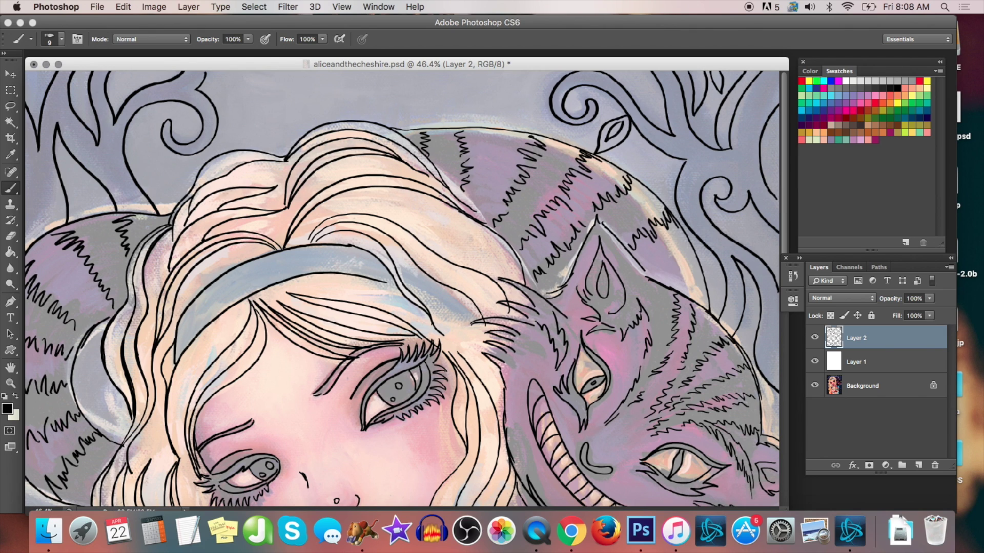
# Add the leaves and pointed oval shapes to the branches on both sides and begin the branch above the girl's head
pyautogui.moveTo(545, 89); pyautogui.dragTo(538, 112)
pyautogui.moveTo(548, 65); pyautogui.dragTo(546, 70)
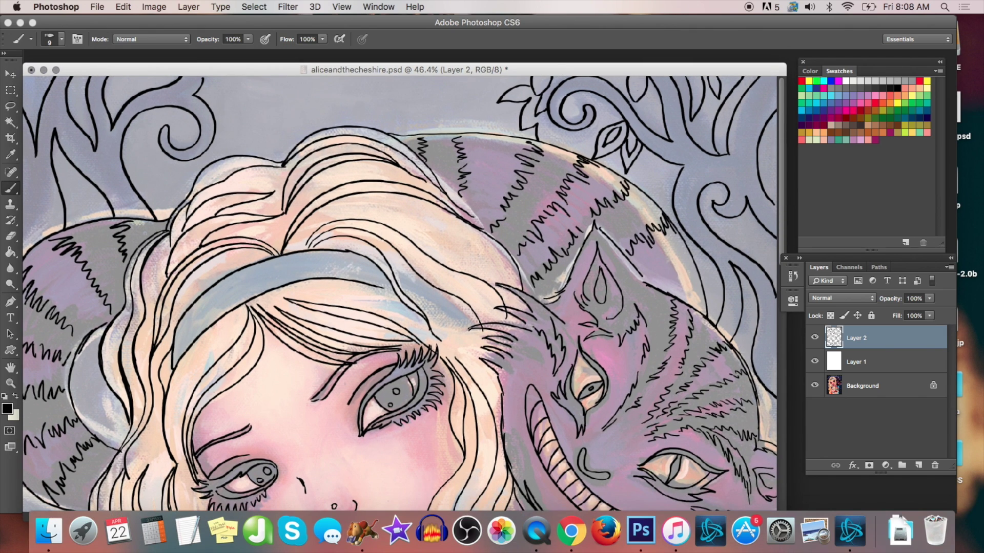
pyautogui.moveTo(745, 118); pyautogui.dragTo(744, 115)
pyautogui.moveTo(754, 159); pyautogui.dragTo(760, 129)
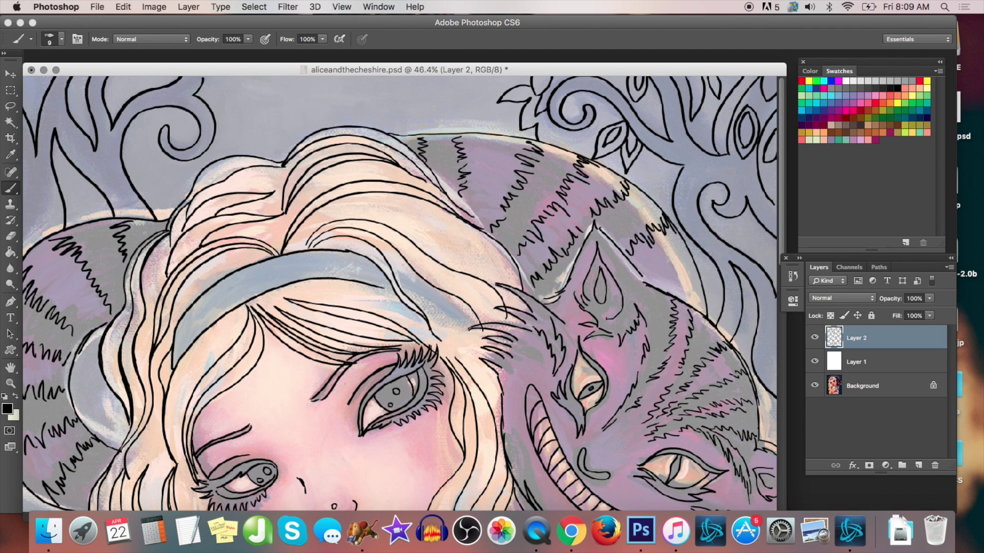
pyautogui.moveTo(134, 149)
pyautogui.mouseDown()
pyautogui.moveTo(160, 185)
pyautogui.moveTo(136, 150)
pyautogui.mouseUp()
pyautogui.moveTo(127, 129); pyautogui.dragTo(140, 145)
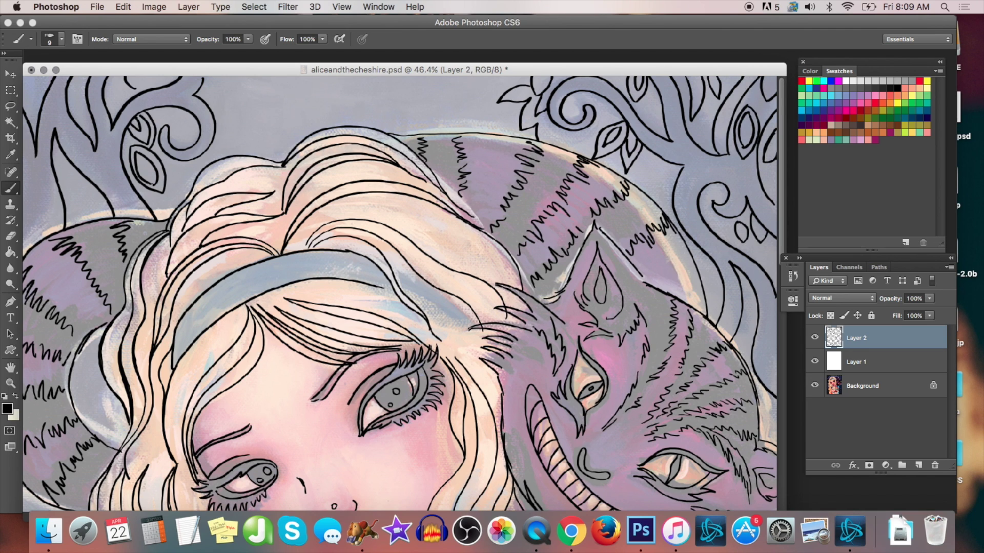
pyautogui.moveTo(222, 111); pyautogui.dragTo(257, 101)
pyautogui.moveTo(256, 100); pyautogui.dragTo(287, 78)
# Save the file and draw the twisting branch across the top of the painting between the two trees
pyautogui.click(11, 384)
pyautogui.click(320, 39)
pyautogui.moveTo(365, 505); pyautogui.dragTo(696, 534)
pyautogui.click(98, 7)
pyautogui.click(127, 134)
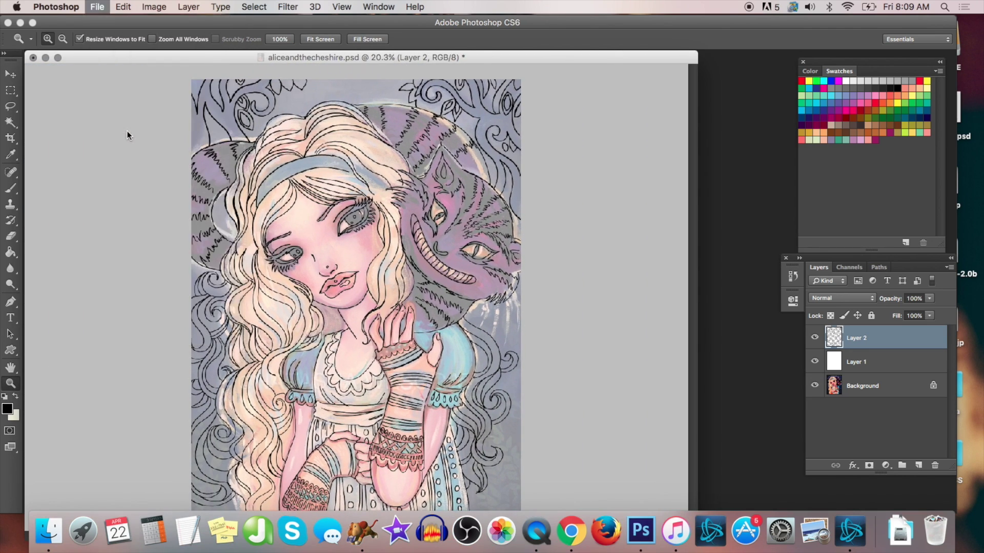
pyautogui.press('b')
pyautogui.moveTo(306, 93); pyautogui.dragTo(331, 79)
pyautogui.moveTo(350, 87); pyautogui.dragTo(351, 96)
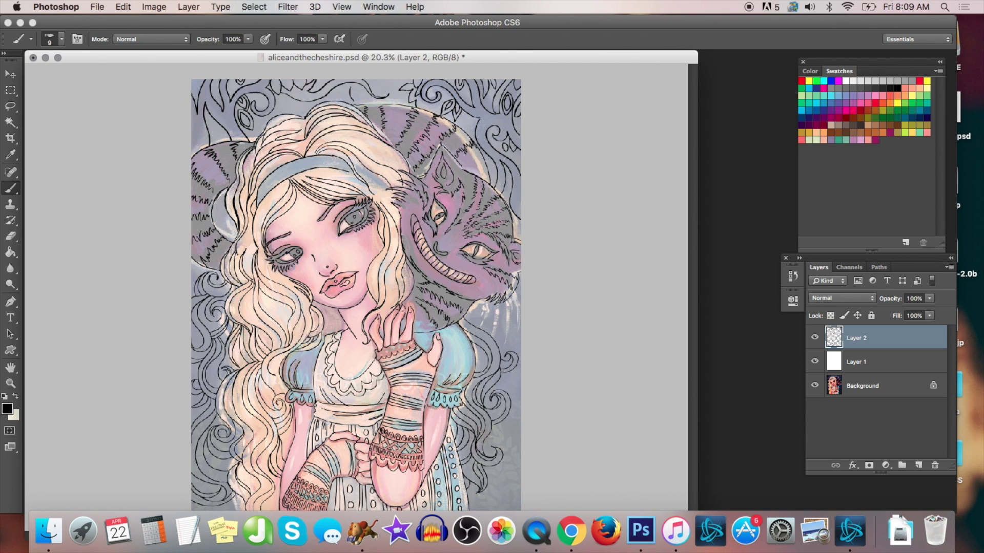
pyautogui.moveTo(697, 51); pyautogui.dragTo(709, 75)
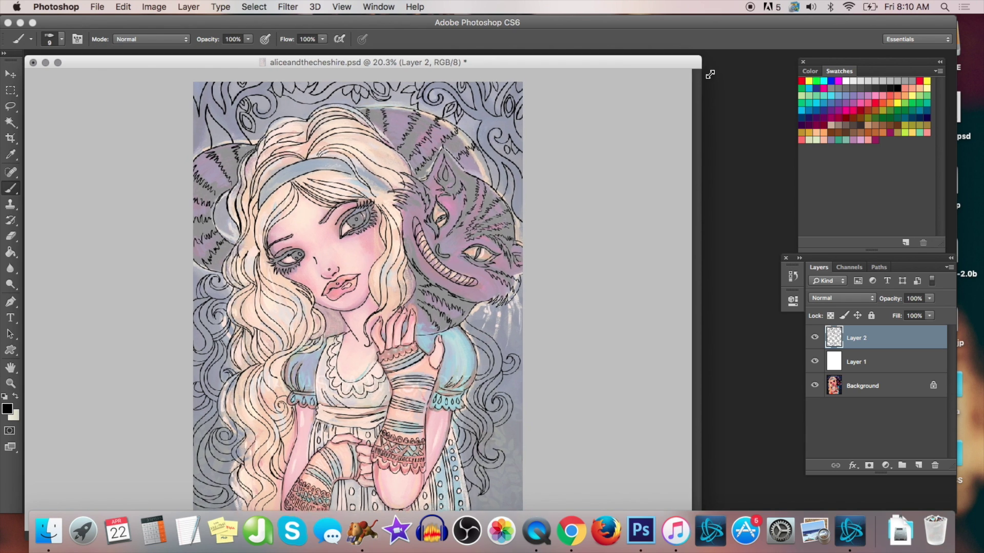
pyautogui.moveTo(709, 535); pyautogui.dragTo(757, 497)
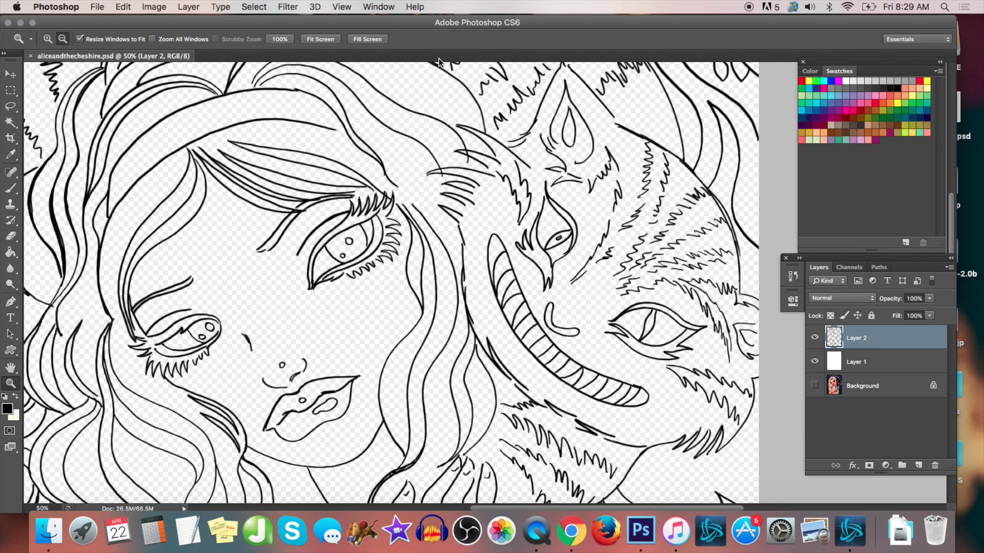
# Try thickening the outer hair outline beside the cat's tail with a 17 px brush, then undo the stroke
pyautogui.press('super+minus')
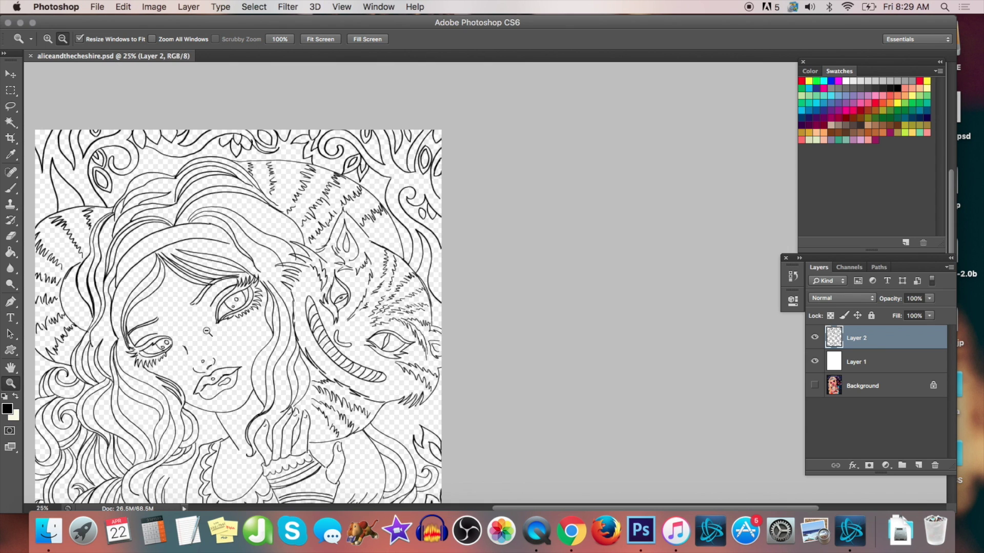
pyautogui.press('super+minus')
pyautogui.press('h')
pyautogui.click(10, 384)
pyautogui.click(754, 203)
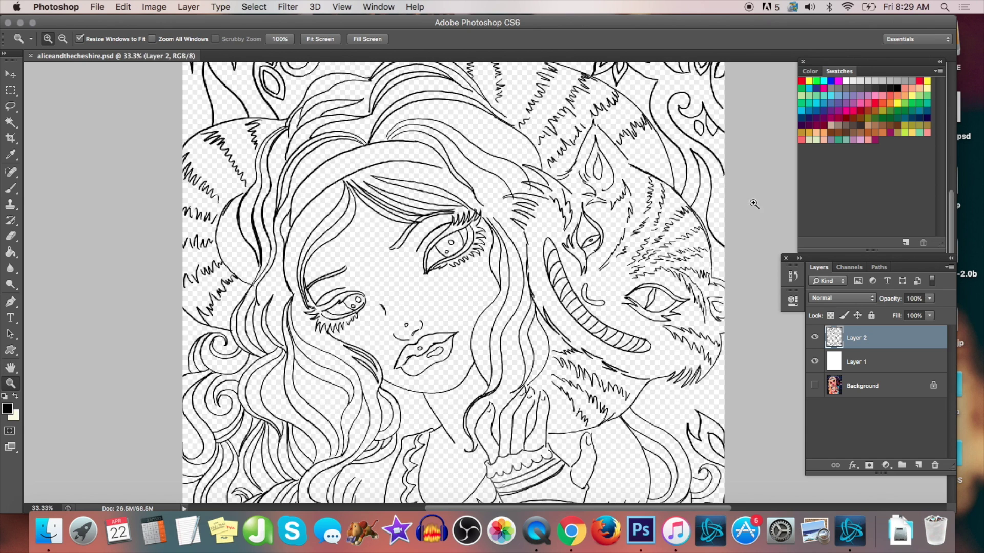
pyautogui.click(298, 177)
pyautogui.click(10, 188)
pyautogui.rightClick(353, 207)
pyautogui.doubleClick(452, 223)
pyautogui.write('17')
pyautogui.moveTo(223, 197)
pyautogui.mouseDown()
pyautogui.moveTo(209, 204)
pyautogui.moveTo(225, 339)
pyautogui.moveTo(198, 380)
pyautogui.moveTo(232, 443)
pyautogui.mouseUp()
pyautogui.click(123, 7)
pyautogui.click(141, 45)
# Try other brush tips, one at 20 px, on the hair outline beside the tail, undoing each test stroke
pyautogui.rightClick(396, 187)
pyautogui.scroll(-3, 653, 404)
pyautogui.click(568, 425)
pyautogui.doubleClick(491, 201)
pyautogui.write('20')
pyautogui.moveTo(220, 198)
pyautogui.mouseDown()
pyautogui.moveTo(184, 235)
pyautogui.moveTo(225, 341)
pyautogui.mouseUp()
pyautogui.click(123, 7)
pyautogui.click(134, 25)
pyautogui.press('XF86AudioLowerVolume')
pyautogui.press('XF86AudioLowerVolume')
pyautogui.press('XF86AudioLowerVolume')
pyautogui.rightClick(287, 185)
pyautogui.rightClick(229, 188)
pyautogui.moveTo(220, 199)
pyautogui.mouseDown()
pyautogui.moveTo(189, 219)
pyautogui.moveTo(216, 202)
pyautogui.moveTo(229, 338)
pyautogui.mouseUp()
pyautogui.click(123, 7)
pyautogui.click(141, 45)
pyautogui.rightClick(390, 174)
pyautogui.click(586, 352)
pyautogui.click(123, 7)
pyautogui.click(141, 45)
# Choose another brush tip and thicken the outer hair outline beside the cat's tail at 12 px
pyautogui.rightClick(456, 166)
pyautogui.click(592, 251)
pyautogui.doubleClick(555, 178)
pyautogui.write('9')
pyautogui.click(11, 383)
pyautogui.moveTo(222, 175)
pyautogui.mouseDown()
pyautogui.moveTo(161, 281)
pyautogui.moveTo(225, 369)
pyautogui.mouseUp()
pyautogui.rightClick(318, 162)
pyautogui.click(344, 195)
pyautogui.press('Return')
pyautogui.moveTo(237, 154)
pyautogui.mouseDown()
pyautogui.moveTo(193, 199)
pyautogui.moveTo(169, 276)
pyautogui.moveTo(230, 367)
pyautogui.mouseUp()
pyautogui.moveTo(253, 318); pyautogui.dragTo(197, 489)
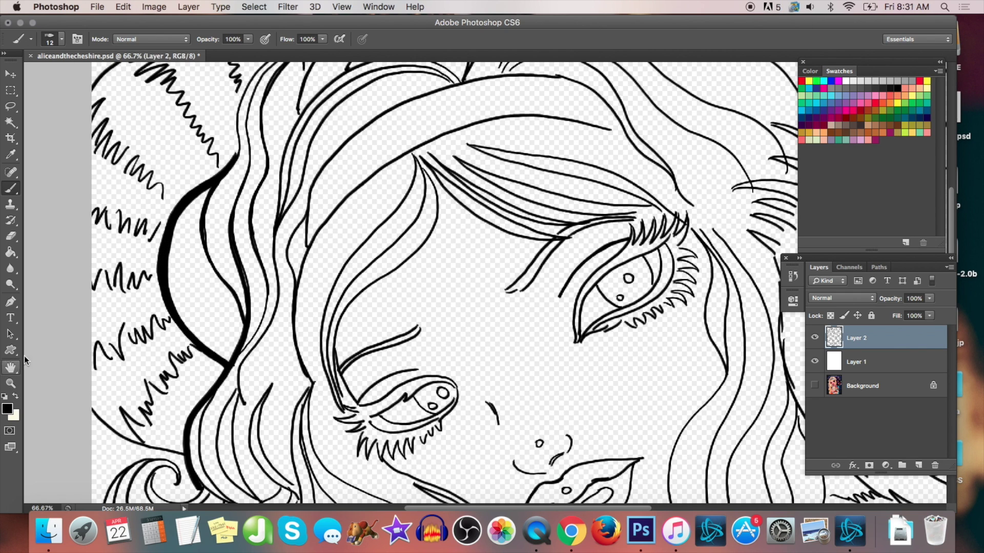
# Thicken the upper edge of the cat's tail and the outer hair outline from beside it up to the crown
pyautogui.click(11, 368)
pyautogui.moveTo(287, 169); pyautogui.dragTo(283, 379)
pyautogui.click(11, 188)
pyautogui.moveTo(302, 237)
pyautogui.mouseDown()
pyautogui.moveTo(129, 266)
pyautogui.moveTo(87, 290)
pyautogui.mouseUp()
pyautogui.moveTo(195, 245); pyautogui.dragTo(88, 280)
pyautogui.moveTo(466, 156)
pyautogui.mouseDown()
pyautogui.moveTo(345, 170)
pyautogui.moveTo(227, 372)
pyautogui.mouseUp()
pyautogui.moveTo(250, 289); pyautogui.dragTo(228, 370)
pyautogui.moveTo(683, 186)
pyautogui.mouseDown()
pyautogui.moveTo(568, 109)
pyautogui.moveTo(460, 159)
pyautogui.mouseUp()
# Thicken the crown's top outline and the inner strands sweeping from the parting toward the tail, reducing the brush to 7 px
pyautogui.click(12, 368)
pyautogui.moveTo(634, 347); pyautogui.dragTo(637, 300)
pyautogui.click(10, 188)
pyautogui.rightClick(491, 159)
pyautogui.moveTo(518, 195); pyautogui.dragTo(514, 195)
pyautogui.moveTo(465, 119)
pyautogui.mouseDown()
pyautogui.moveTo(380, 140)
pyautogui.moveTo(327, 182)
pyautogui.mouseUp()
pyautogui.rightClick(302, 211)
pyautogui.moveTo(462, 190)
pyautogui.mouseDown()
pyautogui.moveTo(320, 216)
pyautogui.moveTo(295, 283)
pyautogui.mouseUp()
pyautogui.moveTo(343, 234); pyautogui.dragTo(277, 343)
pyautogui.moveTo(453, 190); pyautogui.dragTo(352, 220)
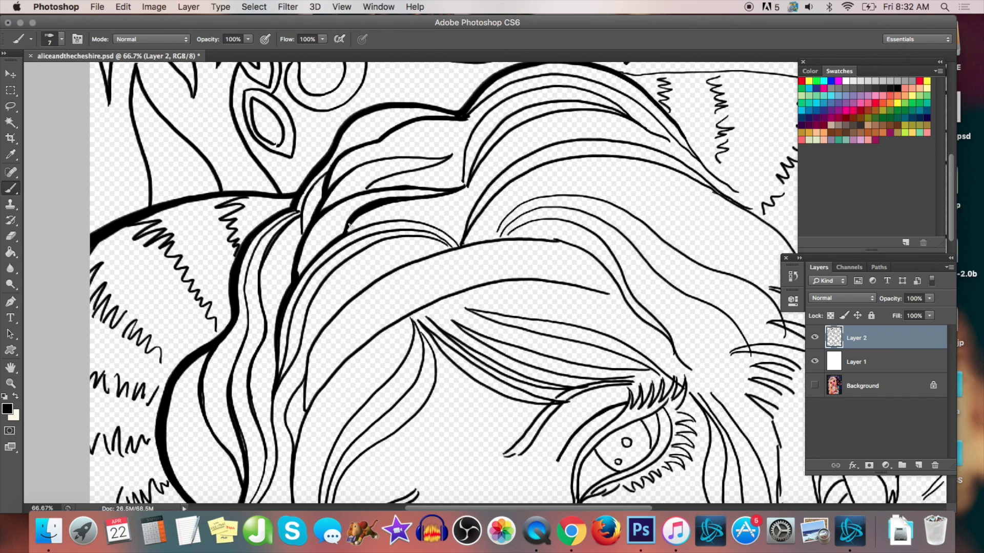
# Thicken the strands curving over the crown from the parting and the short strands where the hair meets the tail
pyautogui.moveTo(491, 98); pyautogui.dragTo(454, 157)
pyautogui.moveTo(472, 116); pyautogui.dragTo(454, 152)
pyautogui.moveTo(554, 75); pyautogui.dragTo(481, 101)
pyautogui.moveTo(525, 90)
pyautogui.mouseDown()
pyautogui.moveTo(513, 95)
pyautogui.moveTo(459, 187)
pyautogui.mouseUp()
pyautogui.moveTo(486, 115); pyautogui.dragTo(461, 188)
pyautogui.moveTo(573, 86)
pyautogui.mouseDown()
pyautogui.moveTo(507, 100)
pyautogui.moveTo(480, 130)
pyautogui.mouseUp()
pyautogui.moveTo(588, 92); pyautogui.dragTo(470, 147)
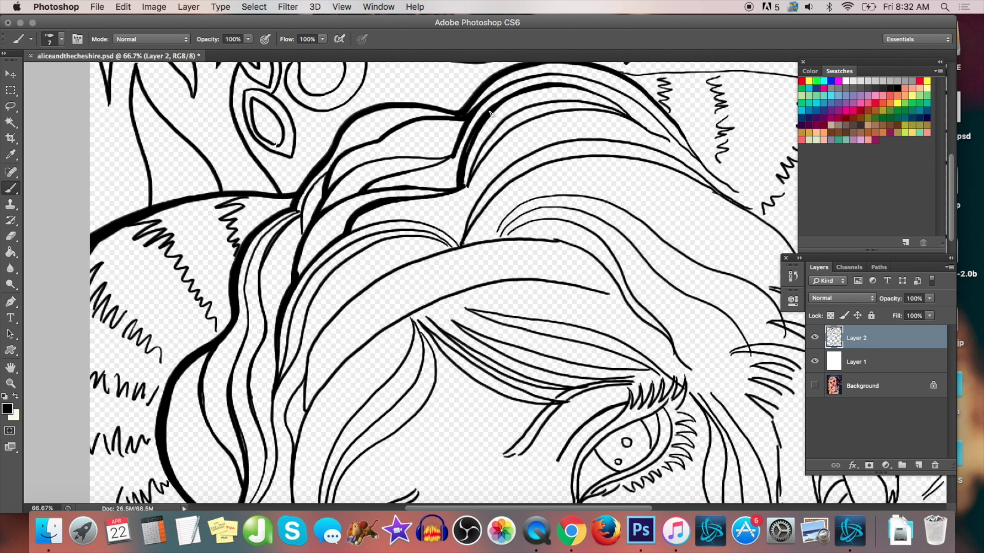
pyautogui.moveTo(275, 237); pyautogui.dragTo(264, 320)
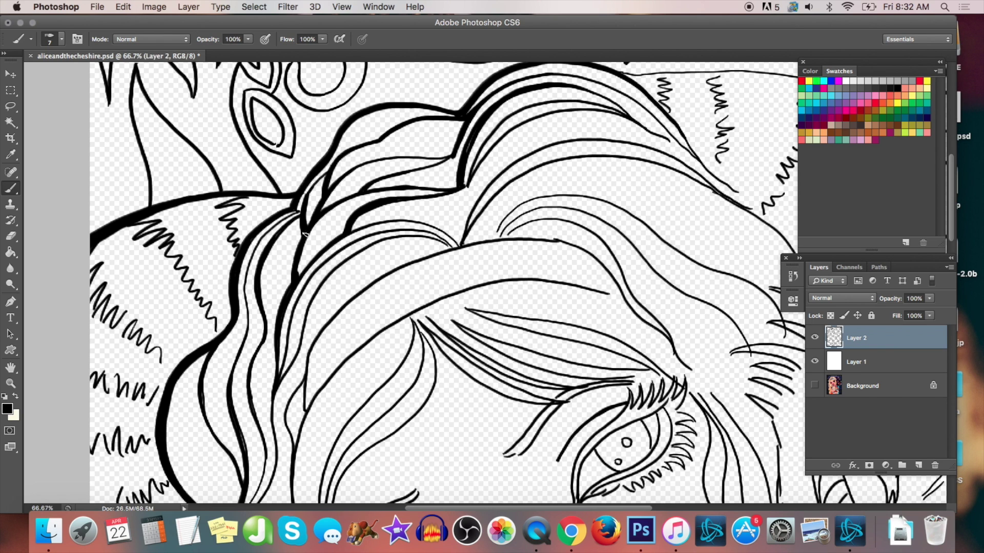
pyautogui.moveTo(325, 176); pyautogui.dragTo(306, 210)
# Thicken the outer hair outline from the crown down to the cat's cheek with an 11 px brush
pyautogui.press('space')
pyautogui.moveTo(640, 179); pyautogui.dragTo(379, 211)
pyautogui.moveTo(403, 150); pyautogui.dragTo(529, 280)
pyautogui.rightClick(419, 171)
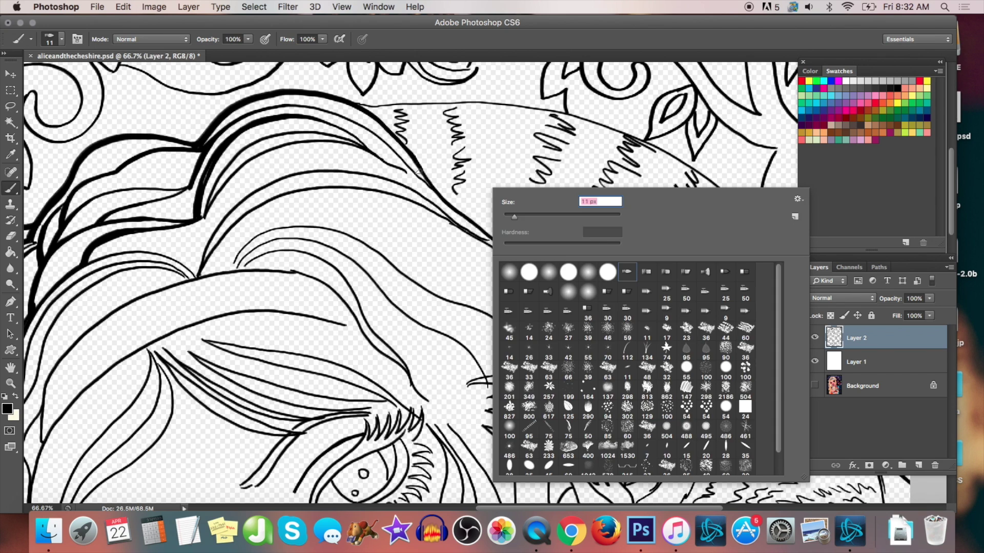
pyautogui.press('Return')
pyautogui.moveTo(489, 237); pyautogui.dragTo(544, 326)
pyautogui.moveTo(343, 98); pyautogui.dragTo(421, 173)
# Thicken the upper outline of the cat's striped body next to the girl's crown with a 15 px brush
pyautogui.rightClick(506, 187)
pyautogui.write('15')
pyautogui.press('Return')
pyautogui.moveTo(600, 123); pyautogui.dragTo(374, 109)
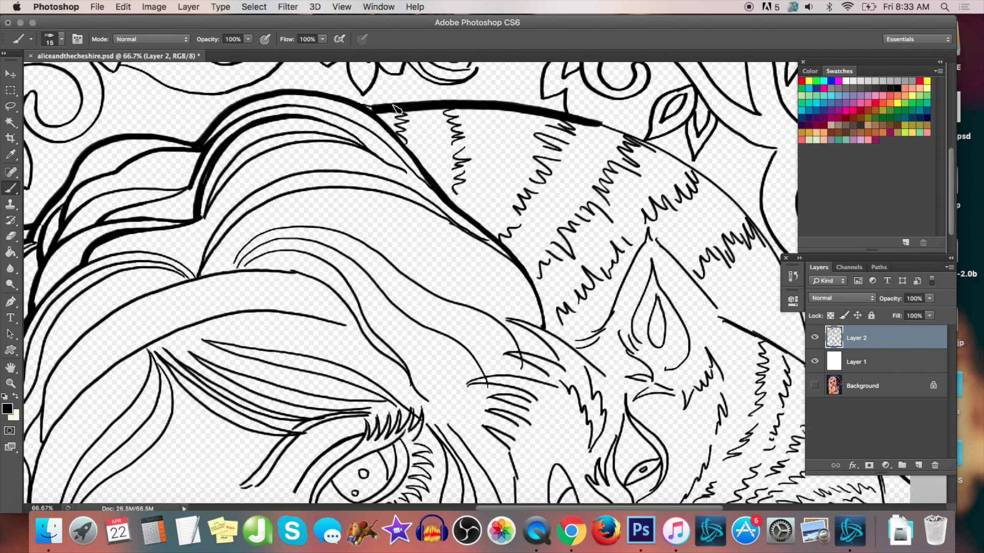
# Thicken the remaining arc of the cat's striped body and the outline of its ear and head
pyautogui.press('space')
pyautogui.moveTo(625, 179); pyautogui.dragTo(360, 213)
pyautogui.moveTo(332, 156)
pyautogui.mouseDown()
pyautogui.moveTo(533, 342)
pyautogui.moveTo(544, 400)
pyautogui.mouseUp()
pyautogui.moveTo(387, 262)
pyautogui.mouseDown()
pyautogui.moveTo(476, 357)
pyautogui.moveTo(545, 402)
pyautogui.mouseUp()
pyautogui.moveTo(686, 399); pyautogui.dragTo(569, 267)
pyautogui.moveTo(272, 125); pyautogui.dragTo(187, 243)
pyautogui.moveTo(431, 260)
pyautogui.mouseDown()
pyautogui.moveTo(510, 440)
pyautogui.moveTo(503, 404)
pyautogui.moveTo(506, 443)
pyautogui.mouseUp()
# Thicken the girl's outer hair edge and the short strands beside the base of the cat's ear
pyautogui.press('space')
pyautogui.moveTo(283, 308); pyautogui.dragTo(509, 404)
pyautogui.moveTo(345, 234); pyautogui.dragTo(413, 339)
pyautogui.moveTo(355, 315); pyautogui.dragTo(402, 353)
# Delete the Background layer holding the reference painting and save the document
pyautogui.press('z')
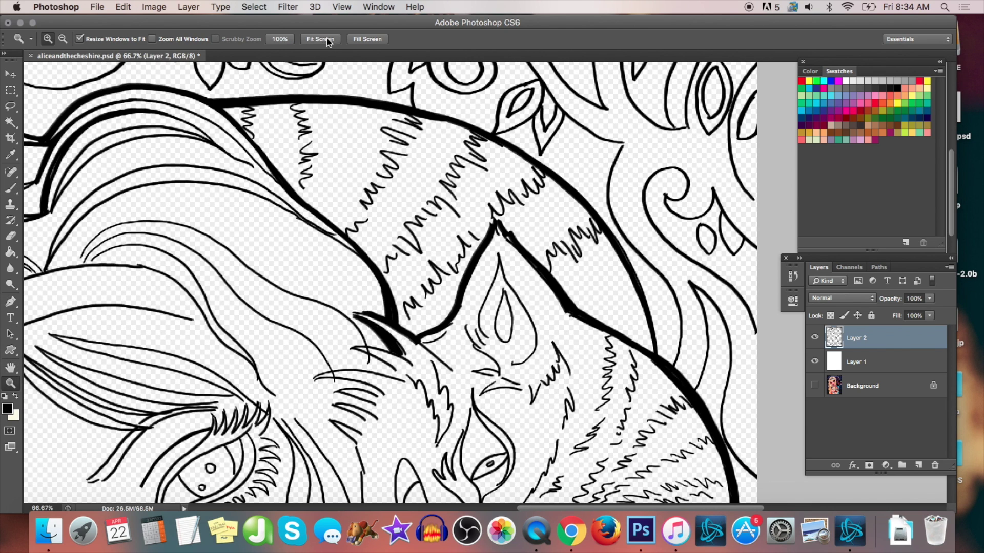
pyautogui.click(329, 40)
pyautogui.moveTo(922, 393); pyautogui.dragTo(934, 465)
pyautogui.click(97, 7)
pyautogui.click(105, 142)
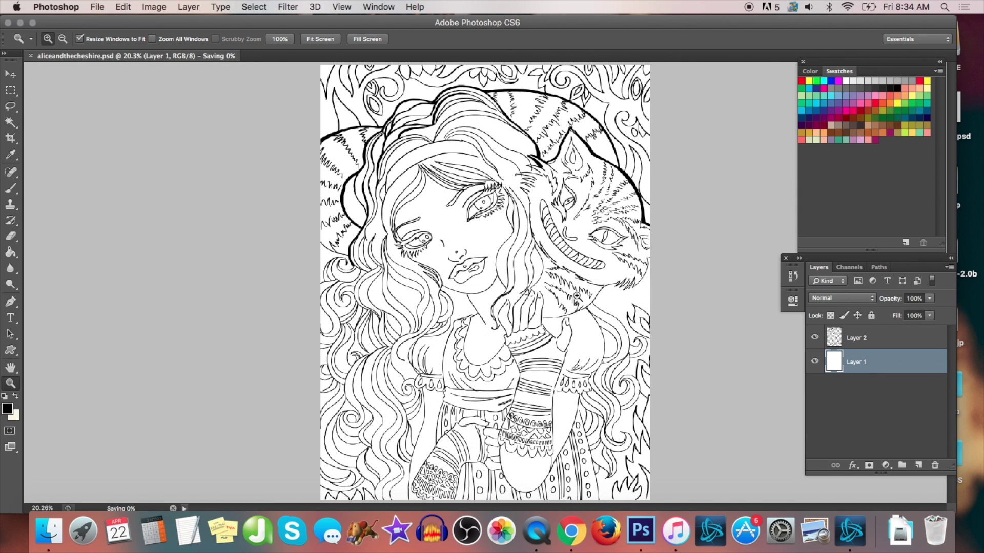
# Thicken the outer curls and swirl of hair just below the cat's tail at the picture's edge
pyautogui.moveTo(456, 288); pyautogui.dragTo(512, 261)
pyautogui.keyDown('alt'); pyautogui.click(432, 275); pyautogui.keyUp('alt')
pyautogui.keyDown('alt'); pyautogui.click(432, 275); pyautogui.keyUp('alt')
pyautogui.keyDown('alt'); pyautogui.click(432, 275); pyautogui.keyUp('alt')
pyautogui.keyDown('alt'); pyautogui.click(431, 275); pyautogui.keyUp('alt')
pyautogui.keyDown('alt'); pyautogui.click(433, 276); pyautogui.keyUp('alt')
pyautogui.keyDown('alt'); pyautogui.click(432, 276); pyautogui.keyUp('alt')
pyautogui.press('b')
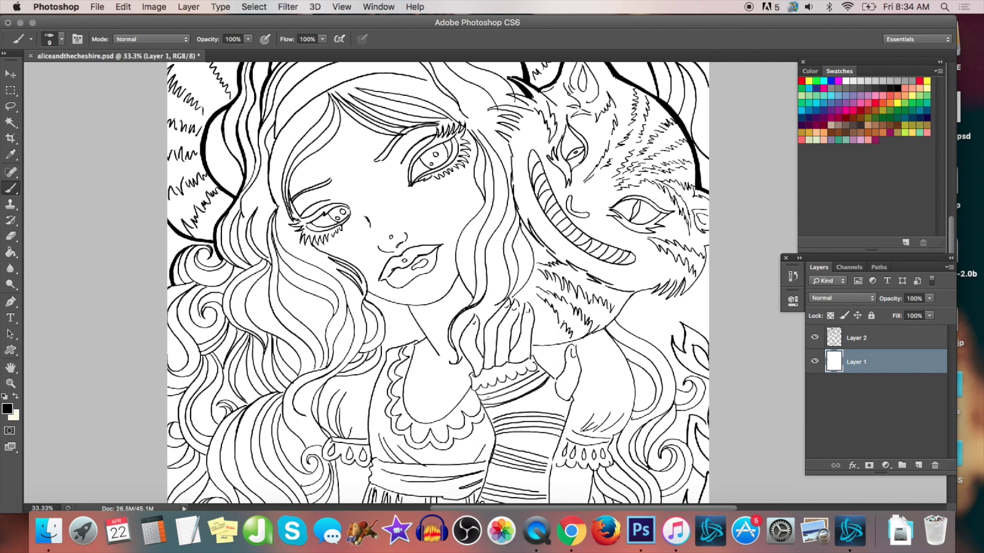
pyautogui.press('z')
pyautogui.click(206, 265)
pyautogui.click(206, 265)
pyautogui.click(206, 264)
pyautogui.press('b')
pyautogui.moveTo(209, 248)
pyautogui.mouseDown()
pyautogui.moveTo(209, 219)
pyautogui.moveTo(225, 269)
pyautogui.moveTo(253, 250)
pyautogui.mouseUp()
pyautogui.moveTo(232, 196); pyautogui.dragTo(247, 244)
pyautogui.moveTo(170, 314); pyautogui.dragTo(93, 337)
# Thicken the strands of the wavy lock beside the girl's temple with a 5 px brush
pyautogui.rightClick(426, 163)
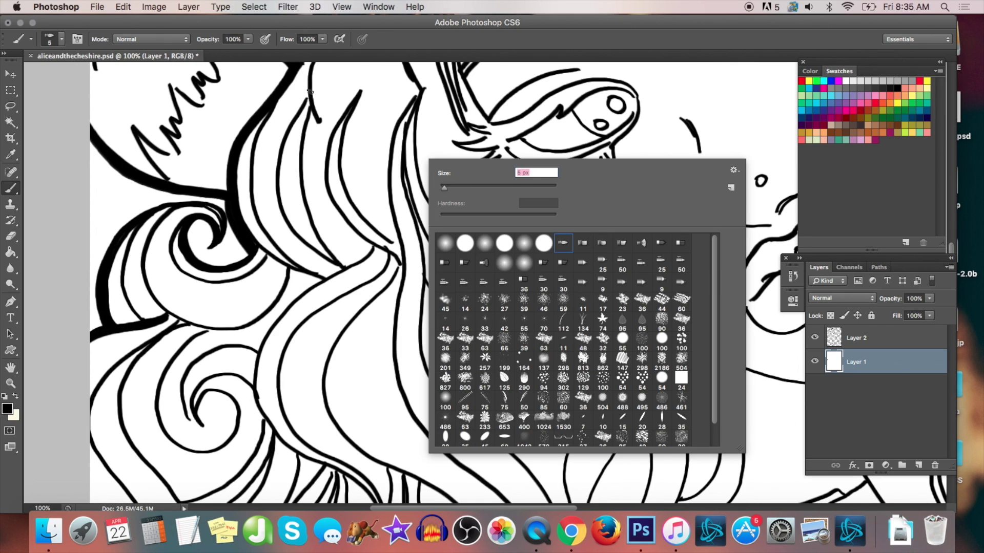
pyautogui.write('5')
pyautogui.press('Return')
pyautogui.moveTo(309, 92); pyautogui.dragTo(329, 263)
pyautogui.moveTo(259, 111)
pyautogui.mouseDown()
pyautogui.moveTo(250, 197)
pyautogui.moveTo(319, 281)
pyautogui.moveTo(251, 370)
pyautogui.mouseUp()
pyautogui.moveTo(283, 311); pyautogui.dragTo(252, 388)
pyautogui.moveTo(366, 74)
pyautogui.mouseDown()
pyautogui.moveTo(329, 202)
pyautogui.moveTo(403, 276)
pyautogui.mouseUp()
pyautogui.moveTo(329, 147)
pyautogui.mouseDown()
pyautogui.moveTo(327, 205)
pyautogui.moveTo(401, 267)
pyautogui.mouseUp()
pyautogui.moveTo(365, 72); pyautogui.dragTo(331, 141)
pyautogui.moveTo(309, 88); pyautogui.dragTo(330, 140)
pyautogui.moveTo(423, 90)
pyautogui.mouseDown()
pyautogui.moveTo(397, 232)
pyautogui.moveTo(286, 342)
pyautogui.mouseUp()
# Thicken the strand bulging out below the temple lock and the edges of the neighbouring curls
pyautogui.rightClick(394, 226)
pyautogui.click(403, 56)
pyautogui.moveTo(385, 258); pyautogui.dragTo(326, 374)
pyautogui.moveTo(144, 267); pyautogui.dragTo(272, 305)
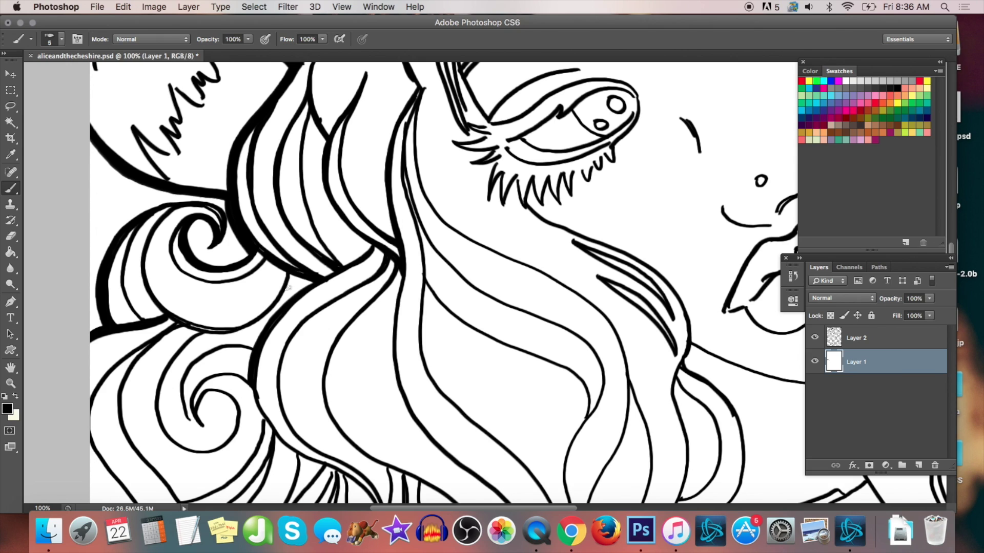
pyautogui.moveTo(206, 329); pyautogui.dragTo(161, 371)
pyautogui.click(10, 383)
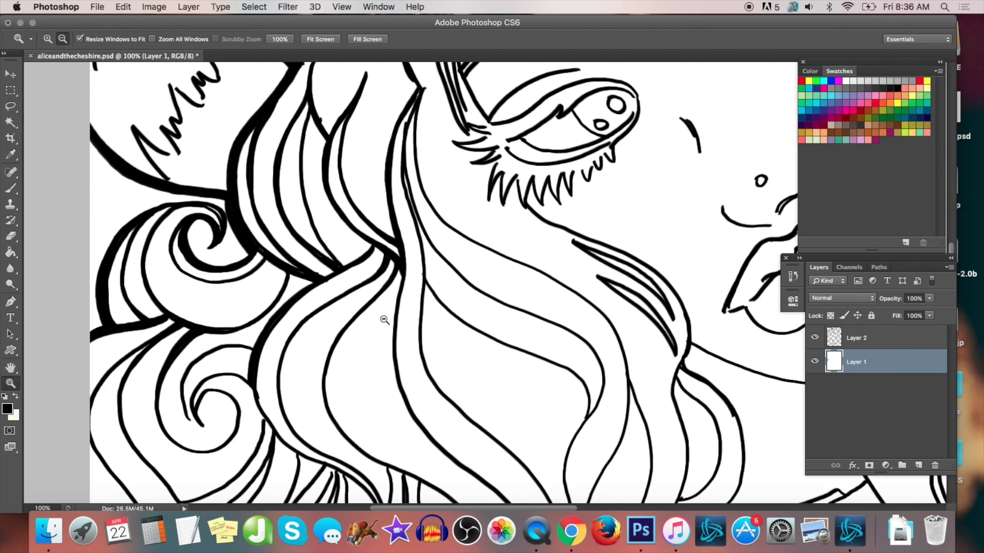
pyautogui.keyDown('alt'); pyautogui.click(411, 336); pyautogui.keyUp('alt')
pyautogui.click(13, 190)
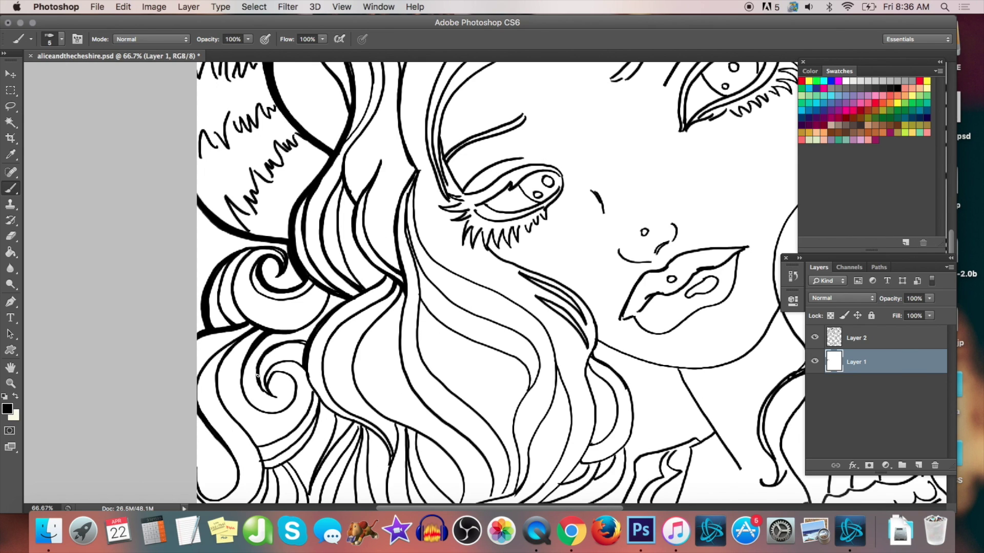
pyautogui.moveTo(305, 363); pyautogui.dragTo(325, 407)
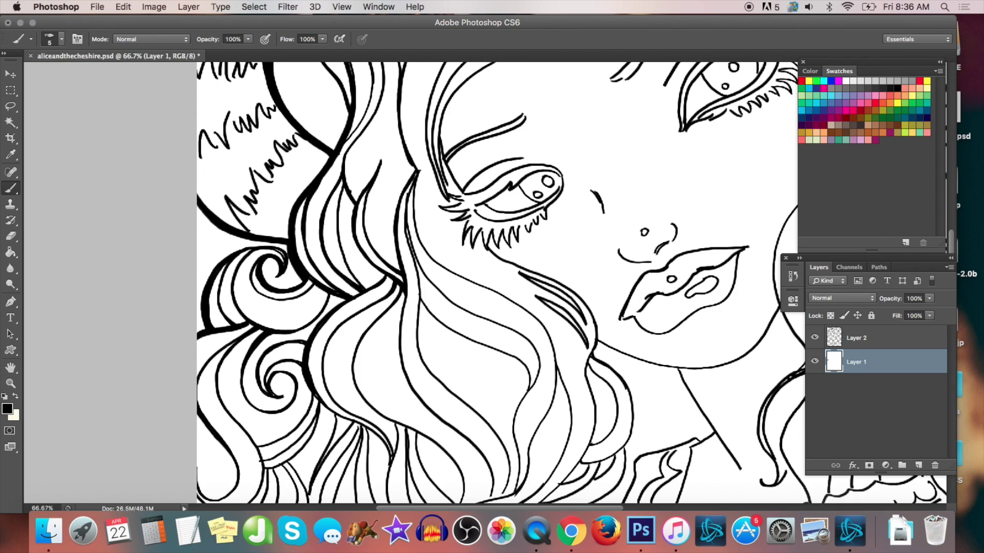
# Thicken the lock beside the girl's outer eye corner and add fine strands inside the hair above it
pyautogui.moveTo(424, 155); pyautogui.dragTo(415, 226)
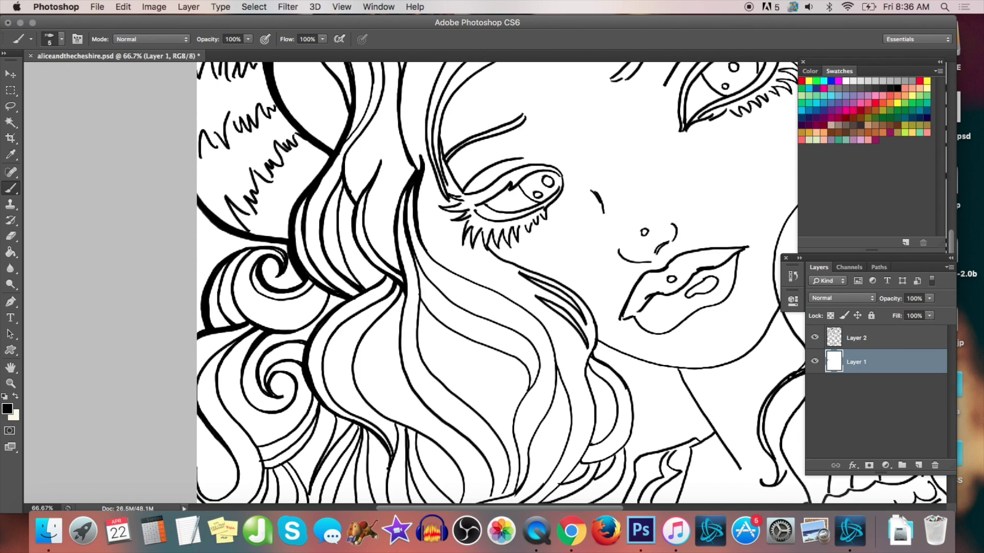
pyautogui.moveTo(390, 119); pyautogui.dragTo(397, 93)
pyautogui.moveTo(394, 100)
pyautogui.mouseDown()
pyautogui.moveTo(358, 197)
pyautogui.moveTo(373, 175)
pyautogui.mouseUp()
pyautogui.moveTo(387, 117); pyautogui.dragTo(378, 167)
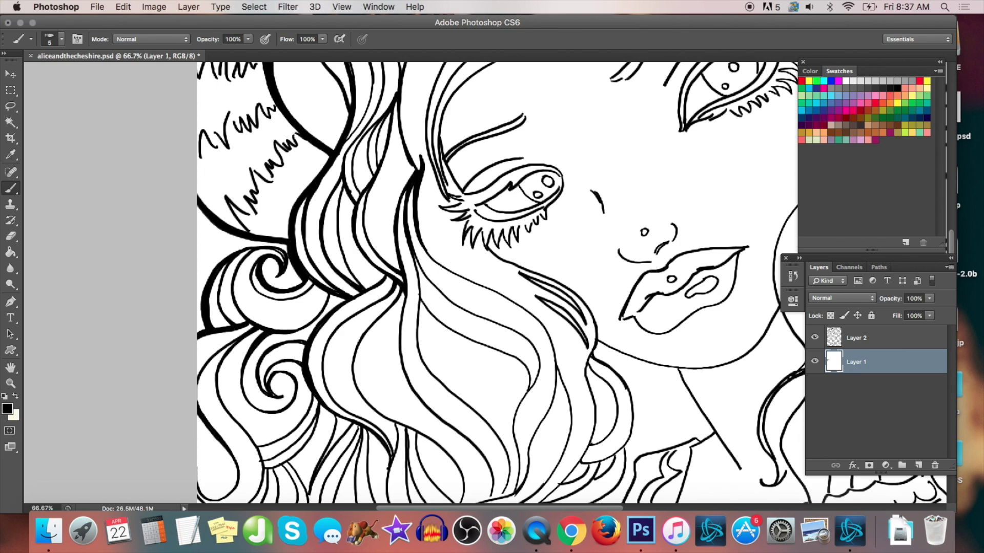
pyautogui.moveTo(399, 124); pyautogui.dragTo(394, 208)
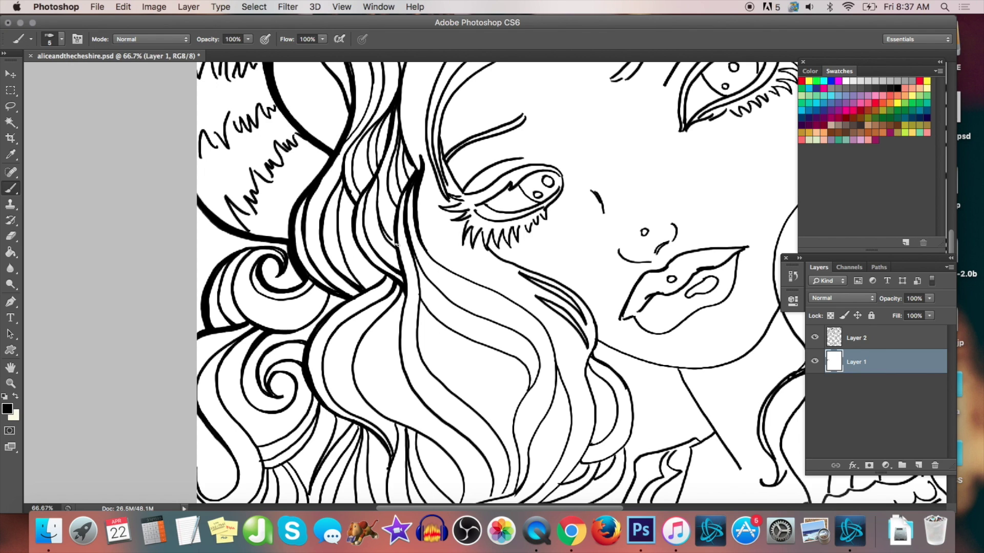
# Thicken the strand at the girl's outer eye corner with an 11 px brush and undo the stroke below the lashes
pyautogui.rightClick(492, 149)
pyautogui.click(505, 172)
pyautogui.moveTo(463, 193); pyautogui.dragTo(447, 157)
pyautogui.moveTo(488, 250); pyautogui.dragTo(547, 281)
pyautogui.click(121, 6)
pyautogui.click(146, 44)
# Thicken the curls and S-shaped strands running down along the picture's edge beside the girl's hair
pyautogui.click(11, 367)
pyautogui.moveTo(328, 358); pyautogui.dragTo(312, 250)
pyautogui.click(12, 188)
pyautogui.moveTo(248, 363); pyautogui.dragTo(307, 296)
pyautogui.moveTo(292, 339); pyautogui.dragTo(252, 361)
pyautogui.moveTo(200, 274)
pyautogui.mouseDown()
pyautogui.moveTo(238, 333)
pyautogui.moveTo(181, 395)
pyautogui.mouseUp()
pyautogui.moveTo(340, 314)
pyautogui.mouseDown()
pyautogui.moveTo(292, 389)
pyautogui.moveTo(283, 495)
pyautogui.mouseUp()
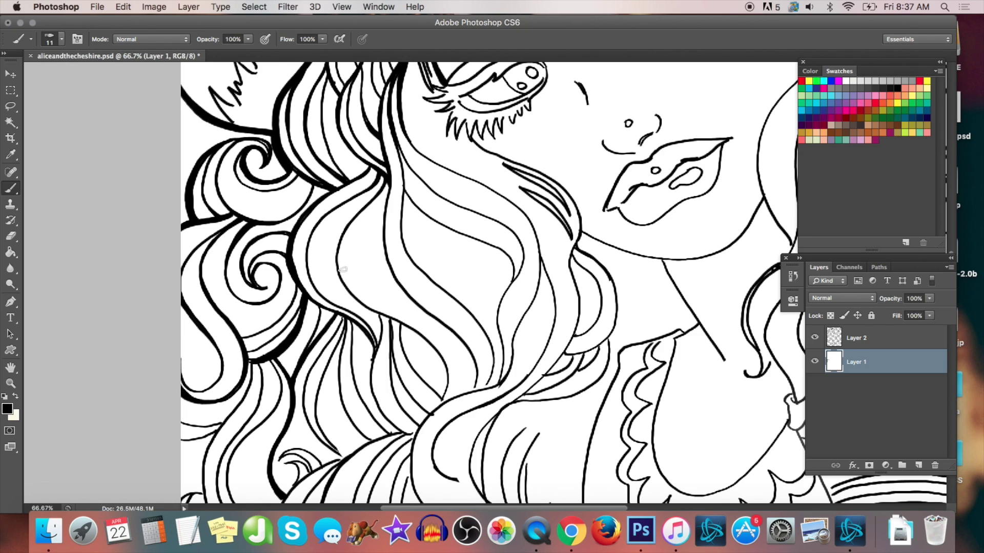
# Thicken the long wavy strands falling beside the girl's cheek down to her shoulder with the 11 px brush
pyautogui.moveTo(342, 269); pyautogui.dragTo(444, 394)
pyautogui.moveTo(367, 306); pyautogui.dragTo(404, 353)
pyautogui.moveTo(515, 369)
pyautogui.mouseDown()
pyautogui.moveTo(419, 435)
pyautogui.moveTo(410, 503)
pyautogui.mouseUp()
pyautogui.moveTo(405, 194)
pyautogui.mouseDown()
pyautogui.moveTo(515, 277)
pyautogui.moveTo(498, 385)
pyautogui.mouseUp()
pyautogui.moveTo(524, 241); pyautogui.dragTo(511, 296)
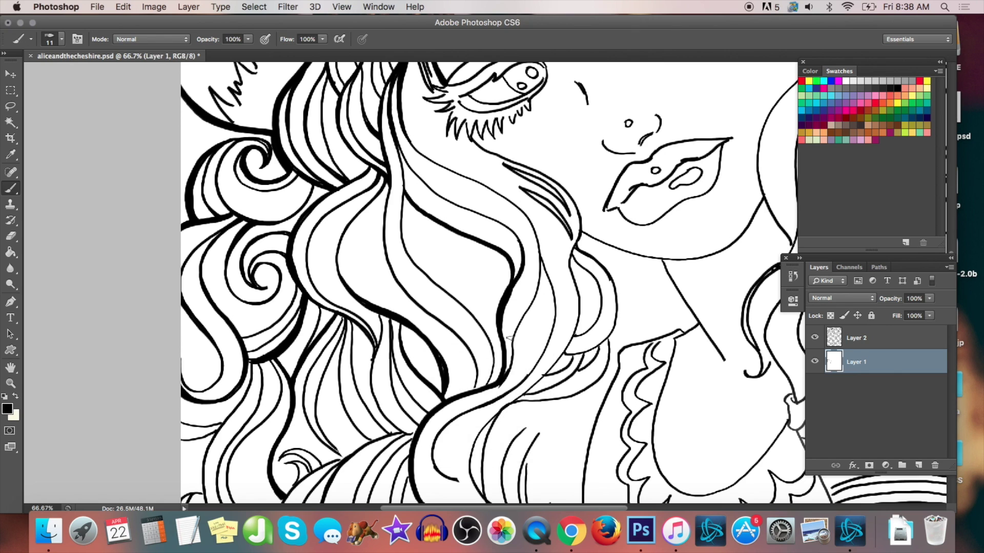
# Save the line-art document
pyautogui.click(11, 384)
pyautogui.click(650, 374)
pyautogui.click(650, 374)
pyautogui.click(11, 368)
pyautogui.moveTo(564, 320); pyautogui.dragTo(261, 310)
pyautogui.click(97, 7)
pyautogui.click(117, 138)
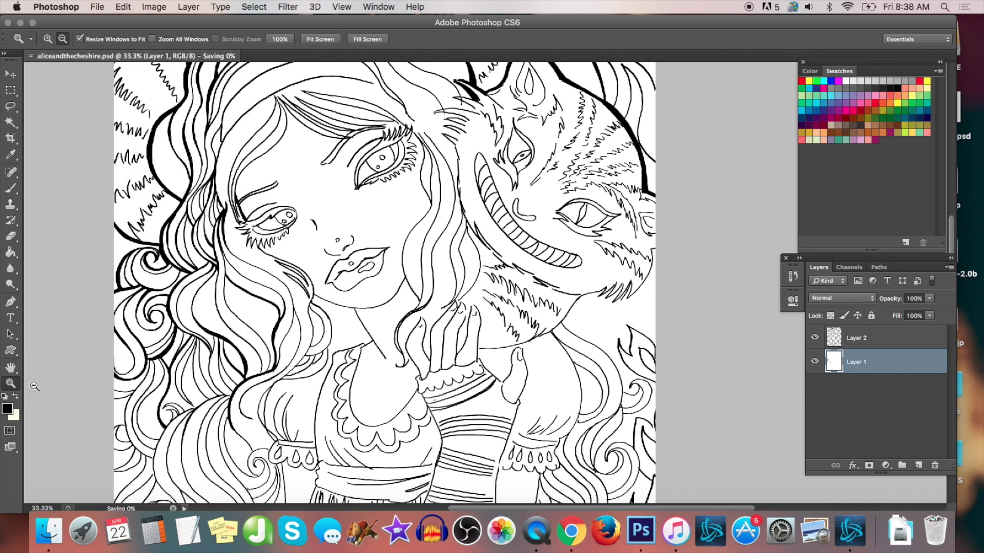
# Thicken the hairline that frames the girl's temple with a 7 px brush
pyautogui.click(355, 134)
pyautogui.press('b')
pyautogui.moveTo(152, 153)
pyautogui.mouseDown()
pyautogui.moveTo(145, 213)
pyautogui.moveTo(158, 249)
pyautogui.mouseUp()
pyautogui.moveTo(194, 102); pyautogui.dragTo(140, 197)
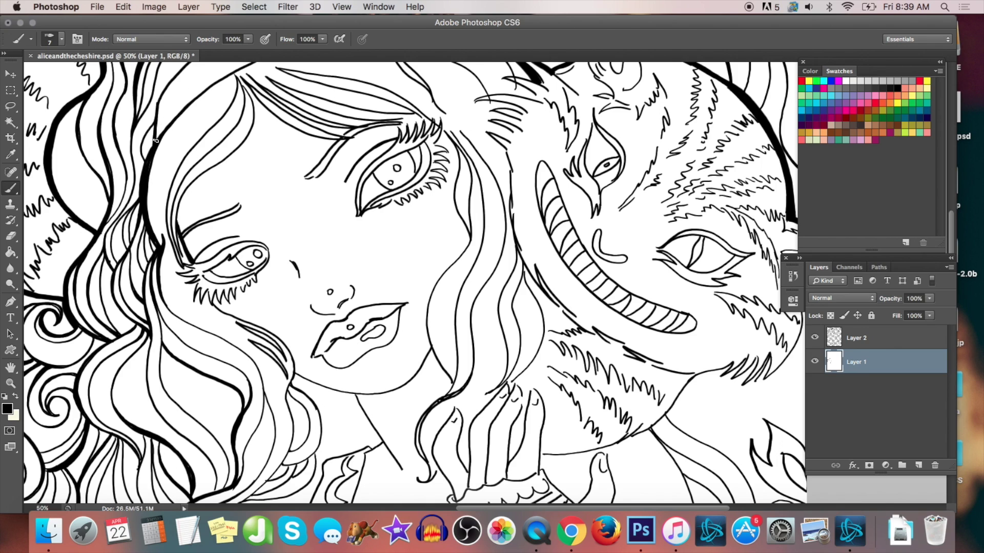
# Try to erase stray marks at the outer corner of the girl's eye
pyautogui.press('e')
pyautogui.rightClick(192, 239)
pyautogui.moveTo(269, 242); pyautogui.dragTo(273, 242)
pyautogui.moveTo(186, 260)
pyautogui.mouseDown()
pyautogui.moveTo(181, 268)
pyautogui.moveTo(191, 260)
pyautogui.mouseUp()
# Fill the white background of Layer 1 with cream and save the document
pyautogui.click(857, 338)
pyautogui.click(856, 363)
pyautogui.click(853, 338)
pyautogui.click(885, 364)
pyautogui.press('g')
pyautogui.press('x')
pyautogui.click(73, 264)
pyautogui.click(97, 7)
pyautogui.click(108, 139)
# Return to Layer 2 with black as the foreground colour and thicken the strands from the parting to the outer eye
pyautogui.click(856, 338)
pyautogui.click(814, 337)
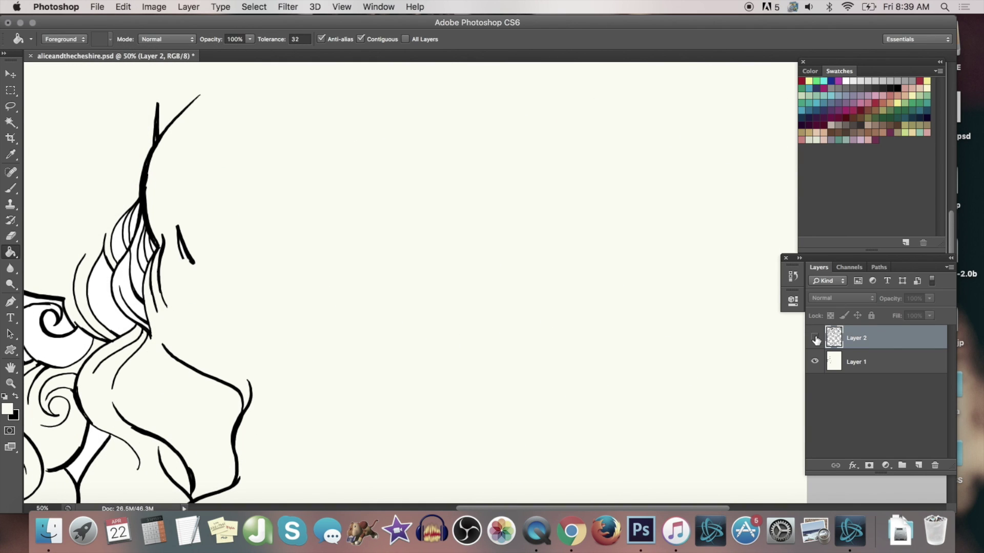
pyautogui.click(815, 339)
pyautogui.press('b')
pyautogui.click(123, 8)
pyautogui.click(134, 23)
pyautogui.click(16, 396)
pyautogui.moveTo(235, 76)
pyautogui.mouseDown()
pyautogui.moveTo(199, 144)
pyautogui.moveTo(179, 263)
pyautogui.mouseUp()
pyautogui.moveTo(234, 75)
pyautogui.mouseDown()
pyautogui.moveTo(218, 148)
pyautogui.moveTo(256, 119)
pyautogui.moveTo(189, 189)
pyautogui.moveTo(175, 222)
pyautogui.mouseUp()
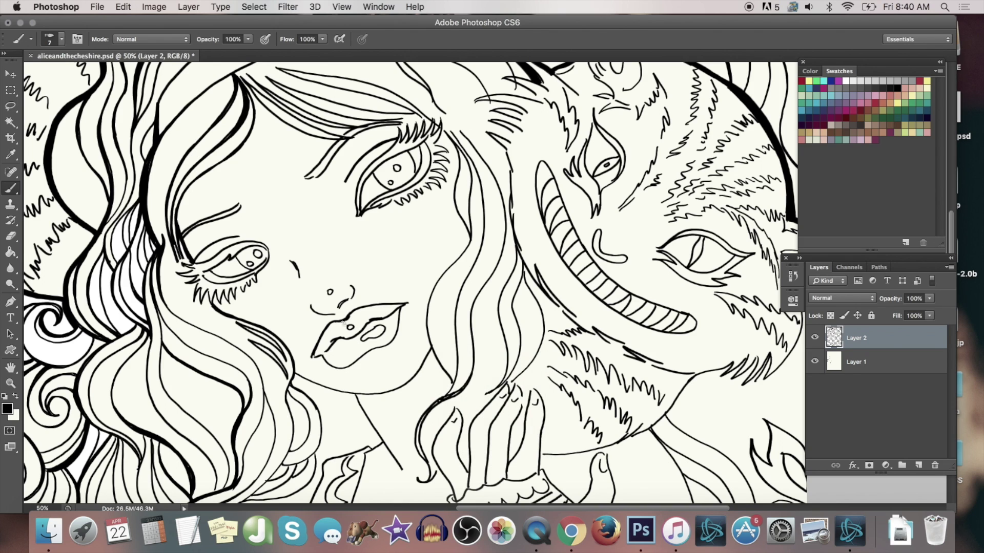
# Thicken the girl's lower lip, and her jawline and neck line with a 19 px brush
pyautogui.moveTo(401, 311); pyautogui.dragTo(373, 350)
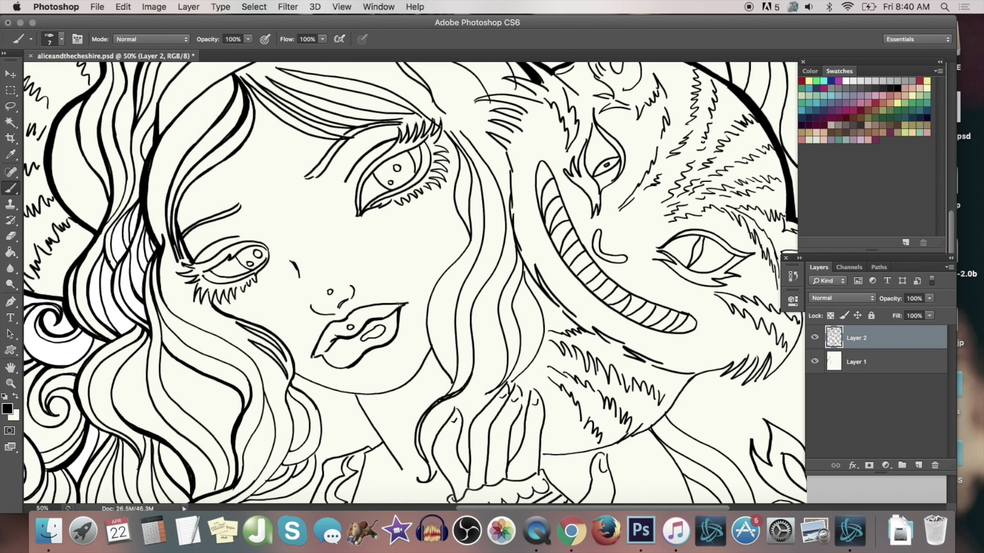
pyautogui.rightClick(445, 344)
pyautogui.write('19')
pyautogui.press('Return')
pyautogui.moveTo(393, 392); pyautogui.dragTo(433, 351)
pyautogui.moveTo(297, 376); pyautogui.dragTo(413, 381)
pyautogui.moveTo(400, 471); pyautogui.dragTo(352, 394)
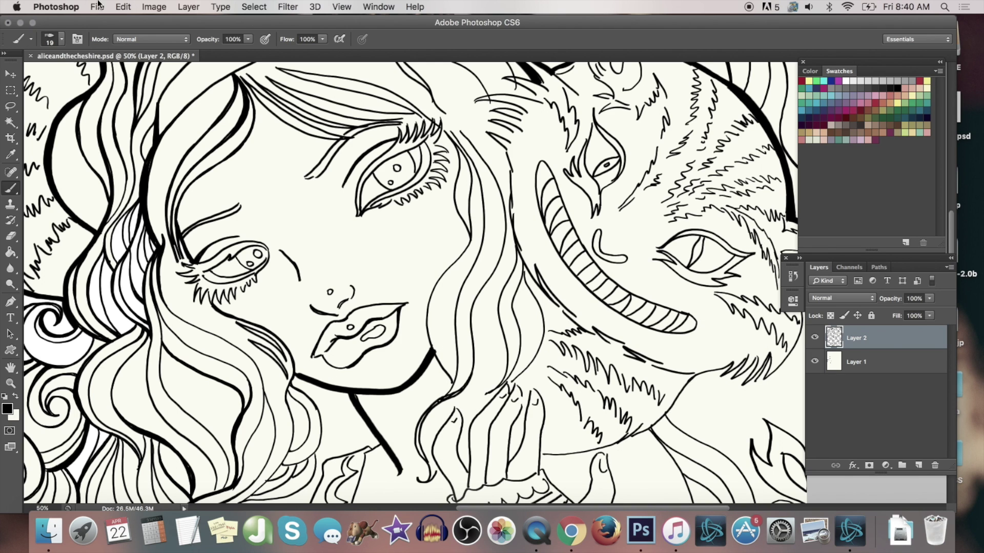
# Save the document and thicken the upper edge of the hair band from the crown to the temple at 9 px
pyautogui.click(96, 7)
pyautogui.click(127, 134)
pyautogui.click(11, 368)
pyautogui.moveTo(349, 249); pyautogui.dragTo(347, 403)
pyautogui.click(11, 189)
pyautogui.rightClick(345, 173)
pyautogui.write('9')
pyautogui.moveTo(344, 171); pyautogui.dragTo(157, 257)
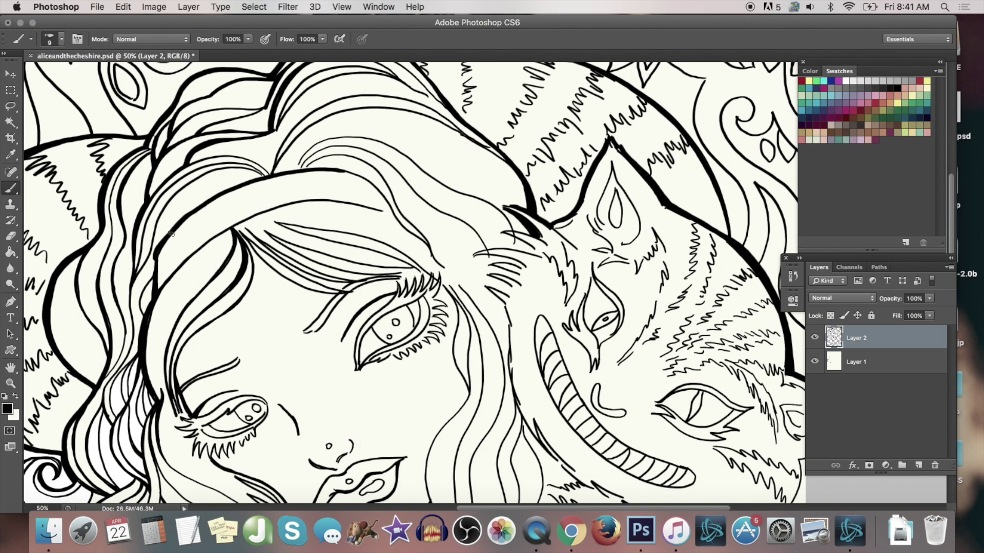
# Thicken the strands arching over the crown toward the cat's ear and save the document
pyautogui.moveTo(245, 155); pyautogui.dragTo(274, 175)
pyautogui.moveTo(411, 103); pyautogui.dragTo(272, 169)
pyautogui.moveTo(412, 99)
pyautogui.mouseDown()
pyautogui.moveTo(280, 150)
pyautogui.moveTo(371, 98)
pyautogui.moveTo(270, 168)
pyautogui.mouseUp()
pyautogui.moveTo(401, 151)
pyautogui.mouseDown()
pyautogui.moveTo(349, 140)
pyautogui.moveTo(293, 169)
pyautogui.mouseUp()
pyautogui.moveTo(405, 155)
pyautogui.mouseDown()
pyautogui.moveTo(324, 135)
pyautogui.moveTo(422, 169)
pyautogui.moveTo(515, 231)
pyautogui.mouseUp()
pyautogui.press('cmd+s')
# Thicken the strands of the bangs sweeping from the parting to the girl's upper lashes
pyautogui.moveTo(242, 225); pyautogui.dragTo(255, 237)
pyautogui.moveTo(265, 232)
pyautogui.mouseDown()
pyautogui.moveTo(300, 256)
pyautogui.moveTo(297, 247)
pyautogui.moveTo(401, 276)
pyautogui.mouseUp()
pyautogui.moveTo(297, 246); pyautogui.dragTo(416, 268)
pyautogui.moveTo(279, 239); pyautogui.dragTo(333, 257)
pyautogui.moveTo(268, 218); pyautogui.dragTo(431, 274)
# Thicken the lower edge of the hair band above the bangs with a 10 px brush, redoing the first stroke
pyautogui.rightClick(402, 191)
pyautogui.moveTo(158, 289)
pyautogui.mouseDown()
pyautogui.moveTo(194, 251)
pyautogui.moveTo(394, 219)
pyautogui.mouseUp()
pyautogui.click(123, 7)
pyautogui.click(146, 21)
pyautogui.moveTo(196, 251); pyautogui.dragTo(373, 208)
pyautogui.moveTo(201, 246); pyautogui.dragTo(158, 289)
# Thicken the looping strands that sweep from above the hair band down past the girl's eye
pyautogui.moveTo(300, 171)
pyautogui.mouseDown()
pyautogui.moveTo(401, 222)
pyautogui.moveTo(474, 296)
pyautogui.mouseUp()
pyautogui.moveTo(369, 164); pyautogui.dragTo(329, 160)
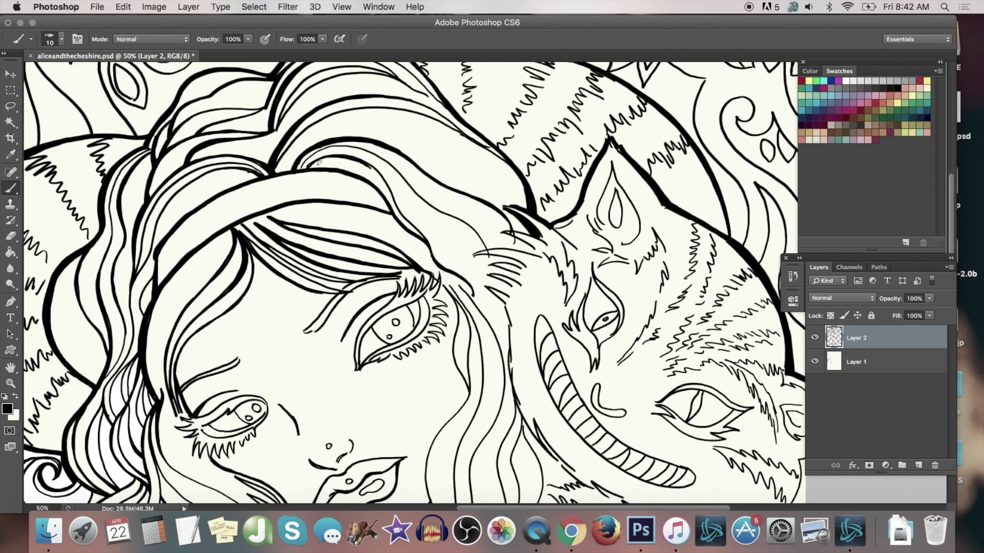
pyautogui.moveTo(387, 183); pyautogui.dragTo(421, 232)
# Thicken the hair edge running down beside the cat's grin and the tufts above it
pyautogui.moveTo(477, 283); pyautogui.dragTo(531, 429)
pyautogui.moveTo(473, 281)
pyautogui.mouseDown()
pyautogui.moveTo(510, 318)
pyautogui.moveTo(513, 399)
pyautogui.mouseUp()
pyautogui.moveTo(472, 281); pyautogui.dragTo(505, 291)
pyautogui.moveTo(474, 255); pyautogui.dragTo(509, 263)
pyautogui.moveTo(475, 255); pyautogui.dragTo(533, 251)
# Thicken the lower outline of the cat's striped body and the fur tips along its cheek with a 15 px brush
pyautogui.doubleClick(10, 383)
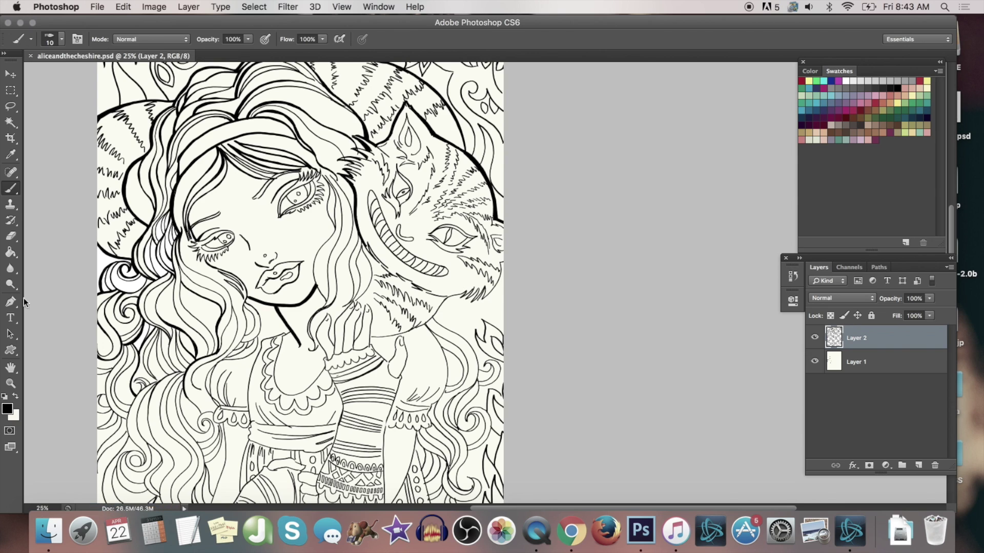
pyautogui.press(']')
pyautogui.press('super+equal')
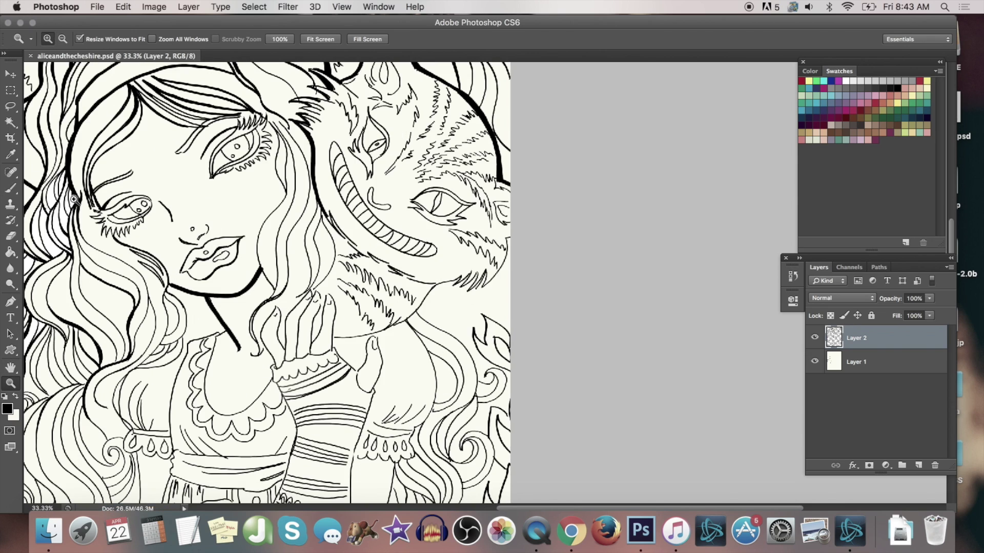
pyautogui.moveTo(435, 290); pyautogui.dragTo(339, 333)
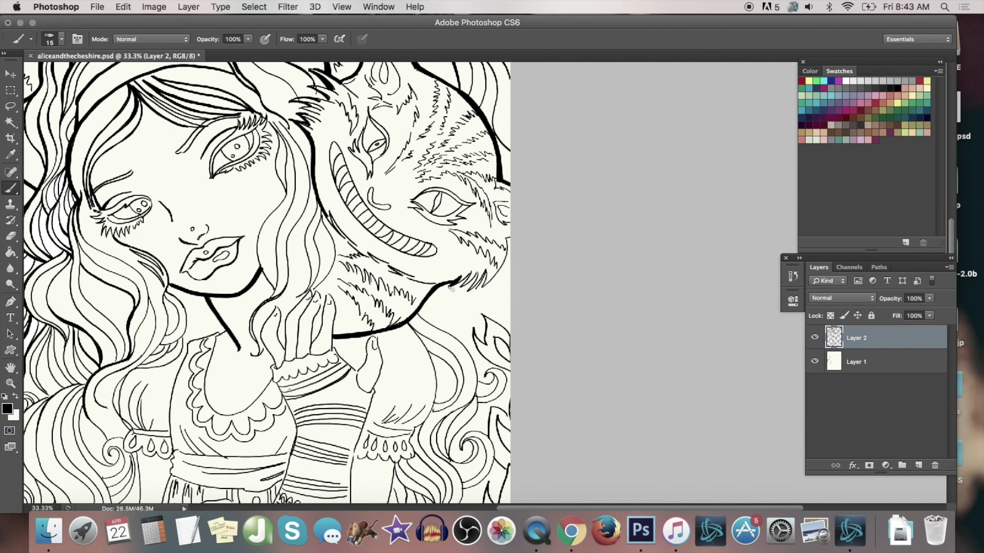
pyautogui.moveTo(476, 293); pyautogui.dragTo(508, 238)
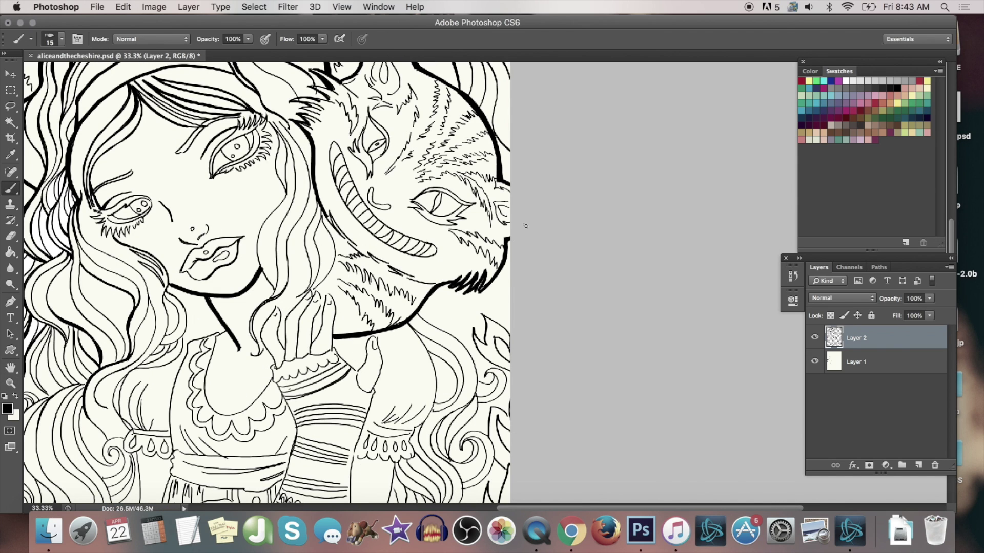
pyautogui.moveTo(416, 426)
pyautogui.mouseDown()
pyautogui.moveTo(431, 345)
pyautogui.moveTo(436, 383)
pyautogui.mouseUp()
pyautogui.click(123, 7)
pyautogui.click(134, 44)
# Thicken the outlines of the puffed sleeve below the cat, its scalloped cuff and the bent elbow with a 19 px brush
pyautogui.rightClick(453, 328)
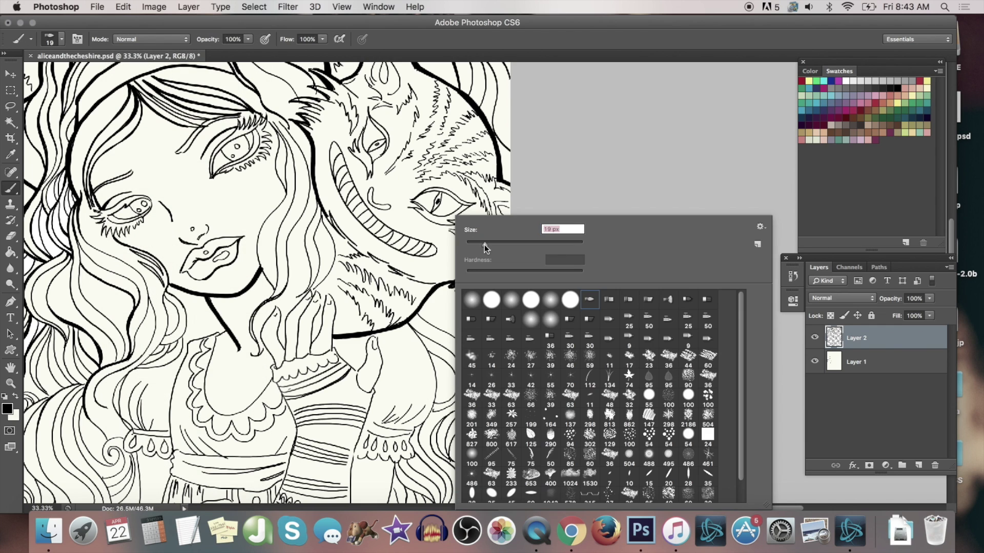
pyautogui.moveTo(483, 246); pyautogui.dragTo(485, 246)
pyautogui.moveTo(408, 322); pyautogui.dragTo(416, 426)
pyautogui.moveTo(438, 382)
pyautogui.mouseDown()
pyautogui.moveTo(416, 448)
pyautogui.moveTo(357, 457)
pyautogui.mouseUp()
pyautogui.moveTo(375, 388)
pyautogui.mouseDown()
pyautogui.moveTo(350, 498)
pyautogui.moveTo(364, 283)
pyautogui.moveTo(360, 375)
pyautogui.moveTo(273, 364)
pyautogui.moveTo(275, 353)
pyautogui.mouseUp()
pyautogui.moveTo(408, 269)
pyautogui.mouseDown()
pyautogui.moveTo(379, 360)
pyautogui.moveTo(358, 388)
pyautogui.mouseUp()
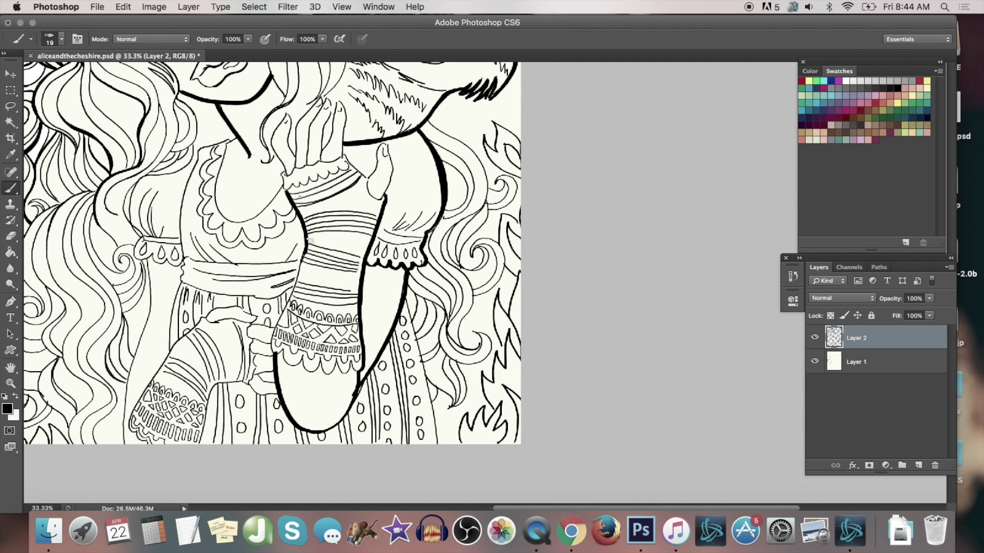
# Thicken the inner edge of the raised forearm's striped glove and the outlines of the raised hand's fingers
pyautogui.moveTo(309, 237); pyautogui.dragTo(273, 354)
pyautogui.moveTo(268, 145); pyautogui.dragTo(287, 194)
pyautogui.moveTo(385, 198)
pyautogui.mouseDown()
pyautogui.moveTo(388, 147)
pyautogui.moveTo(324, 150)
pyautogui.mouseUp()
pyautogui.moveTo(325, 92)
pyautogui.mouseDown()
pyautogui.moveTo(326, 145)
pyautogui.moveTo(279, 148)
pyautogui.mouseUp()
# Thicken the skirt edge below the bent elbow and the curling hair strands beside the sleeve and skirt
pyautogui.moveTo(407, 296)
pyautogui.mouseDown()
pyautogui.moveTo(435, 443)
pyautogui.moveTo(432, 428)
pyautogui.mouseUp()
pyautogui.moveTo(488, 203); pyautogui.dragTo(428, 118)
pyautogui.moveTo(487, 169)
pyautogui.mouseDown()
pyautogui.moveTo(451, 302)
pyautogui.moveTo(479, 348)
pyautogui.mouseUp()
pyautogui.moveTo(504, 238)
pyautogui.mouseDown()
pyautogui.moveTo(509, 267)
pyautogui.moveTo(493, 290)
pyautogui.mouseUp()
pyautogui.moveTo(492, 211); pyautogui.dragTo(468, 239)
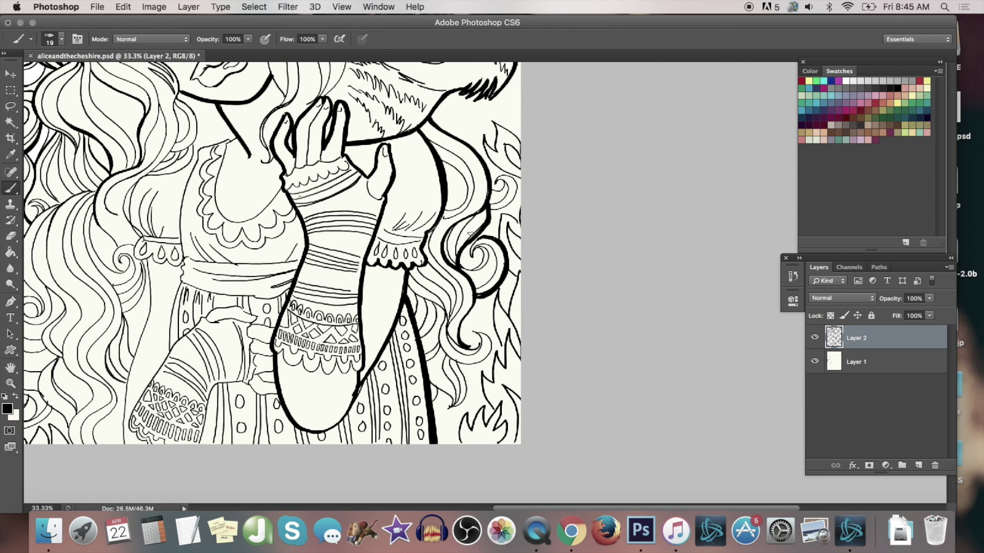
pyautogui.moveTo(492, 333); pyautogui.dragTo(445, 363)
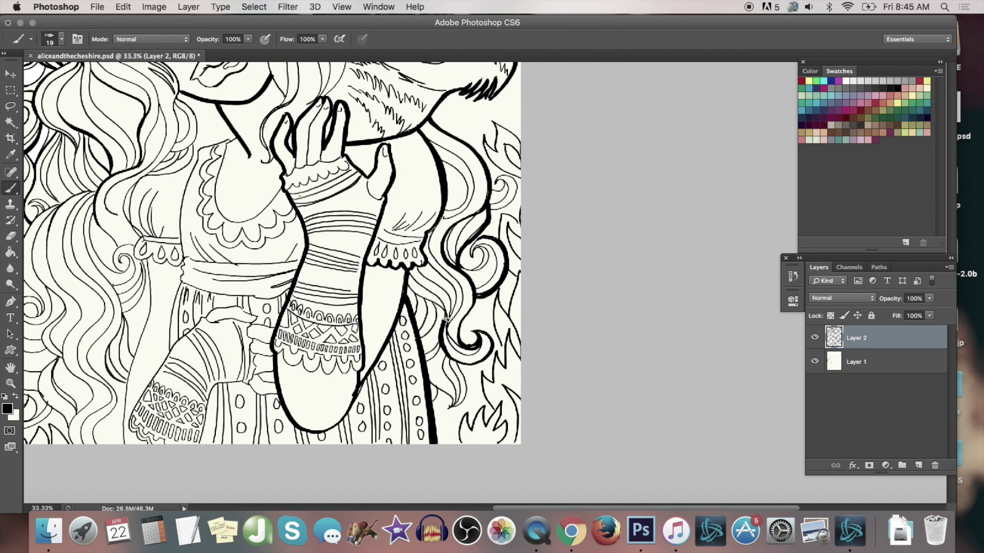
pyautogui.moveTo(446, 310)
pyautogui.mouseDown()
pyautogui.moveTo(461, 405)
pyautogui.moveTo(433, 407)
pyautogui.mouseUp()
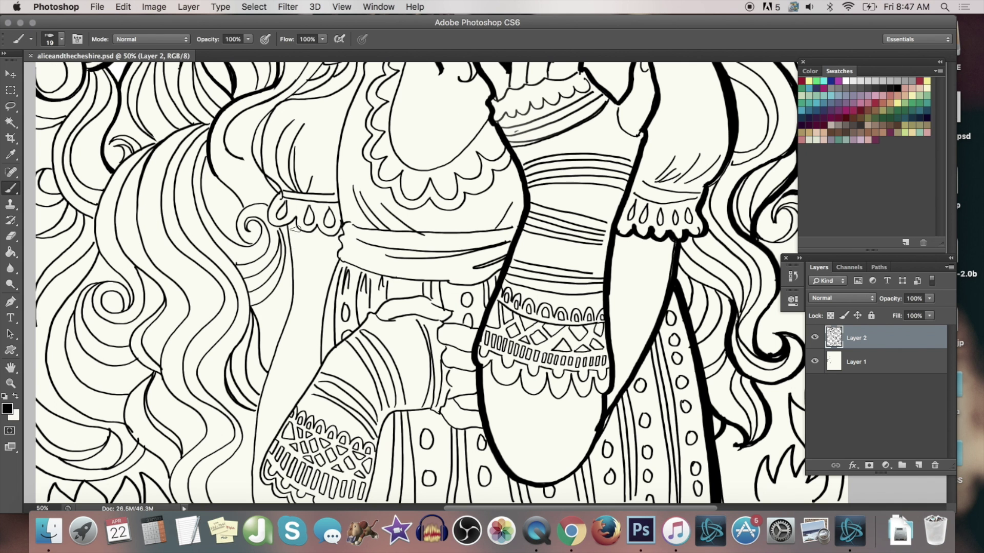
# Thicken the outer outline of the lowered arm from its cuff to the canvas edge, and reduce the brush to 9 px
pyautogui.moveTo(287, 227); pyautogui.dragTo(254, 507)
pyautogui.press('space')
pyautogui.moveTo(474, 334)
pyautogui.mouseDown()
pyautogui.moveTo(457, 285)
pyautogui.moveTo(307, 192)
pyautogui.mouseUp()
pyautogui.click(10, 188)
pyautogui.rightClick(309, 131)
pyautogui.click(291, 90)
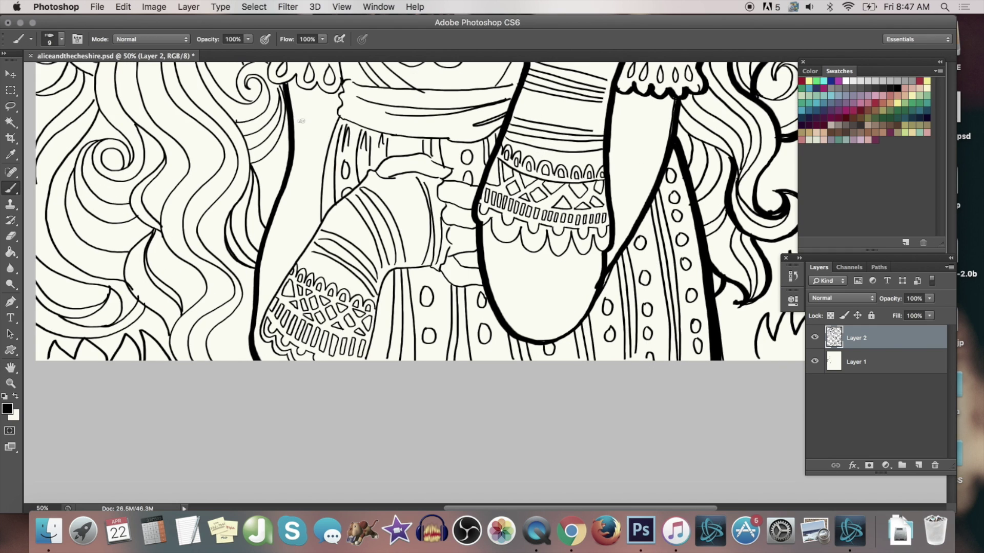
# Save the document and zoom out to check the drawing
pyautogui.click(96, 7)
pyautogui.click(105, 145)
pyautogui.click(11, 383)
pyautogui.click(63, 39)
pyautogui.doubleClick(409, 254)
pyautogui.click(335, 40)
pyautogui.click(48, 39)
pyautogui.click(521, 442)
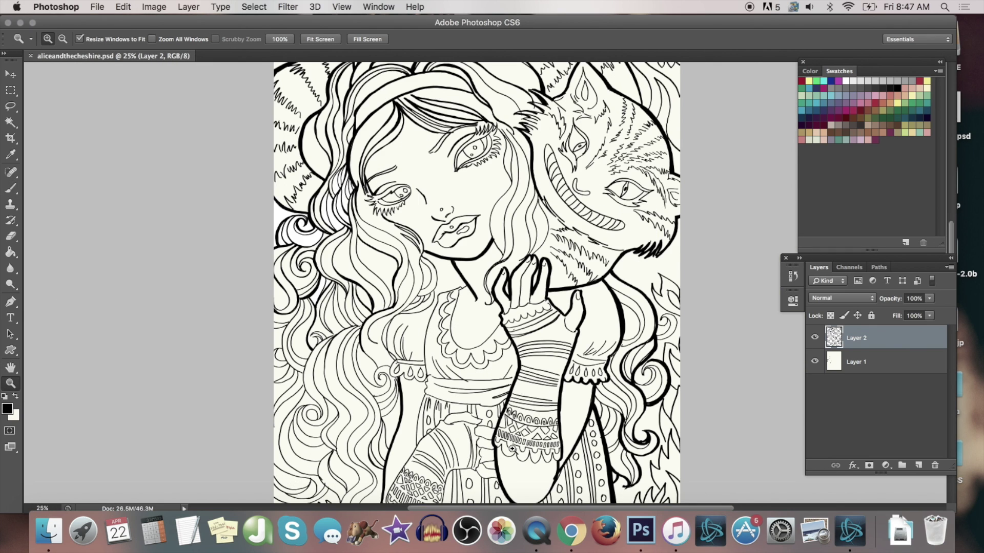
# Thicken the outer edge of the lowered arm's puffed sleeve and its scalloped cuff
pyautogui.click(513, 449)
pyautogui.click(513, 449)
pyautogui.click(10, 188)
pyautogui.moveTo(296, 296)
pyautogui.mouseDown()
pyautogui.moveTo(273, 302)
pyautogui.moveTo(279, 270)
pyautogui.mouseUp()
pyautogui.moveTo(281, 179)
pyautogui.mouseDown()
pyautogui.moveTo(264, 199)
pyautogui.moveTo(277, 269)
pyautogui.mouseUp()
pyautogui.moveTo(296, 298); pyautogui.dragTo(339, 336)
# Thicken the dress side below the waist and the outline of the lower striped glove with a 15 px brush
pyautogui.rightClick(353, 302)
pyautogui.click(415, 328)
pyautogui.moveTo(339, 337); pyautogui.dragTo(318, 444)
pyautogui.click(11, 368)
pyautogui.moveTo(389, 389)
pyautogui.mouseDown()
pyautogui.moveTo(403, 201)
pyautogui.moveTo(285, 328)
pyautogui.moveTo(303, 386)
pyautogui.mouseUp()
pyautogui.click(10, 189)
pyautogui.moveTo(493, 219); pyautogui.dragTo(460, 213)
pyautogui.moveTo(467, 201)
pyautogui.mouseDown()
pyautogui.moveTo(410, 189)
pyautogui.moveTo(385, 203)
pyautogui.mouseUp()
pyautogui.moveTo(454, 302)
pyautogui.mouseDown()
pyautogui.moveTo(418, 300)
pyautogui.moveTo(381, 391)
pyautogui.mouseUp()
# Thicken the outlines of the lower hand's fingers where they grip the other arm
pyautogui.moveTo(446, 300); pyautogui.dragTo(496, 316)
pyautogui.moveTo(468, 287); pyautogui.dragTo(492, 301)
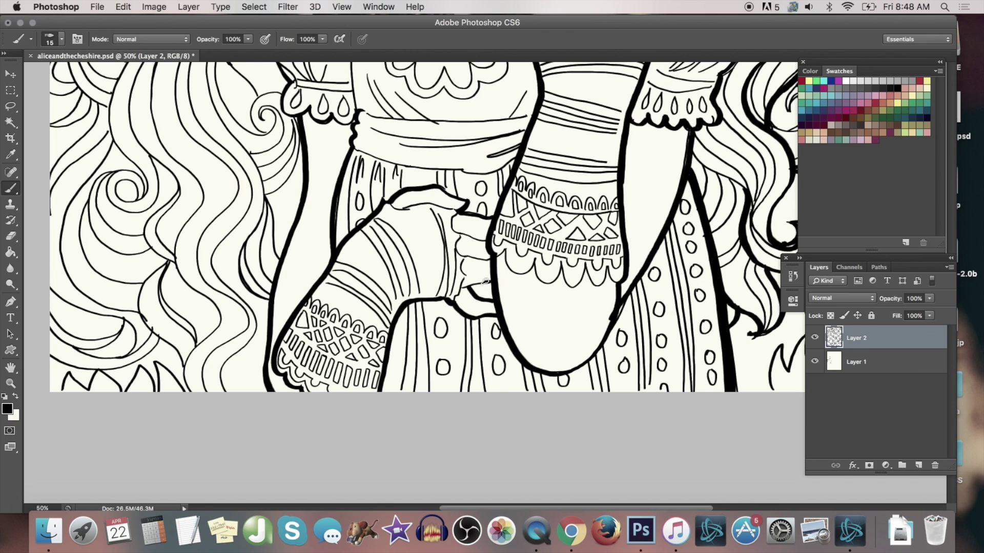
pyautogui.moveTo(468, 261); pyautogui.dragTo(493, 258)
# Thicken the long wavy strands and the spiral curl in the lower-left hair with a 10 px brush
pyautogui.rightClick(194, 256)
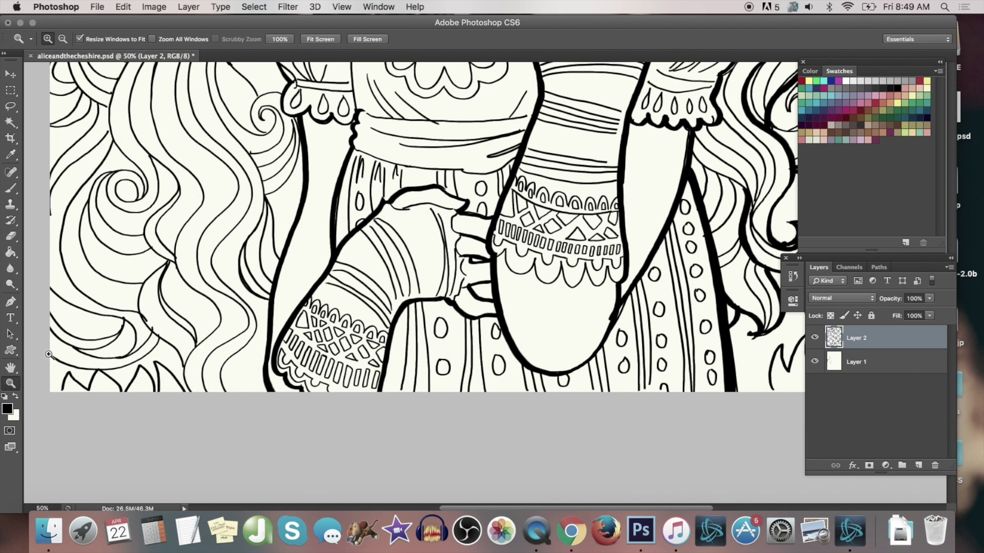
pyautogui.keyDown('super'); pyautogui.click(146, 325); pyautogui.keyUp('super')
pyautogui.moveTo(118, 246); pyautogui.dragTo(156, 401)
pyautogui.moveTo(263, 64)
pyautogui.mouseDown()
pyautogui.moveTo(176, 138)
pyautogui.moveTo(226, 300)
pyautogui.mouseUp()
pyautogui.moveTo(219, 88)
pyautogui.mouseDown()
pyautogui.moveTo(143, 163)
pyautogui.moveTo(180, 312)
pyautogui.moveTo(154, 285)
pyautogui.moveTo(164, 286)
pyautogui.mouseUp()
pyautogui.moveTo(142, 240)
pyautogui.mouseDown()
pyautogui.moveTo(73, 340)
pyautogui.moveTo(81, 411)
pyautogui.mouseUp()
pyautogui.moveTo(134, 222)
pyautogui.mouseDown()
pyautogui.moveTo(80, 276)
pyautogui.moveTo(57, 349)
pyautogui.mouseUp()
pyautogui.moveTo(120, 185); pyautogui.dragTo(57, 276)
# Thicken the curl and strands beside the lowered arm's cuff and the bodice's side edge, and save the document
pyautogui.moveTo(369, 171); pyautogui.dragTo(324, 248)
pyautogui.moveTo(288, 187); pyautogui.dragTo(285, 108)
pyautogui.moveTo(310, 75); pyautogui.dragTo(353, 114)
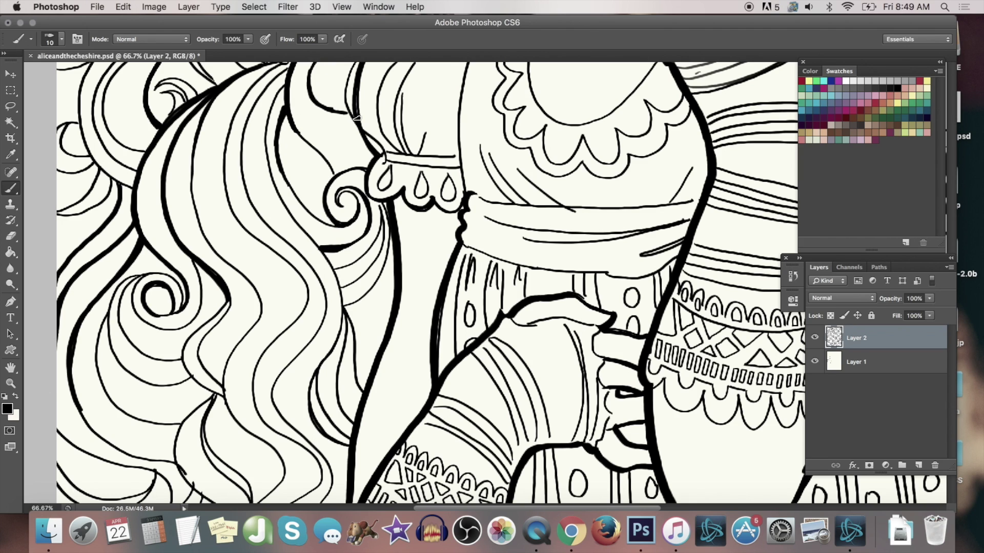
pyautogui.moveTo(287, 82)
pyautogui.mouseDown()
pyautogui.moveTo(318, 248)
pyautogui.moveTo(256, 211)
pyautogui.moveTo(312, 267)
pyautogui.mouseUp()
pyautogui.moveTo(390, 237)
pyautogui.mouseDown()
pyautogui.moveTo(380, 281)
pyautogui.moveTo(345, 310)
pyautogui.mouseUp()
pyautogui.moveTo(468, 65)
pyautogui.mouseDown()
pyautogui.moveTo(458, 134)
pyautogui.moveTo(467, 192)
pyautogui.mouseUp()
pyautogui.click(97, 7)
pyautogui.click(118, 134)
# Thicken the inner strands around the spiral curl and the long waves beside it with a 7 px brush, and save
pyautogui.rightClick(180, 212)
pyautogui.click(160, 285)
pyautogui.moveTo(202, 234)
pyautogui.mouseDown()
pyautogui.moveTo(140, 277)
pyautogui.moveTo(183, 362)
pyautogui.mouseUp()
pyautogui.moveTo(132, 345); pyautogui.dragTo(184, 358)
pyautogui.moveTo(230, 302)
pyautogui.mouseDown()
pyautogui.moveTo(217, 395)
pyautogui.moveTo(200, 387)
pyautogui.mouseUp()
pyautogui.moveTo(263, 308); pyautogui.dragTo(284, 477)
pyautogui.moveTo(240, 341); pyautogui.dragTo(282, 494)
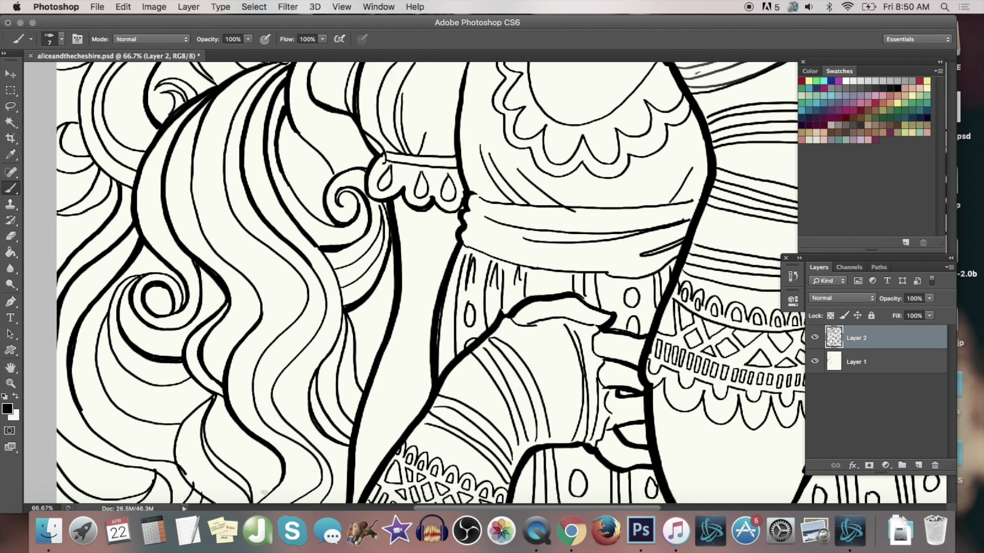
pyautogui.hotkey('ctrl', 's')
# Thicken the strands running down beside the lowered arm and the lower-left hair waves, redoing the first stroke
pyautogui.moveTo(310, 245); pyautogui.dragTo(342, 317)
pyautogui.click(127, 7)
pyautogui.click(134, 19)
pyautogui.moveTo(306, 238)
pyautogui.mouseDown()
pyautogui.moveTo(340, 335)
pyautogui.moveTo(331, 365)
pyautogui.mouseUp()
pyautogui.moveTo(350, 314); pyautogui.dragTo(368, 387)
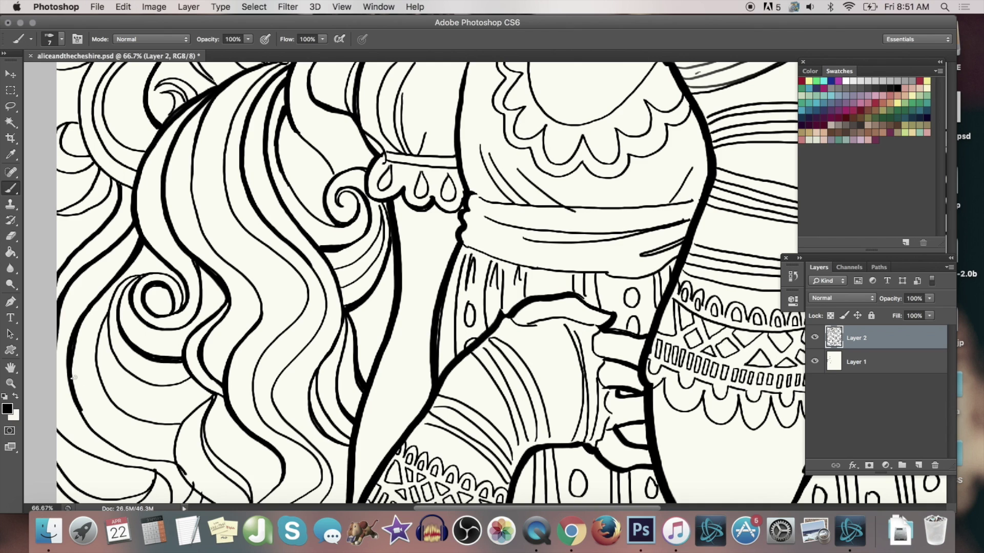
pyautogui.moveTo(72, 364); pyautogui.dragTo(174, 462)
pyautogui.moveTo(213, 393)
pyautogui.mouseDown()
pyautogui.moveTo(178, 451)
pyautogui.moveTo(218, 502)
pyautogui.moveTo(256, 488)
pyautogui.mouseUp()
pyautogui.moveTo(211, 450); pyautogui.dragTo(254, 503)
# Thicken the hair strands sweeping along the lower-left edge of the drawing with a 12 px brush
pyautogui.rightClick(68, 346)
pyautogui.write('12')
pyautogui.moveTo(57, 435)
pyautogui.mouseDown()
pyautogui.moveTo(102, 460)
pyautogui.moveTo(151, 469)
pyautogui.mouseUp()
pyautogui.rightClick(120, 414)
pyautogui.moveTo(151, 468); pyautogui.dragTo(171, 488)
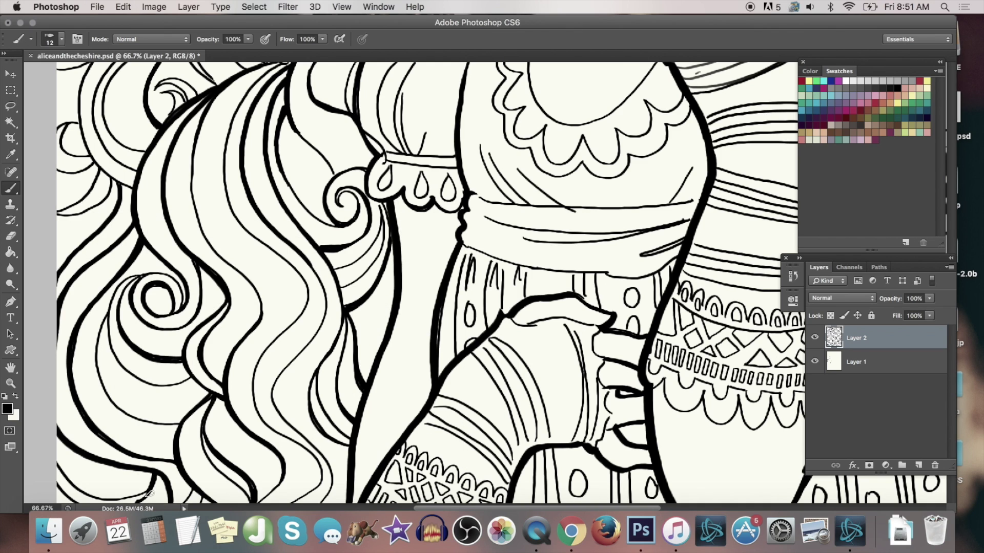
# Fit the whole drawing on screen and save the document
pyautogui.press('z')
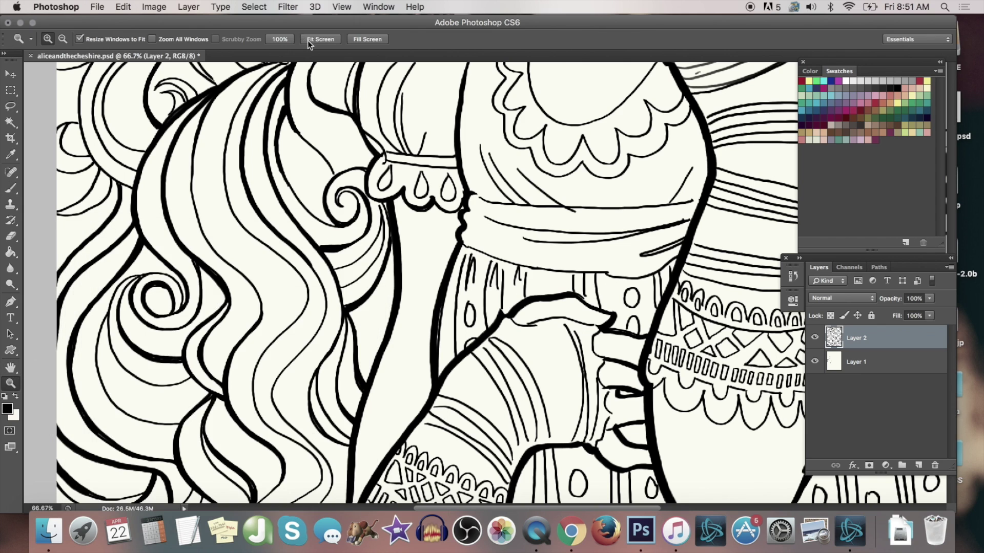
pyautogui.click(310, 40)
pyautogui.click(98, 7)
pyautogui.click(144, 139)
# Thicken the wavy strands falling below the girl's eye beside her cheek with a 5 px brush
pyautogui.click(634, 318)
pyautogui.click(635, 319)
pyautogui.click(635, 319)
pyautogui.press('h')
pyautogui.moveTo(272, 264); pyautogui.dragTo(494, 342)
pyautogui.press('b')
pyautogui.moveTo(249, 233)
pyautogui.mouseDown()
pyautogui.moveTo(343, 307)
pyautogui.moveTo(316, 310)
pyautogui.moveTo(337, 333)
pyautogui.mouseUp()
pyautogui.moveTo(252, 267); pyautogui.dragTo(322, 311)
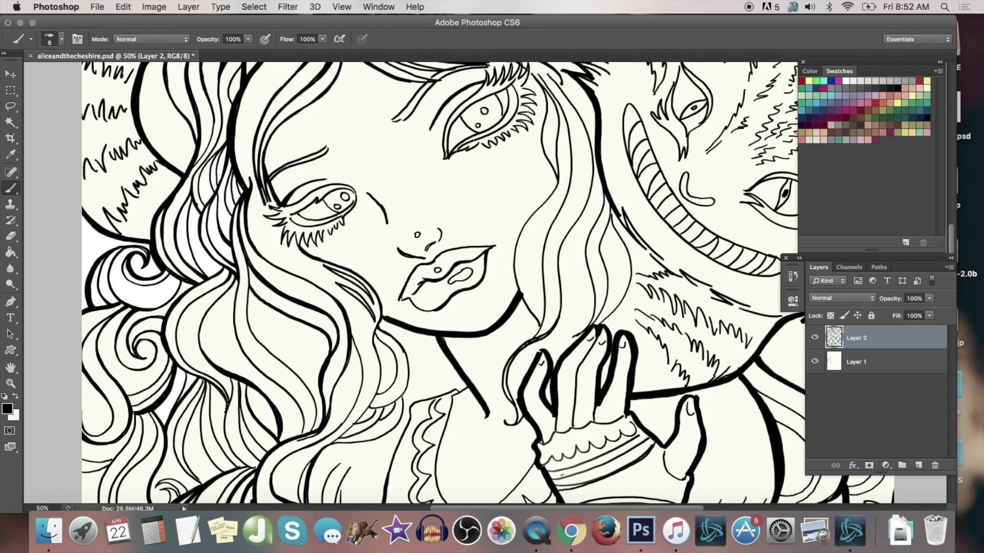
pyautogui.moveTo(245, 297); pyautogui.dragTo(283, 371)
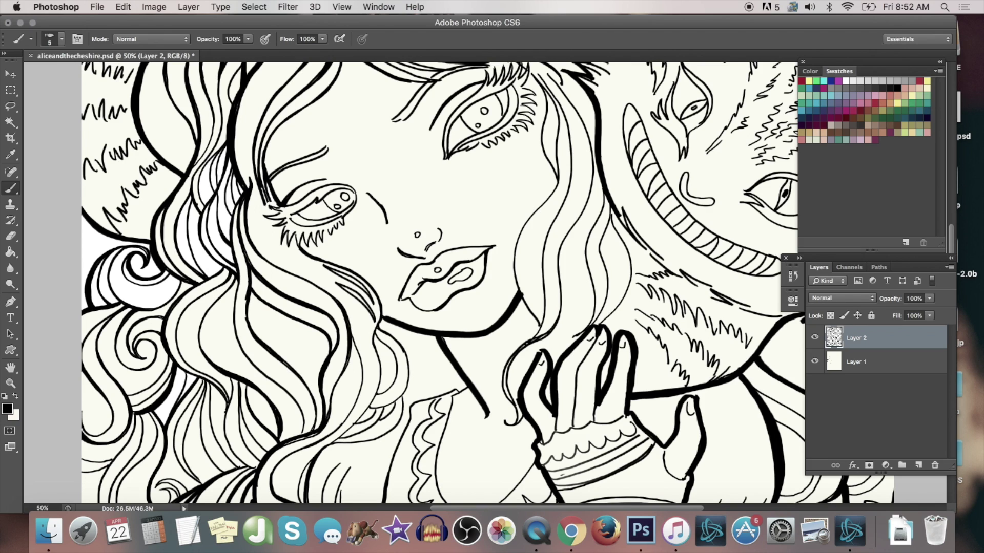
pyautogui.moveTo(237, 290); pyautogui.dragTo(269, 383)
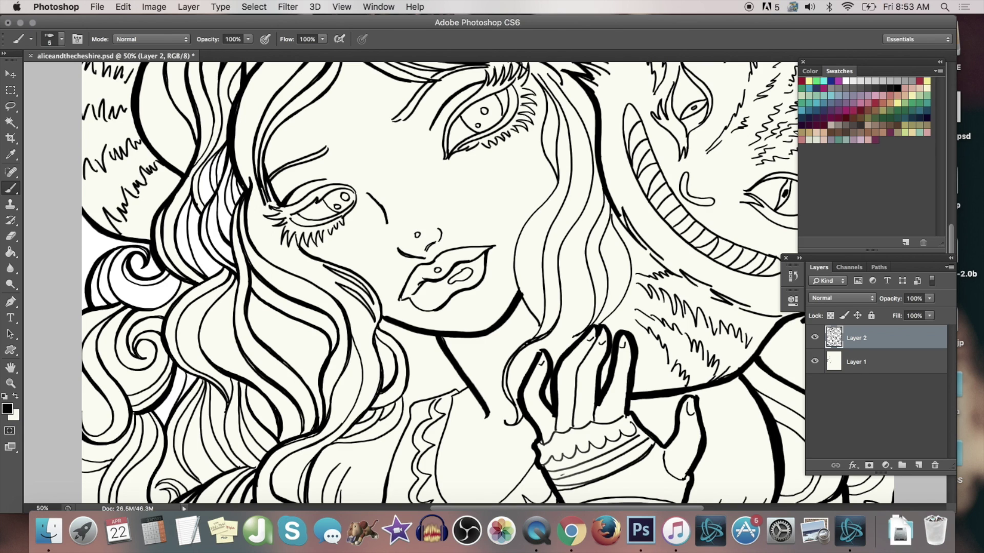
# Thicken the shoulder line and the upper neckline edge of the dress with a 12 px brush
pyautogui.rightClick(483, 314)
pyautogui.write('12')
pyautogui.press('Return')
pyautogui.moveTo(462, 389); pyautogui.dragTo(406, 408)
pyautogui.moveTo(467, 388); pyautogui.dragTo(440, 451)
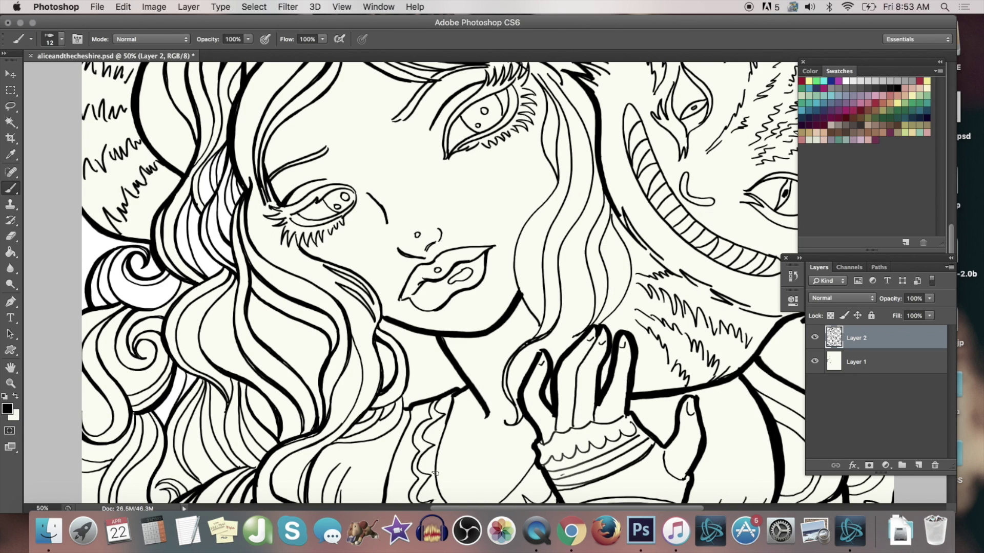
# Thicken the wavy strands falling between the girl's cheek and the cat's grin
pyautogui.moveTo(558, 183); pyautogui.dragTo(542, 324)
pyautogui.moveTo(514, 247); pyautogui.dragTo(542, 333)
pyautogui.moveTo(547, 244); pyautogui.dragTo(545, 338)
pyautogui.moveTo(549, 227); pyautogui.dragTo(549, 336)
pyautogui.moveTo(566, 192); pyautogui.dragTo(547, 262)
pyautogui.moveTo(595, 155); pyautogui.dragTo(557, 309)
pyautogui.moveTo(599, 174)
pyautogui.mouseDown()
pyautogui.moveTo(567, 233)
pyautogui.moveTo(549, 336)
pyautogui.mouseUp()
# Thicken the upper strands beside the girl's lashes and the strands near the cat's cheek, stepping back the last stroke
pyautogui.moveTo(533, 75); pyautogui.dragTo(559, 179)
pyautogui.moveTo(547, 95); pyautogui.dragTo(558, 179)
pyautogui.moveTo(533, 74); pyautogui.dragTo(571, 171)
pyautogui.moveTo(620, 215)
pyautogui.mouseDown()
pyautogui.moveTo(669, 271)
pyautogui.moveTo(635, 243)
pyautogui.mouseUp()
pyautogui.moveTo(607, 194); pyautogui.dragTo(606, 302)
pyautogui.click(123, 6)
pyautogui.click(158, 44)
# Thicken the outer strands of the lock nearest the cat down to the raised fingertips with a 7 px brush
pyautogui.rightClick(666, 231)
pyautogui.moveTo(685, 245); pyautogui.dragTo(683, 245)
pyautogui.moveTo(612, 210); pyautogui.dragTo(595, 324)
pyautogui.moveTo(608, 182)
pyautogui.mouseDown()
pyautogui.moveTo(590, 280)
pyautogui.moveTo(592, 324)
pyautogui.moveTo(550, 357)
pyautogui.mouseUp()
pyautogui.moveTo(589, 280); pyautogui.dragTo(555, 348)
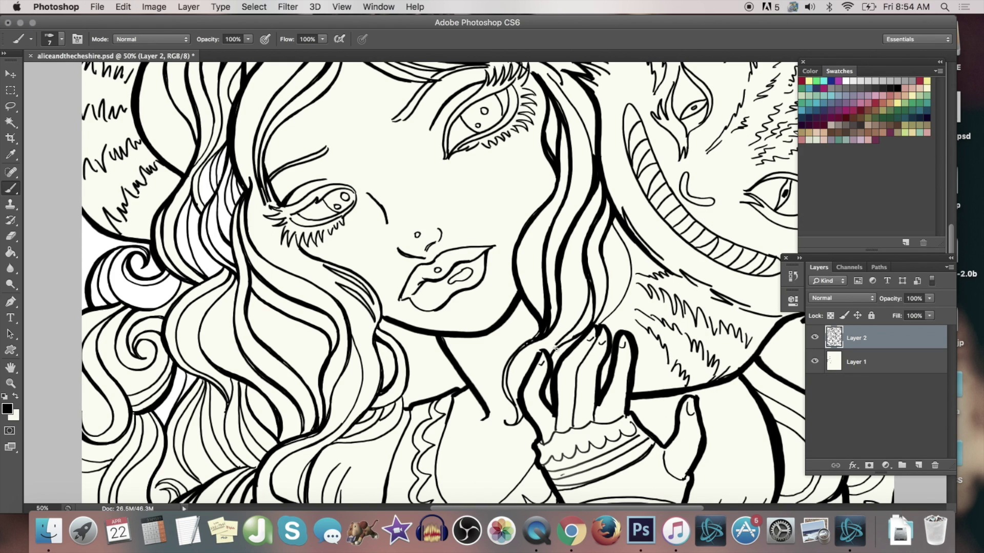
pyautogui.moveTo(610, 224); pyautogui.dragTo(597, 326)
pyautogui.moveTo(633, 259); pyautogui.dragTo(597, 325)
pyautogui.moveTo(631, 256); pyautogui.dragTo(612, 309)
# Thicken the cat's chin line below its grin with a slightly larger brush, and save the document
pyautogui.rightClick(679, 263)
pyautogui.moveTo(683, 245); pyautogui.dragTo(687, 245)
pyautogui.moveTo(690, 278); pyautogui.dragTo(770, 317)
pyautogui.moveTo(670, 269); pyautogui.dragTo(711, 297)
pyautogui.click(98, 8)
pyautogui.click(140, 137)
# Thicken a short strand above the lowered arm's shoulder and a long strand in the hair behind it with a 7 px brush
pyautogui.rightClick(369, 354)
pyautogui.moveTo(379, 245); pyautogui.dragTo(375, 245)
pyautogui.moveTo(360, 390); pyautogui.dragTo(362, 368)
pyautogui.click(11, 368)
pyautogui.moveTo(487, 389); pyautogui.dragTo(503, 155)
pyautogui.click(10, 383)
pyautogui.click(325, 165)
pyautogui.click(11, 189)
pyautogui.moveTo(221, 137); pyautogui.dragTo(237, 251)
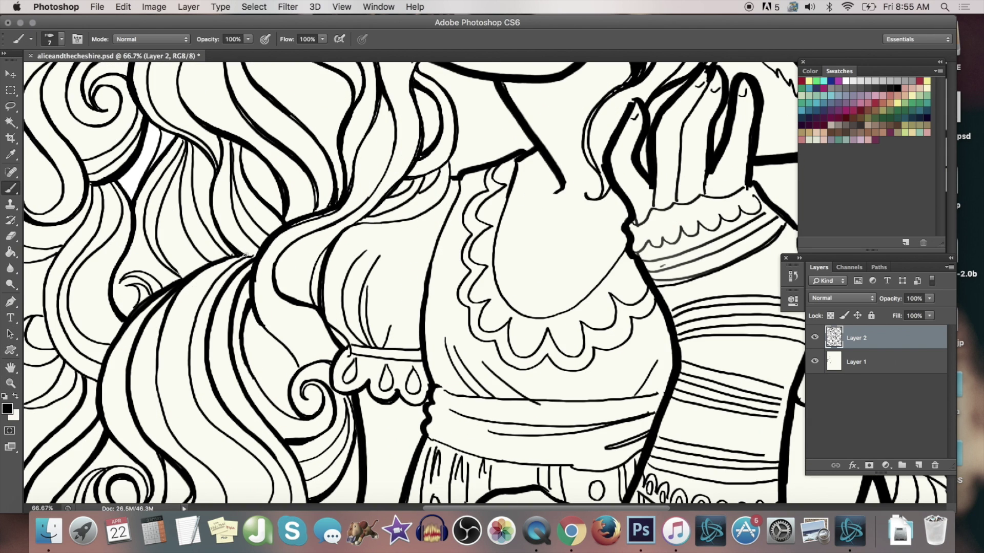
# Thicken the fan of fine strands tucked beneath the large hair wave behind the shoulder
pyautogui.moveTo(148, 123); pyautogui.dragTo(214, 173)
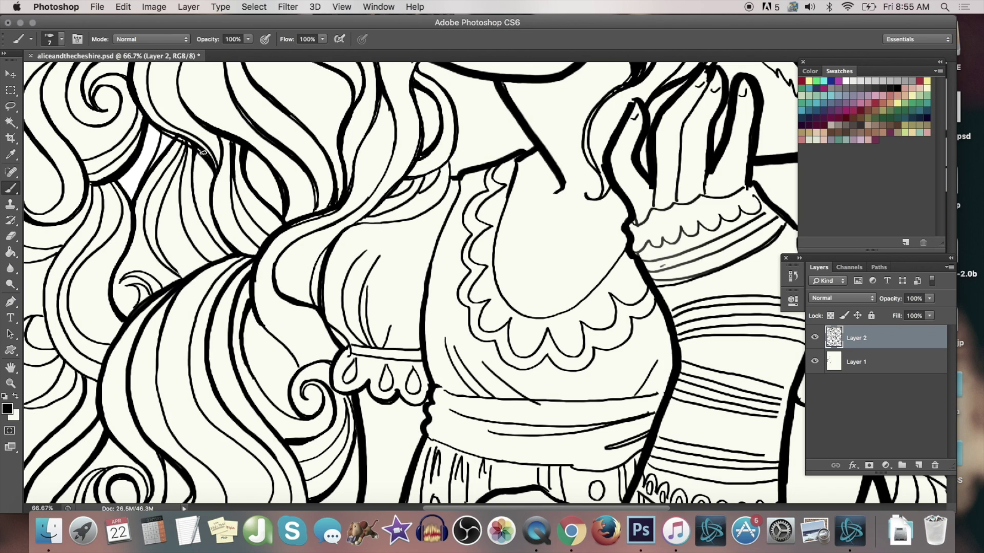
pyautogui.moveTo(162, 210); pyautogui.dragTo(184, 279)
pyautogui.moveTo(181, 144)
pyautogui.mouseDown()
pyautogui.moveTo(154, 193)
pyautogui.moveTo(182, 280)
pyautogui.moveTo(176, 265)
pyautogui.mouseUp()
pyautogui.moveTo(185, 157)
pyautogui.mouseDown()
pyautogui.moveTo(182, 237)
pyautogui.moveTo(198, 263)
pyautogui.mouseUp()
pyautogui.moveTo(179, 205); pyautogui.dragTo(209, 264)
pyautogui.moveTo(192, 160)
pyautogui.mouseDown()
pyautogui.moveTo(227, 258)
pyautogui.moveTo(262, 246)
pyautogui.mouseUp()
# Clean up the stroke edges where the hair strands meet behind the puffed sleeve with an 8 px eraser
pyautogui.click(10, 237)
pyautogui.rightClick(241, 259)
pyautogui.moveTo(228, 261); pyautogui.dragTo(240, 257)
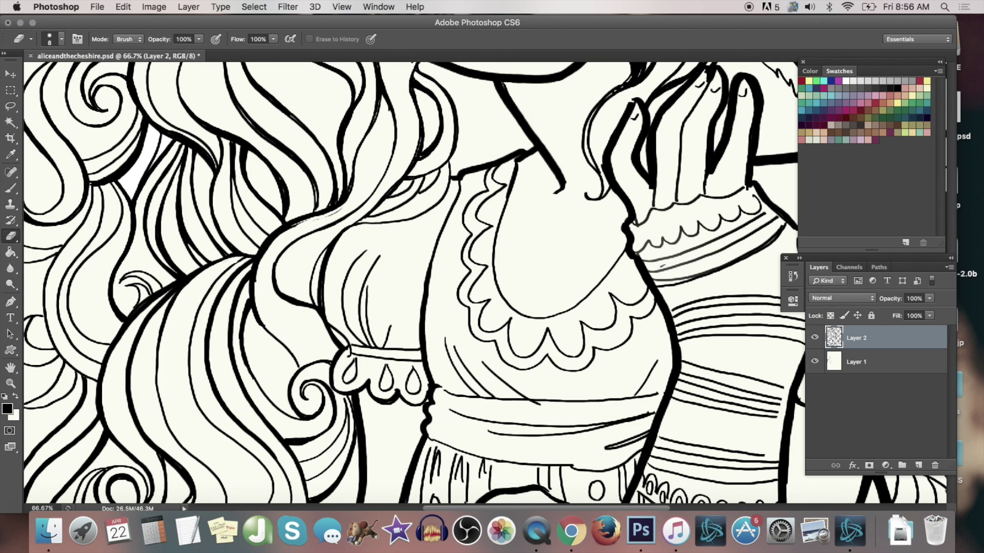
pyautogui.moveTo(293, 227); pyautogui.dragTo(259, 281)
# Thicken the strands behind and above the puffed sleeve with the brush, and save the document
pyautogui.click(11, 189)
pyautogui.moveTo(263, 326); pyautogui.dragTo(297, 367)
pyautogui.moveTo(449, 164)
pyautogui.mouseDown()
pyautogui.moveTo(309, 283)
pyautogui.moveTo(356, 223)
pyautogui.moveTo(438, 177)
pyautogui.mouseUp()
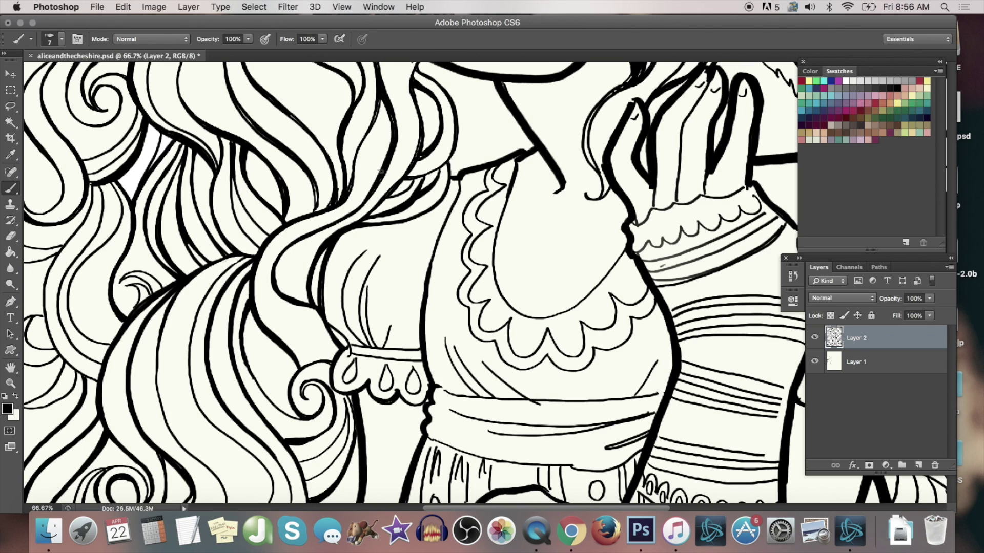
pyautogui.press('cmd+s')
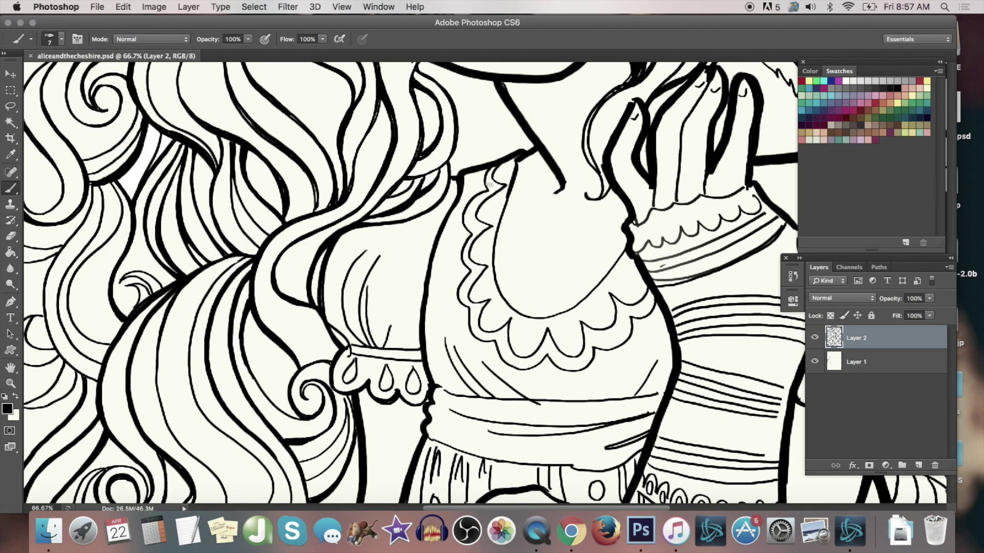
# Thicken the scalloped collar edge, the dress neckline and the small hair curl beside the raised hand with the brush
pyautogui.moveTo(510, 367)
pyautogui.mouseDown()
pyautogui.moveTo(496, 349)
pyautogui.moveTo(598, 350)
pyautogui.mouseUp()
pyautogui.click(676, 531)
pyautogui.click(626, 271)
pyautogui.click(25, 34)
pyautogui.click(113, 89)
pyautogui.click(11, 34)
pyautogui.click(640, 324)
pyautogui.moveTo(635, 320); pyautogui.dragTo(608, 353)
pyautogui.moveTo(515, 161); pyautogui.dragTo(502, 304)
pyautogui.moveTo(627, 253); pyautogui.dragTo(511, 310)
pyautogui.moveTo(586, 198)
pyautogui.mouseDown()
pyautogui.moveTo(603, 203)
pyautogui.moveTo(634, 109)
pyautogui.moveTo(637, 212)
pyautogui.moveTo(685, 96)
pyautogui.mouseUp()
pyautogui.press('e')
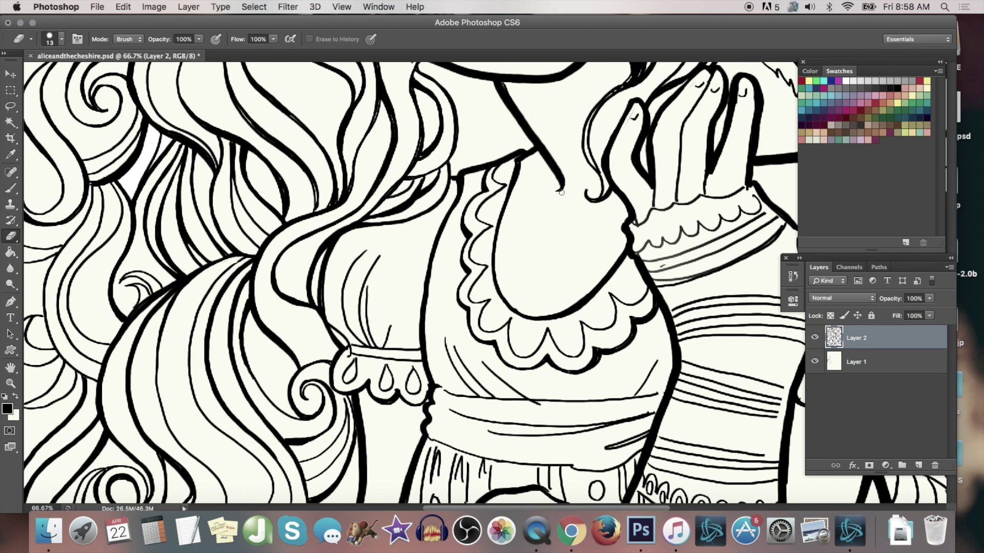
# Save the document and fit the whole drawing on screen
pyautogui.press('super+s')
pyautogui.press('z')
pyautogui.click(319, 40)
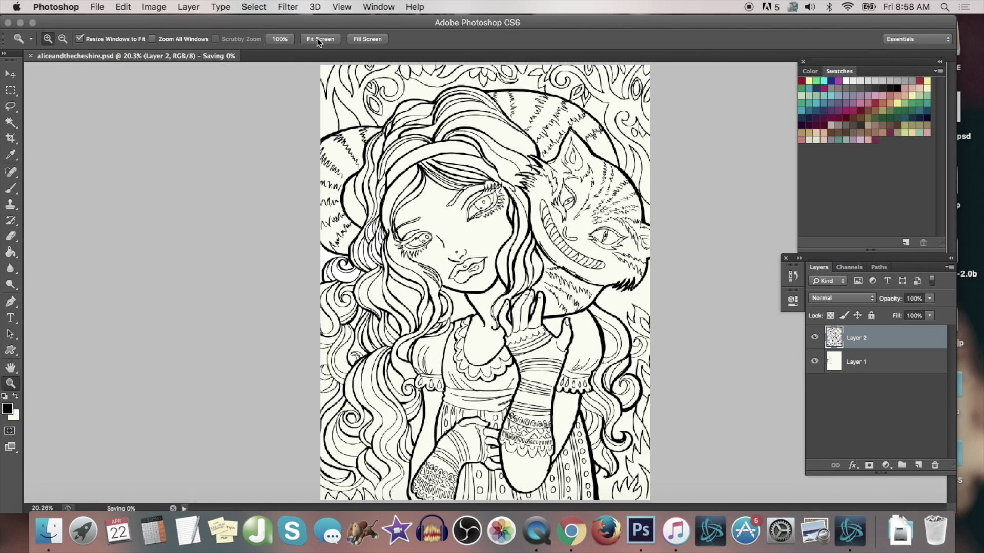
pyautogui.click(97, 8)
pyautogui.click(117, 150)
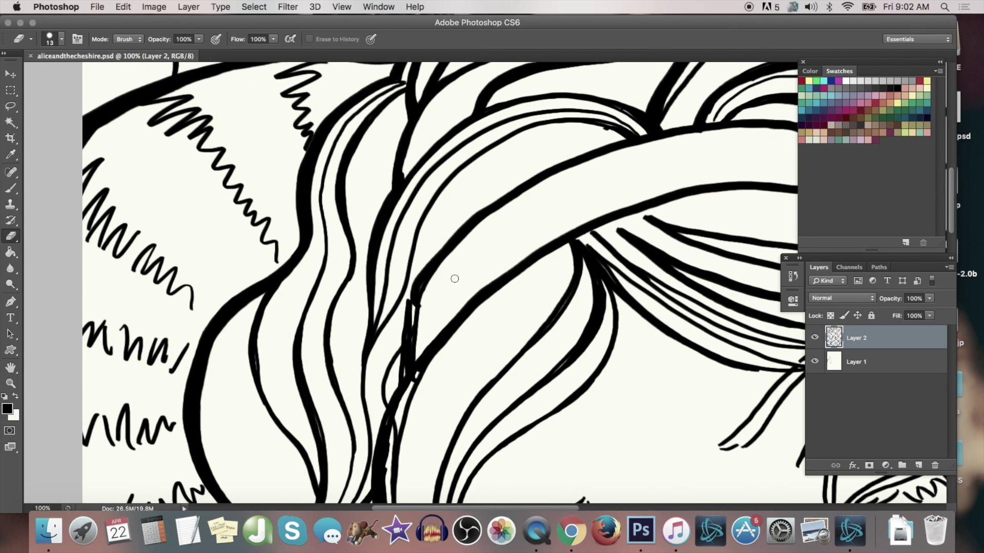
# Trim the line edges along the headband and the doubled line at its lower end with a 9 px eraser
pyautogui.moveTo(428, 281)
pyautogui.mouseDown()
pyautogui.moveTo(415, 355)
pyautogui.moveTo(428, 281)
pyautogui.mouseUp()
pyautogui.rightClick(468, 251)
pyautogui.press('Return')
pyautogui.moveTo(492, 250)
pyautogui.mouseDown()
pyautogui.moveTo(479, 251)
pyautogui.moveTo(502, 249)
pyautogui.mouseUp()
pyautogui.rightClick(481, 251)
pyautogui.press('Return')
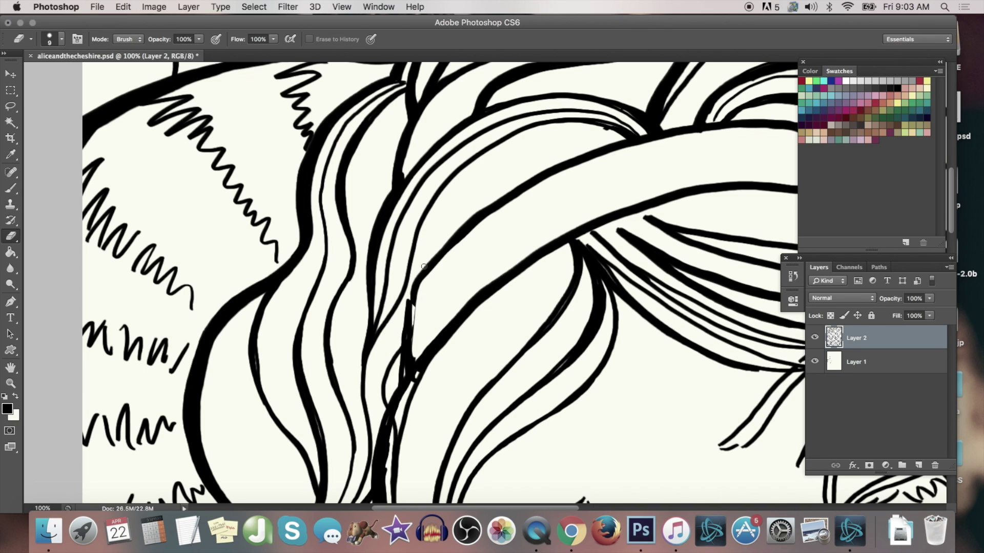
pyautogui.moveTo(408, 304); pyautogui.dragTo(403, 343)
# Fill the gaps on Layer 1 with the cream background colour and flatten the image
pyautogui.click(16, 396)
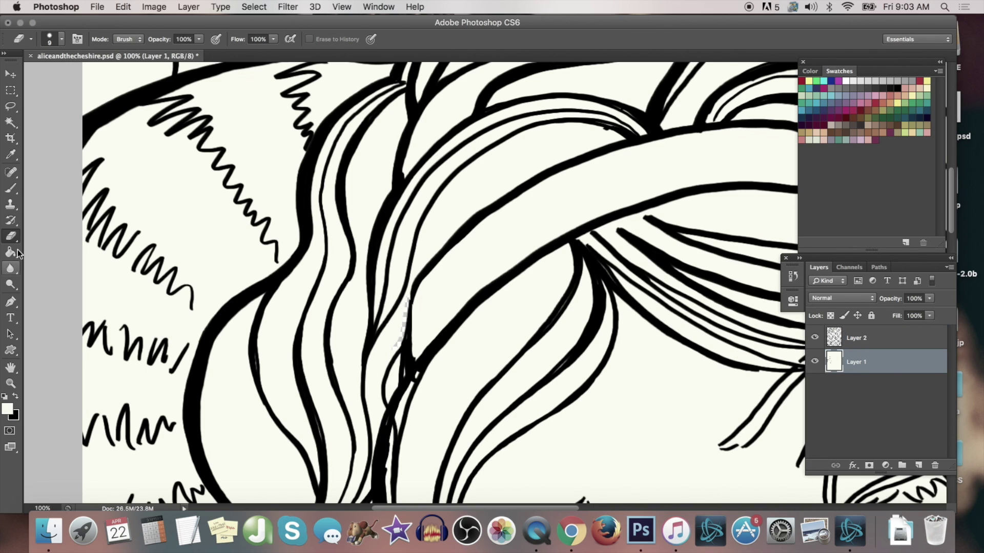
pyautogui.click(11, 252)
pyautogui.click(427, 280)
pyautogui.click(887, 345)
pyautogui.click(11, 236)
pyautogui.click(189, 7)
pyautogui.click(244, 476)
# Redraw the short edge at the headband's lower end in black with a 7 px brush
pyautogui.click(11, 189)
pyautogui.click(16, 396)
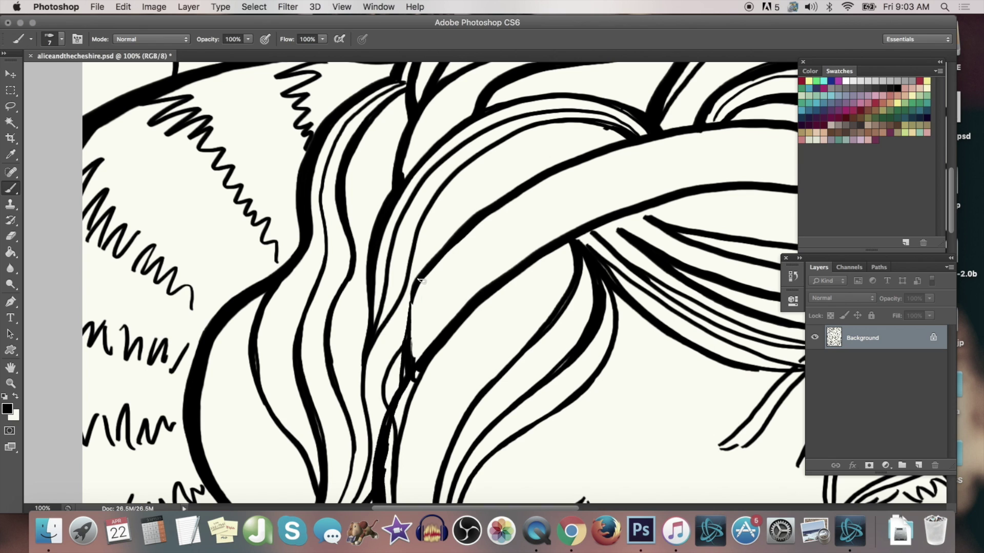
pyautogui.moveTo(418, 285); pyautogui.dragTo(409, 357)
pyautogui.moveTo(411, 286); pyautogui.dragTo(412, 333)
# Thin the outer hair strands where they meet the cat's tail with a 9 px eraser
pyautogui.click(12, 368)
pyautogui.moveTo(426, 215); pyautogui.dragTo(418, 445)
pyautogui.click(13, 187)
pyautogui.rightClick(340, 199)
pyautogui.press('Escape')
pyautogui.press('e')
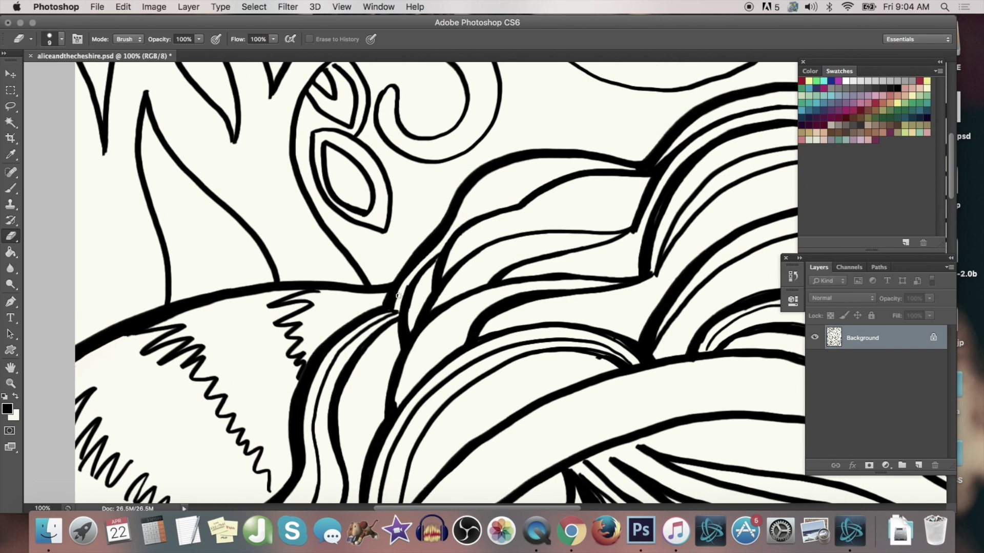
pyautogui.moveTo(400, 309)
pyautogui.mouseDown()
pyautogui.moveTo(333, 352)
pyautogui.moveTo(309, 473)
pyautogui.mouseUp()
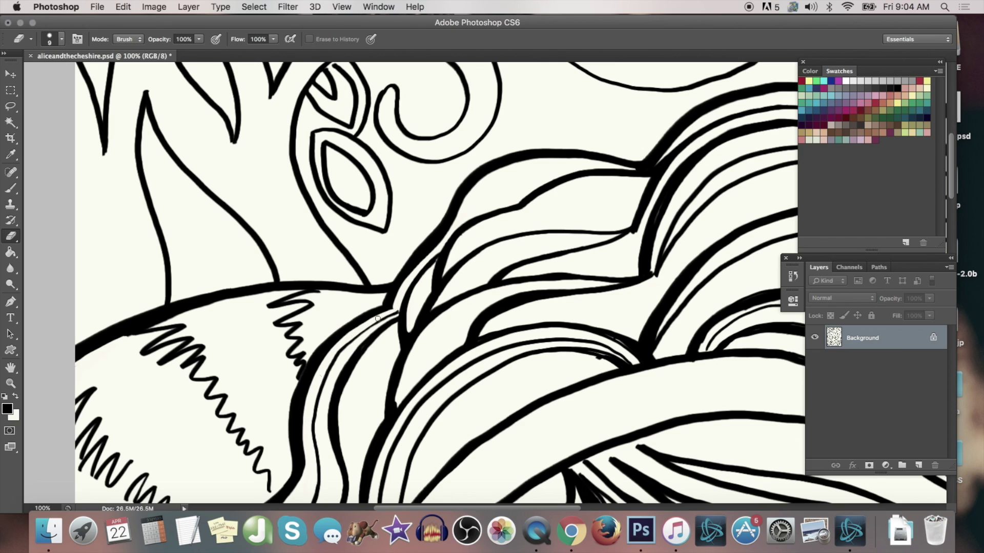
# Thin the crown's upper hair outline and the strand just above the headband with a 6 px eraser
pyautogui.press('[')
pyautogui.press('[')
pyautogui.press('[')
pyautogui.moveTo(688, 134); pyautogui.dragTo(670, 148)
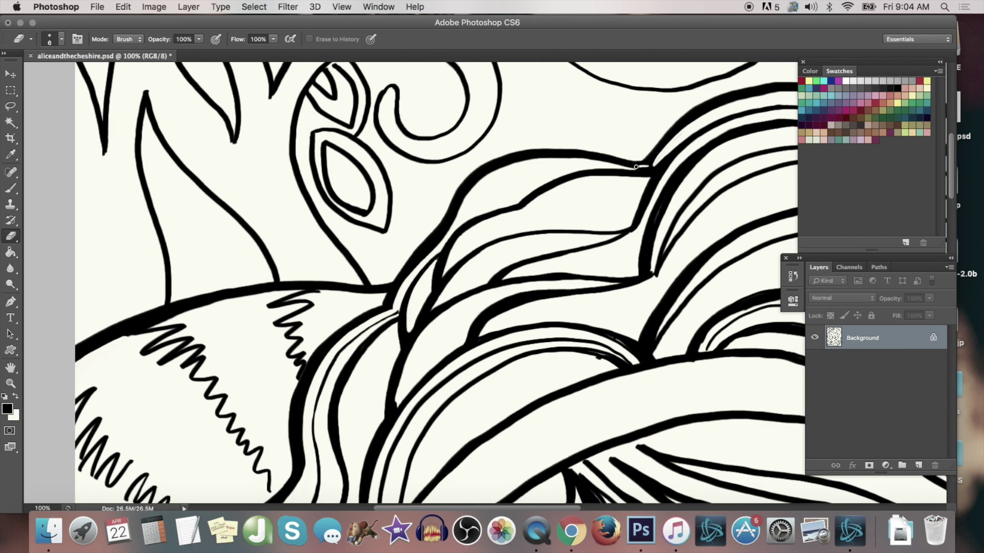
pyautogui.moveTo(606, 161); pyautogui.dragTo(564, 158)
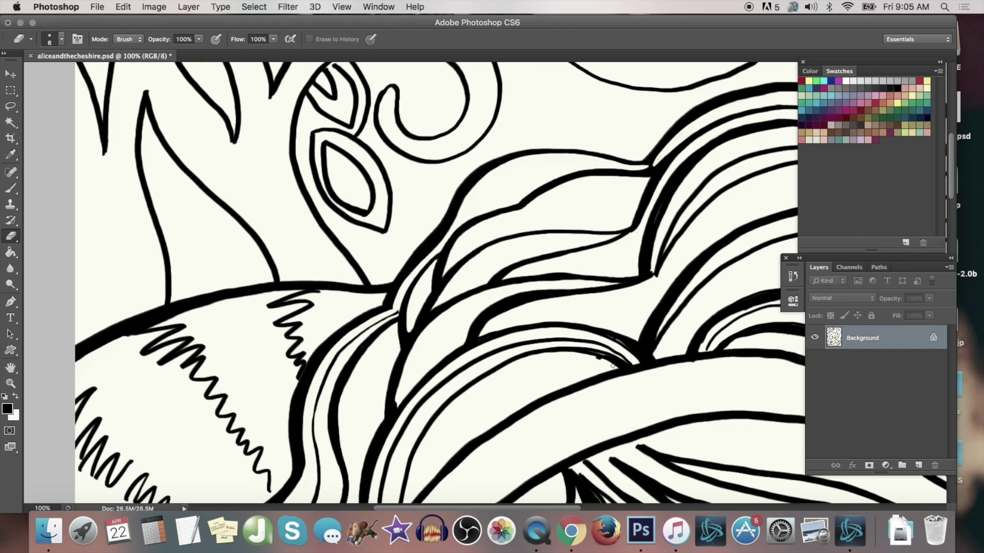
pyautogui.moveTo(618, 366); pyautogui.dragTo(528, 352)
# Thin the middle strands of the crown and the upper outline of the cat's tail with a 7 px eraser
pyautogui.rightClick(602, 272)
pyautogui.rightClick(620, 271)
pyautogui.click(662, 242)
pyautogui.moveTo(573, 299); pyautogui.dragTo(476, 335)
pyautogui.rightClick(609, 277)
pyautogui.click(636, 244)
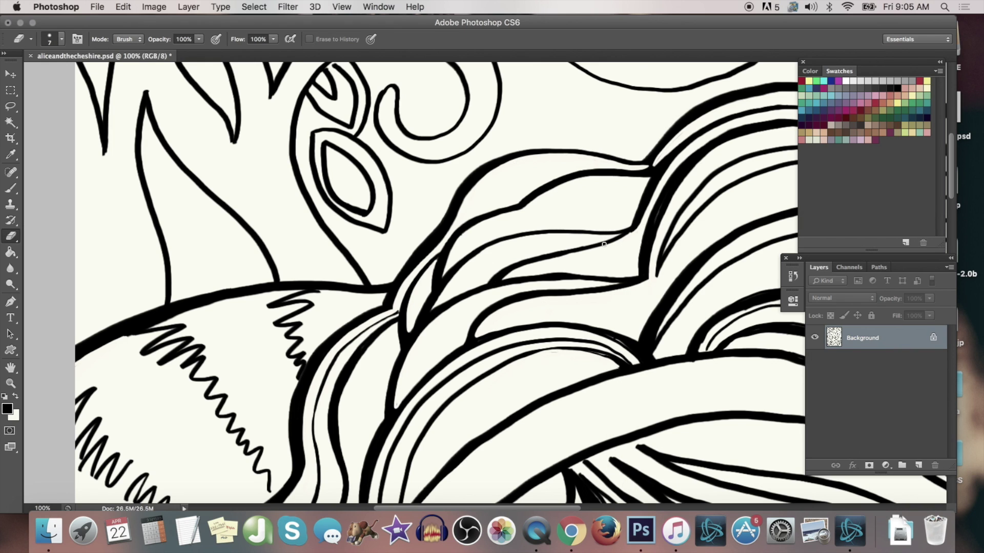
pyautogui.moveTo(297, 288); pyautogui.dragTo(247, 296)
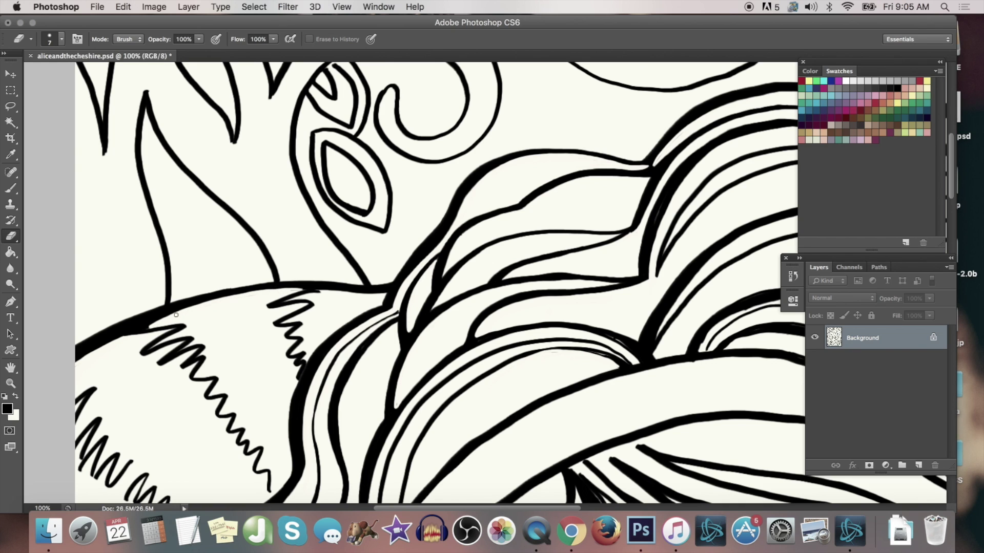
# Clean up the headband's lower tip with the eraser and redraw the line running down from it with the brush
pyautogui.click(17, 365)
pyautogui.moveTo(533, 357); pyautogui.dragTo(505, 159)
pyautogui.press('e')
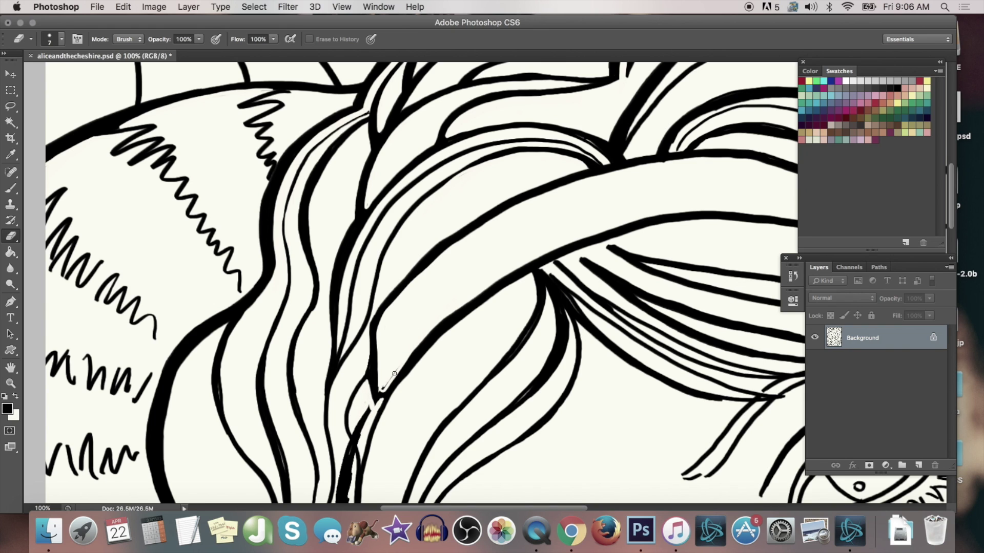
pyautogui.click(12, 189)
pyautogui.moveTo(369, 323); pyautogui.dragTo(363, 434)
# Thin the hair strands beside and below the headband's lower end with the 7 px eraser
pyautogui.press('space')
pyautogui.moveTo(575, 378); pyautogui.dragTo(541, 217)
pyautogui.press('e')
pyautogui.moveTo(346, 242); pyautogui.dragTo(314, 331)
pyautogui.moveTo(334, 285)
pyautogui.mouseDown()
pyautogui.moveTo(312, 359)
pyautogui.moveTo(323, 421)
pyautogui.mouseUp()
pyautogui.rightClick(348, 221)
pyautogui.press('Escape')
pyautogui.moveTo(346, 164); pyautogui.dragTo(344, 230)
pyautogui.moveTo(234, 428); pyautogui.dragTo(232, 452)
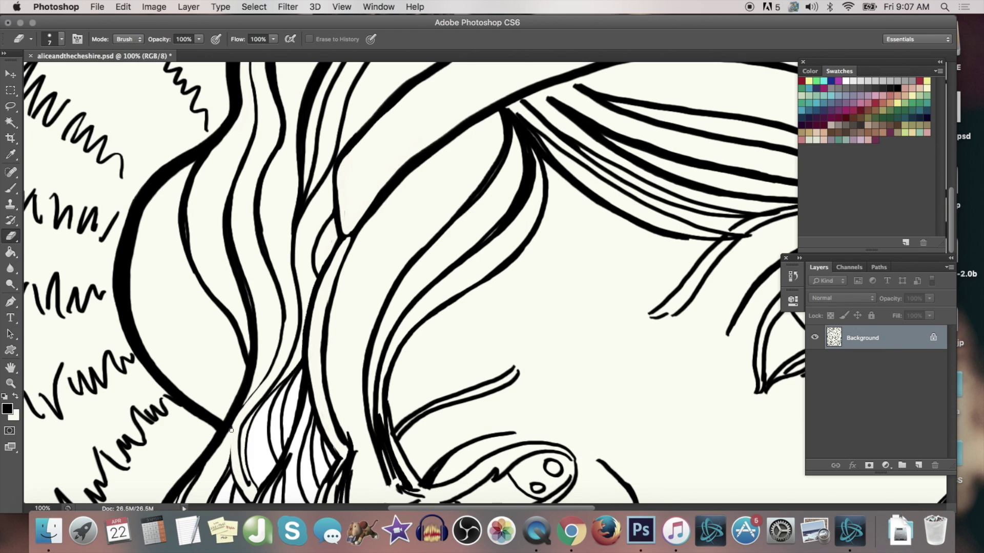
# Clean up the long hair strands beside the drooping eye's lashes at 200% zoom with a 6 px eraser
pyautogui.click(11, 368)
pyautogui.moveTo(461, 411); pyautogui.dragTo(439, 209)
pyautogui.click(11, 383)
pyautogui.click(387, 288)
pyautogui.click(63, 39)
pyautogui.click(317, 369)
pyautogui.click(374, 372)
pyautogui.click(320, 39)
pyautogui.click(48, 39)
pyautogui.doubleClick(405, 249)
pyautogui.doubleClick(412, 252)
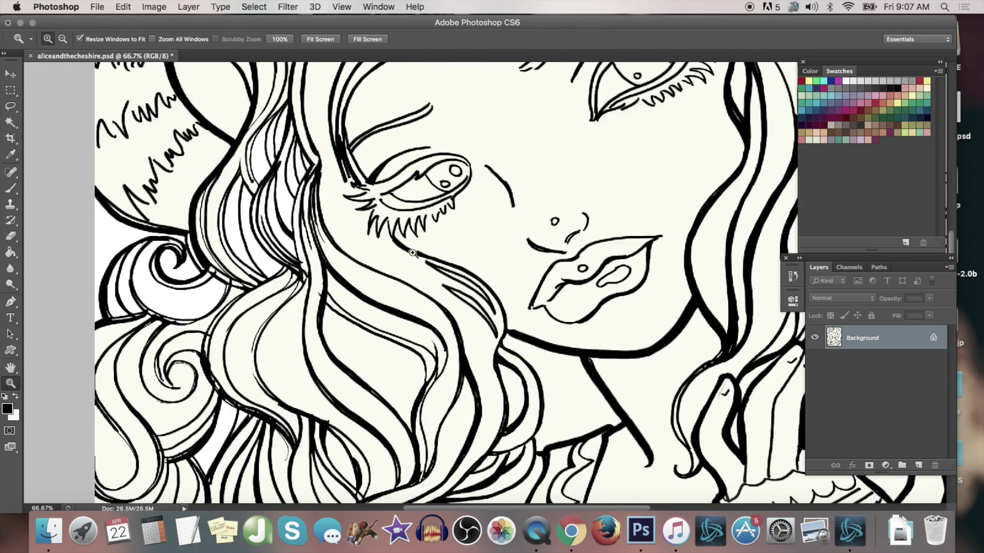
pyautogui.doubleClick(413, 252)
pyautogui.click(10, 367)
pyautogui.moveTo(231, 241); pyautogui.dragTo(510, 362)
pyautogui.click(11, 189)
pyautogui.click(12, 237)
pyautogui.rightClick(406, 238)
pyautogui.click(406, 253)
pyautogui.moveTo(431, 351); pyautogui.dragTo(413, 303)
pyautogui.moveTo(408, 171)
pyautogui.mouseDown()
pyautogui.moveTo(402, 267)
pyautogui.moveTo(403, 284)
pyautogui.moveTo(401, 195)
pyautogui.moveTo(410, 309)
pyautogui.moveTo(372, 272)
pyautogui.moveTo(377, 213)
pyautogui.moveTo(379, 316)
pyautogui.moveTo(401, 384)
pyautogui.moveTo(373, 243)
pyautogui.moveTo(383, 357)
pyautogui.moveTo(380, 151)
pyautogui.moveTo(367, 192)
pyautogui.moveTo(304, 95)
pyautogui.moveTo(273, 194)
pyautogui.moveTo(277, 179)
pyautogui.moveTo(262, 176)
pyautogui.moveTo(275, 154)
pyautogui.mouseUp()
pyautogui.moveTo(368, 392); pyautogui.dragTo(379, 456)
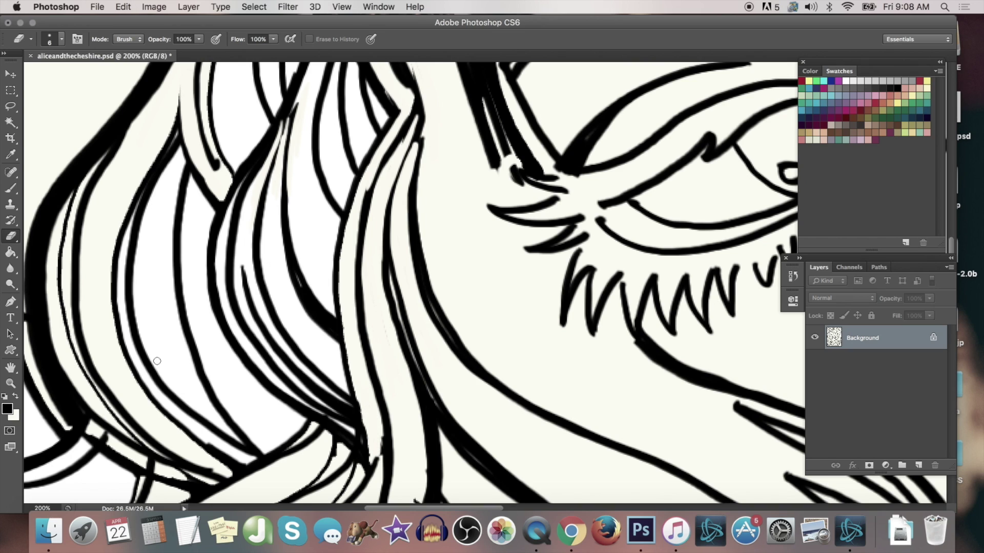
# Thin the outer hair lock's heavy outline, the inner lock's strands and the lines at the eye's outer corner
pyautogui.moveTo(199, 461)
pyautogui.mouseDown()
pyautogui.moveTo(110, 440)
pyautogui.moveTo(51, 390)
pyautogui.moveTo(65, 425)
pyautogui.moveTo(38, 215)
pyautogui.moveTo(82, 154)
pyautogui.mouseUp()
pyautogui.moveTo(358, 233)
pyautogui.mouseDown()
pyautogui.moveTo(304, 88)
pyautogui.moveTo(281, 132)
pyautogui.moveTo(215, 162)
pyautogui.mouseUp()
pyautogui.moveTo(551, 175)
pyautogui.mouseDown()
pyautogui.moveTo(514, 174)
pyautogui.moveTo(533, 129)
pyautogui.mouseUp()
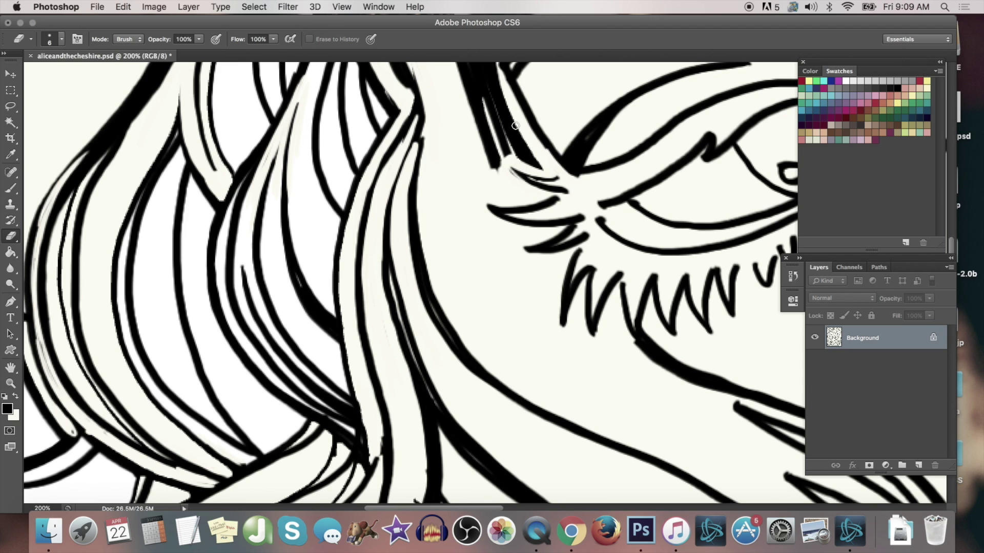
# Redraw the long strands running down beside the face with the brush at 100% zoom
pyautogui.press('z')
pyautogui.keyDown('alt'); pyautogui.click(417, 349); pyautogui.keyUp('alt')
pyautogui.press('b')
pyautogui.moveTo(418, 230); pyautogui.dragTo(422, 307)
pyautogui.moveTo(404, 205); pyautogui.dragTo(416, 263)
pyautogui.moveTo(413, 225); pyautogui.dragTo(390, 397)
# Trim the edge of the long strand beside the face and thin the tail's lower outline with the 6 px eraser
pyautogui.press('e')
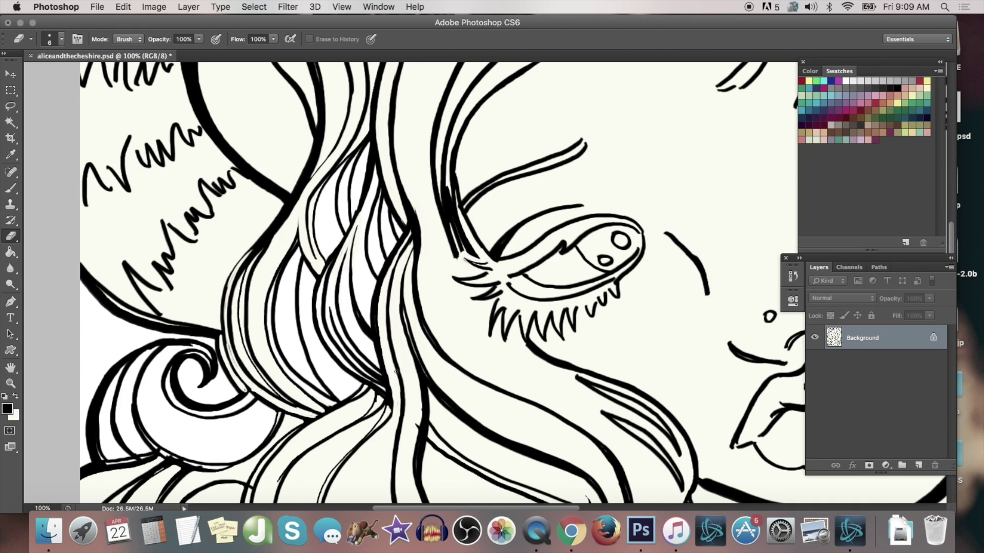
pyautogui.moveTo(420, 377); pyautogui.dragTo(416, 453)
pyautogui.moveTo(155, 315)
pyautogui.mouseDown()
pyautogui.moveTo(82, 266)
pyautogui.moveTo(144, 314)
pyautogui.mouseUp()
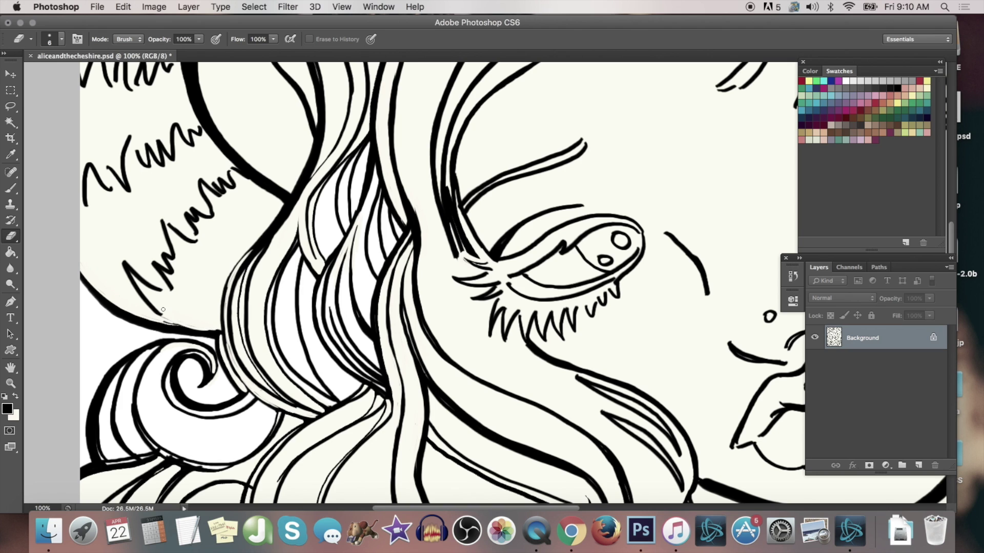
# Thin the wavy strands around the spiral curls beneath the cat's tail with the 6 px eraser at 200% zoom
pyautogui.keyDown('super'); pyautogui.click(205, 441); pyautogui.keyUp('super')
pyautogui.moveTo(228, 382); pyautogui.dragTo(451, 127)
pyautogui.moveTo(563, 215); pyautogui.dragTo(524, 296)
pyautogui.moveTo(471, 298)
pyautogui.mouseDown()
pyautogui.moveTo(485, 411)
pyautogui.moveTo(506, 439)
pyautogui.mouseUp()
pyautogui.moveTo(486, 255)
pyautogui.mouseDown()
pyautogui.moveTo(469, 328)
pyautogui.moveTo(575, 488)
pyautogui.moveTo(618, 502)
pyautogui.mouseUp()
pyautogui.moveTo(487, 370); pyautogui.dragTo(526, 447)
# Thin the lower spiral curl's outer curve and clean up the underside of the curl above it
pyautogui.moveTo(361, 405)
pyautogui.mouseDown()
pyautogui.moveTo(375, 342)
pyautogui.moveTo(427, 388)
pyautogui.moveTo(405, 367)
pyautogui.moveTo(401, 462)
pyautogui.moveTo(334, 336)
pyautogui.moveTo(336, 409)
pyautogui.moveTo(410, 270)
pyautogui.moveTo(328, 340)
pyautogui.mouseUp()
pyautogui.moveTo(281, 207)
pyautogui.mouseDown()
pyautogui.moveTo(167, 94)
pyautogui.moveTo(187, 228)
pyautogui.moveTo(175, 194)
pyautogui.moveTo(183, 220)
pyautogui.moveTo(229, 219)
pyautogui.moveTo(194, 80)
pyautogui.moveTo(273, 212)
pyautogui.mouseUp()
pyautogui.moveTo(482, 80)
pyautogui.mouseDown()
pyautogui.moveTo(563, 125)
pyautogui.moveTo(520, 124)
pyautogui.mouseUp()
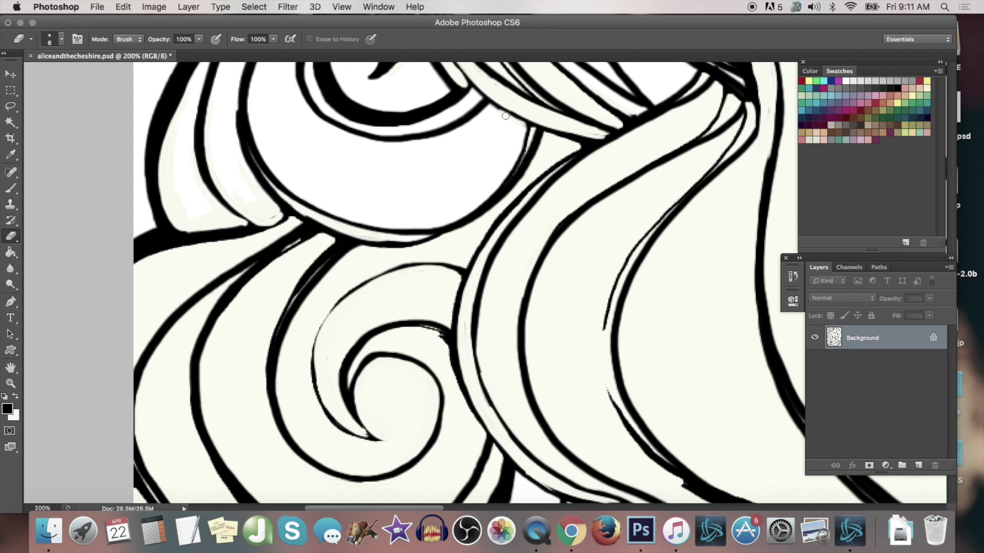
pyautogui.moveTo(270, 185); pyautogui.dragTo(375, 239)
# Thin the drooping eye's inner lid line and its larger highlight circle with the 6 px eraser at 200% zoom
pyautogui.press('z')
pyautogui.click(332, 38)
pyautogui.click(463, 239)
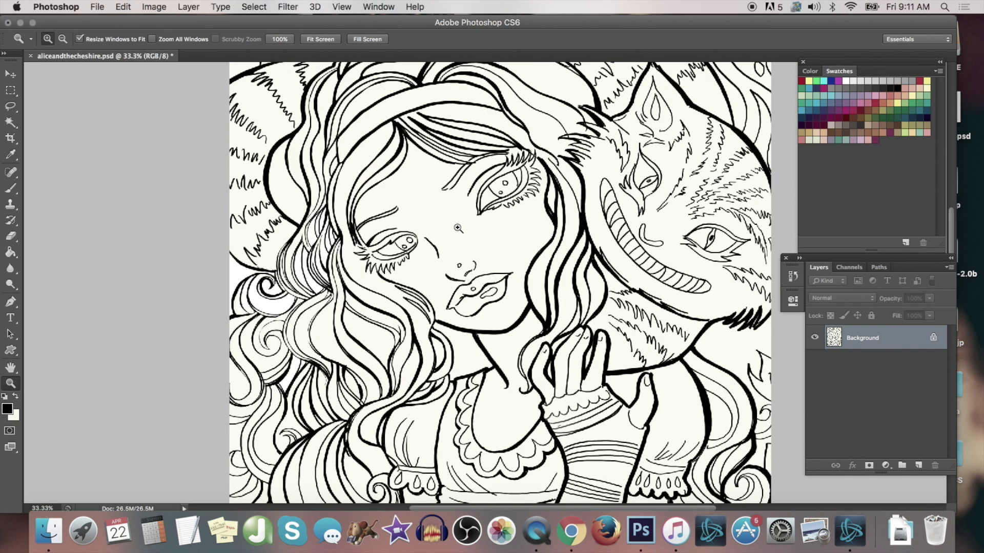
pyautogui.click(415, 228)
pyautogui.click(410, 225)
pyautogui.press('e')
pyautogui.moveTo(314, 263)
pyautogui.mouseDown()
pyautogui.moveTo(279, 307)
pyautogui.moveTo(191, 350)
pyautogui.moveTo(235, 330)
pyautogui.mouseUp()
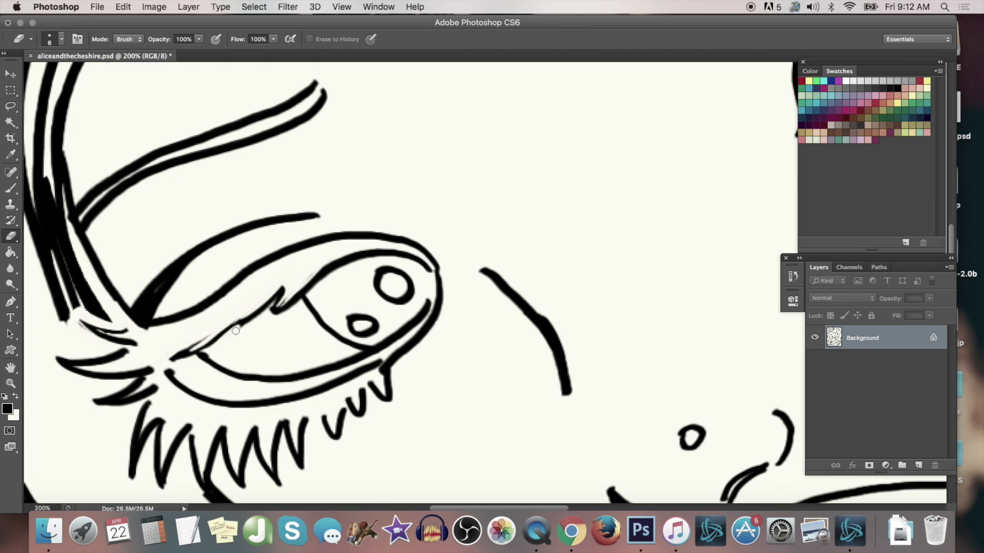
pyautogui.moveTo(389, 275); pyautogui.dragTo(399, 277)
# Thin both lines of the eyebrow above the drooping eye with the eraser
pyautogui.moveTo(315, 89); pyautogui.dragTo(94, 206)
pyautogui.moveTo(208, 151); pyautogui.dragTo(84, 219)
pyautogui.moveTo(127, 174); pyautogui.dragTo(80, 214)
# Thin the crease above the drooping eye's upper lid and the line along the nose bridge
pyautogui.moveTo(209, 250); pyautogui.dragTo(150, 315)
pyautogui.moveTo(189, 266); pyautogui.dragTo(152, 312)
pyautogui.moveTo(318, 218)
pyautogui.mouseDown()
pyautogui.moveTo(154, 312)
pyautogui.moveTo(208, 248)
pyautogui.mouseUp()
pyautogui.moveTo(482, 269)
pyautogui.mouseDown()
pyautogui.moveTo(544, 340)
pyautogui.moveTo(569, 397)
pyautogui.mouseUp()
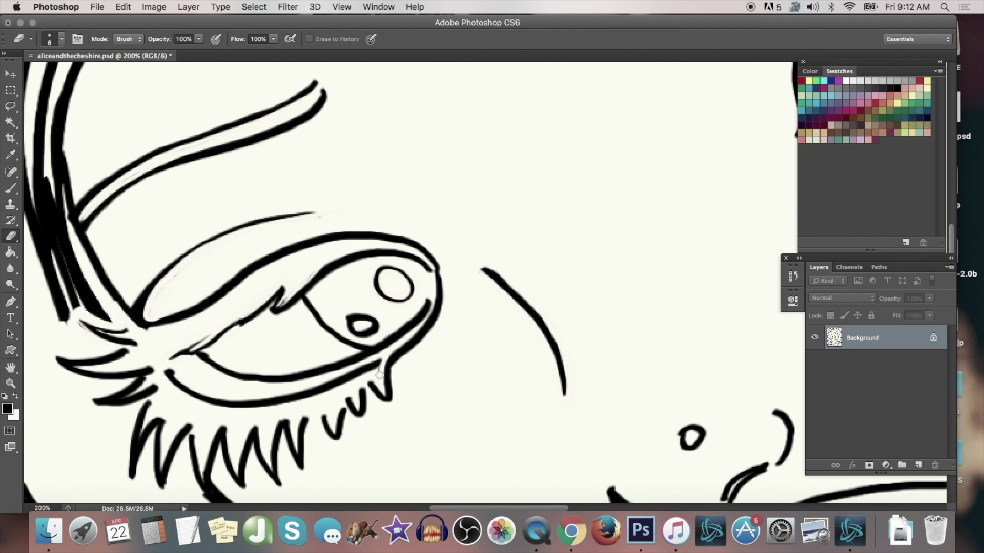
# Thin the drooping eye's iris outline and lower lid lines with the 6 px eraser
pyautogui.rightClick(386, 346)
pyautogui.press('Return')
pyautogui.moveTo(308, 290); pyautogui.dragTo(372, 248)
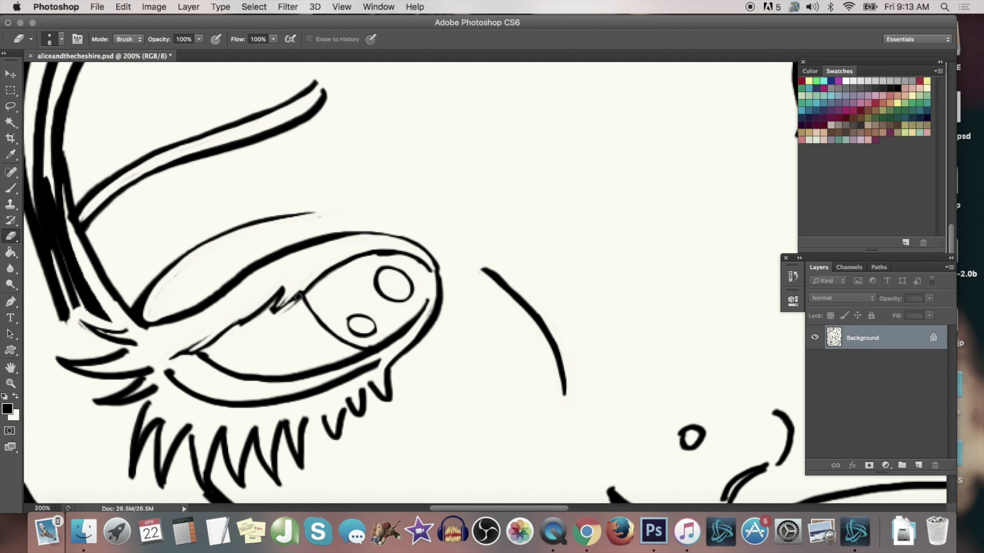
pyautogui.moveTo(261, 372); pyautogui.dragTo(345, 358)
pyautogui.moveTo(221, 376); pyautogui.dragTo(289, 384)
pyautogui.moveTo(212, 390); pyautogui.dragTo(380, 361)
# Thin the ends of the hair strands above the puffed sleeve's shoulder with the 6 px eraser at 200% zoom
pyautogui.press('z')
pyautogui.press('super+0')
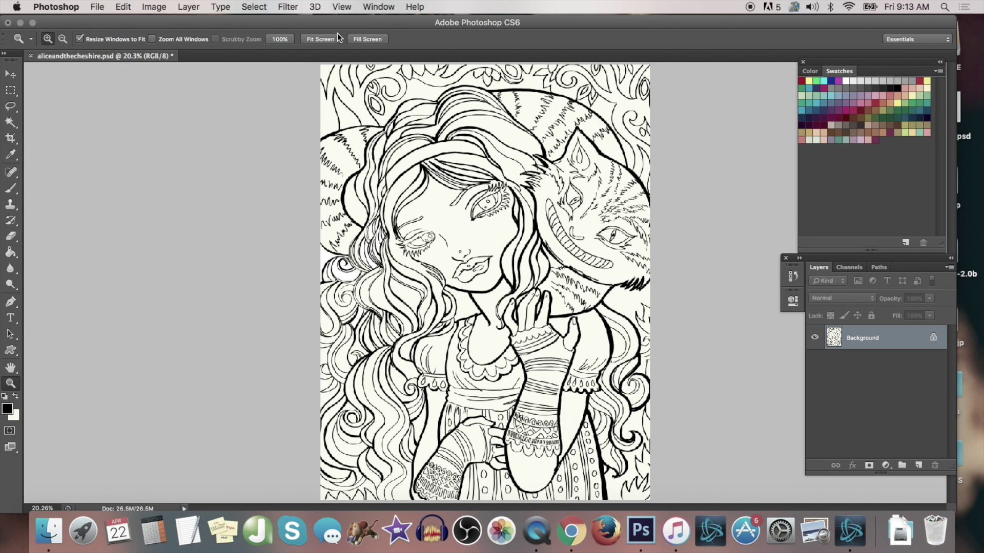
pyautogui.click(583, 263)
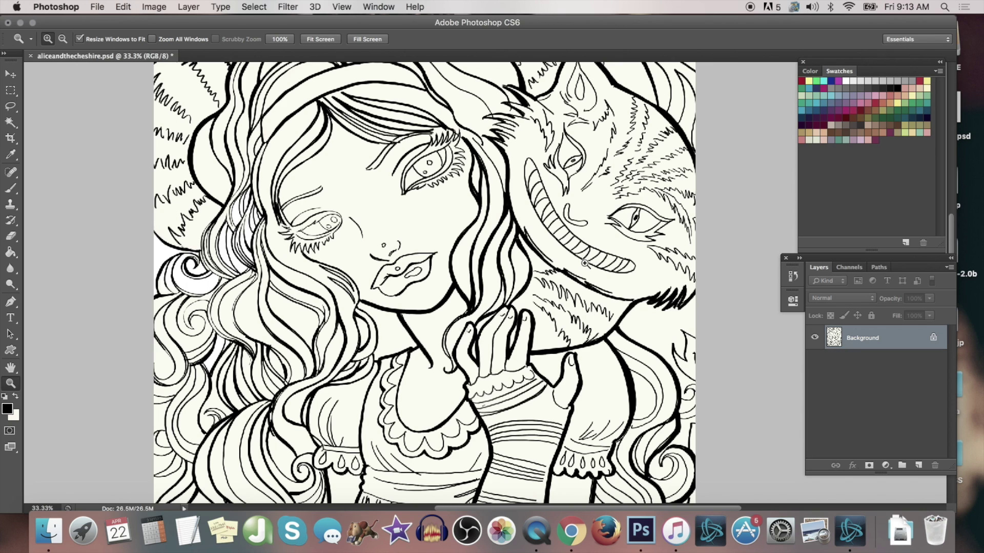
pyautogui.click(318, 402)
pyautogui.click(315, 402)
pyautogui.click(310, 401)
pyautogui.click(302, 399)
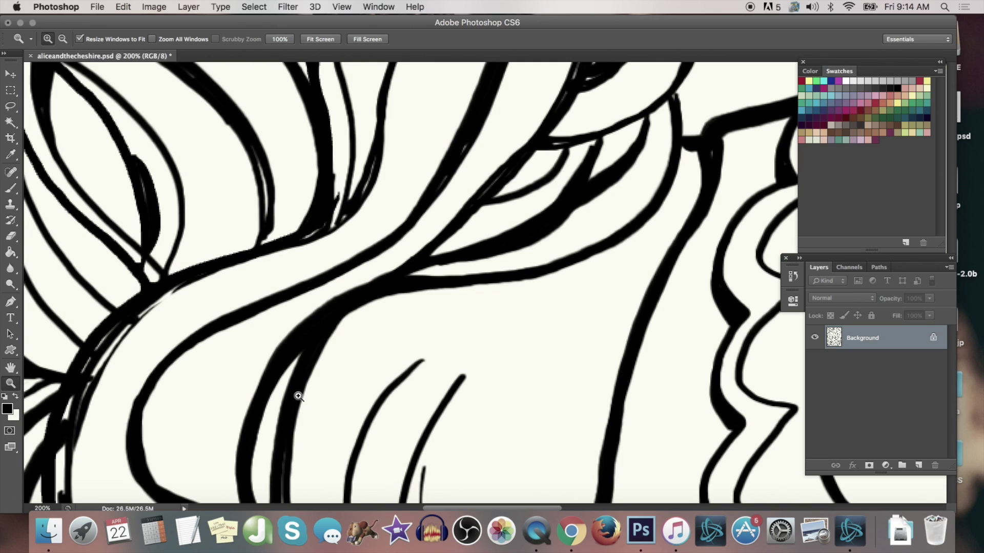
pyautogui.press('e')
pyautogui.moveTo(138, 148)
pyautogui.mouseDown()
pyautogui.moveTo(153, 205)
pyautogui.moveTo(113, 118)
pyautogui.moveTo(151, 223)
pyautogui.moveTo(155, 171)
pyautogui.mouseUp()
pyautogui.moveTo(332, 103); pyautogui.dragTo(324, 222)
pyautogui.moveTo(271, 154); pyautogui.dragTo(269, 241)
pyautogui.moveTo(320, 169); pyautogui.dragTo(324, 222)
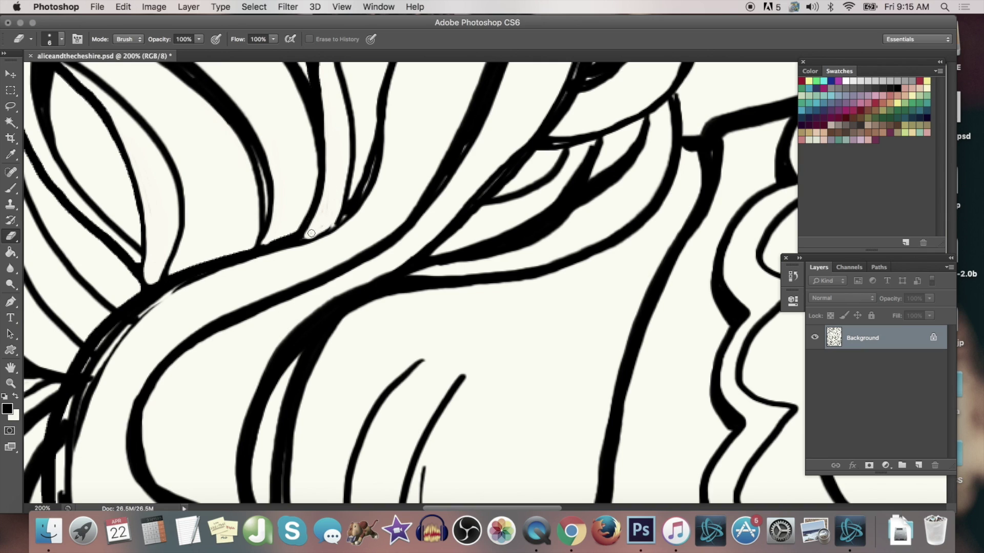
pyautogui.moveTo(375, 138); pyautogui.dragTo(353, 193)
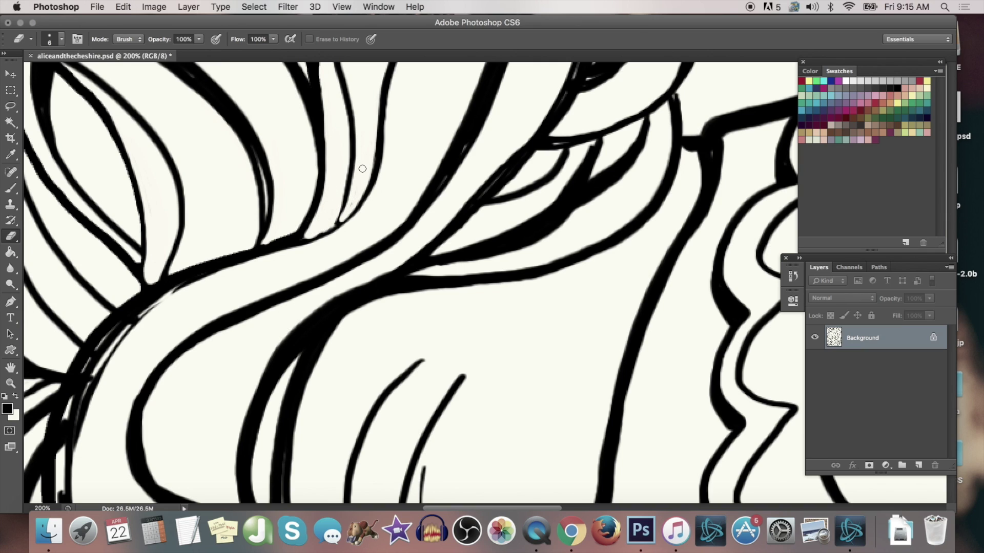
# Thin the heavy short strands tucked between the long hair lock and the shoulder with the eraser
pyautogui.press('b')
pyautogui.press('e')
pyautogui.moveTo(589, 149)
pyautogui.mouseDown()
pyautogui.moveTo(492, 242)
pyautogui.moveTo(448, 251)
pyautogui.mouseUp()
pyautogui.moveTo(566, 154)
pyautogui.mouseDown()
pyautogui.moveTo(536, 190)
pyautogui.moveTo(636, 128)
pyautogui.moveTo(589, 177)
pyautogui.moveTo(641, 149)
pyautogui.moveTo(680, 111)
pyautogui.mouseUp()
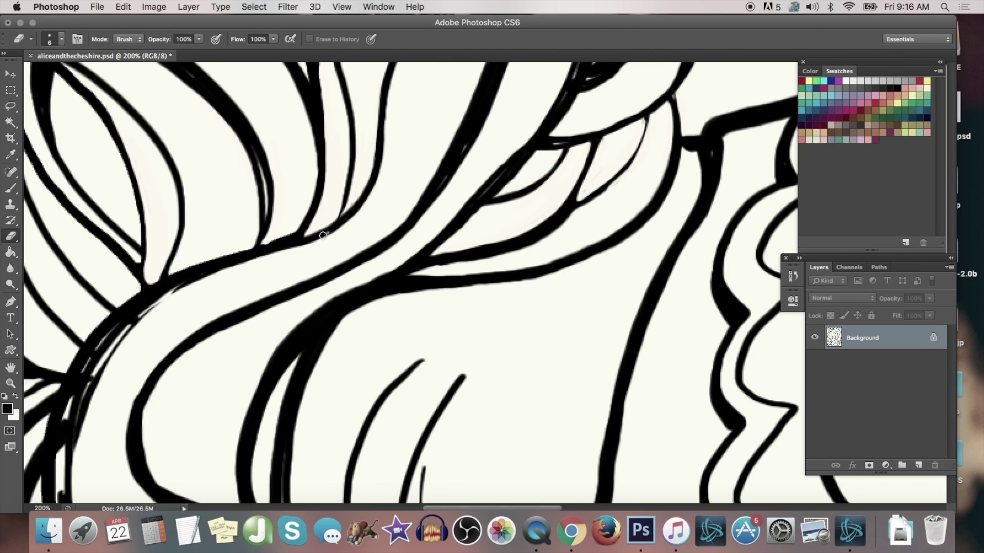
# Thin the outlines of the long hair lock and the strands that meet it beside the puffed sleeve with the 6 px eraser
pyautogui.moveTo(343, 226); pyautogui.dragTo(97, 389)
pyautogui.moveTo(150, 310); pyautogui.dragTo(124, 337)
pyautogui.moveTo(88, 218)
pyautogui.mouseDown()
pyautogui.moveTo(136, 266)
pyautogui.moveTo(133, 257)
pyautogui.mouseUp()
pyautogui.moveTo(272, 383)
pyautogui.mouseDown()
pyautogui.moveTo(444, 301)
pyautogui.moveTo(490, 428)
pyautogui.mouseUp()
pyautogui.moveTo(124, 119)
pyautogui.mouseDown()
pyautogui.moveTo(110, 208)
pyautogui.moveTo(97, 112)
pyautogui.moveTo(235, 97)
pyautogui.moveTo(256, 193)
pyautogui.moveTo(227, 246)
pyautogui.moveTo(228, 144)
pyautogui.moveTo(262, 148)
pyautogui.mouseUp()
pyautogui.moveTo(295, 498)
pyautogui.mouseDown()
pyautogui.moveTo(351, 372)
pyautogui.moveTo(486, 301)
pyautogui.mouseUp()
# Reinforce the puffed sleeve's edge and the outer contour of the long hair lock with the black brush
pyautogui.rightClick(512, 268)
pyautogui.press('b')
pyautogui.moveTo(570, 262)
pyautogui.mouseDown()
pyautogui.moveTo(424, 316)
pyautogui.moveTo(285, 463)
pyautogui.mouseUp()
pyautogui.moveTo(264, 424); pyautogui.dragTo(191, 487)
pyautogui.moveTo(486, 398); pyautogui.dragTo(514, 181)
pyautogui.moveTo(307, 271)
pyautogui.mouseDown()
pyautogui.moveTo(322, 407)
pyautogui.moveTo(426, 500)
pyautogui.mouseUp()
# Thin the long lock's outer contour and the upper part of its inner curve with the eraser
pyautogui.click(11, 236)
pyautogui.rightClick(397, 216)
pyautogui.click(425, 242)
pyautogui.moveTo(326, 231); pyautogui.dragTo(408, 459)
pyautogui.moveTo(326, 367); pyautogui.dragTo(444, 498)
pyautogui.moveTo(392, 229)
pyautogui.mouseDown()
pyautogui.moveTo(477, 348)
pyautogui.moveTo(404, 209)
pyautogui.moveTo(453, 166)
pyautogui.mouseUp()
# Thin the rest of the lock's inner curve down to its lower end and the strand tip joining its outer side
pyautogui.rightClick(453, 298)
pyautogui.moveTo(440, 328)
pyautogui.mouseDown()
pyautogui.moveTo(478, 331)
pyautogui.moveTo(490, 350)
pyautogui.mouseUp()
pyautogui.rightClick(479, 332)
pyautogui.click(504, 242)
pyautogui.moveTo(380, 225); pyautogui.dragTo(415, 343)
pyautogui.moveTo(252, 209); pyautogui.dragTo(287, 205)
# Thin the hair strands bordering the small white gap with the eraser at 100% zoom
pyautogui.click(10, 383)
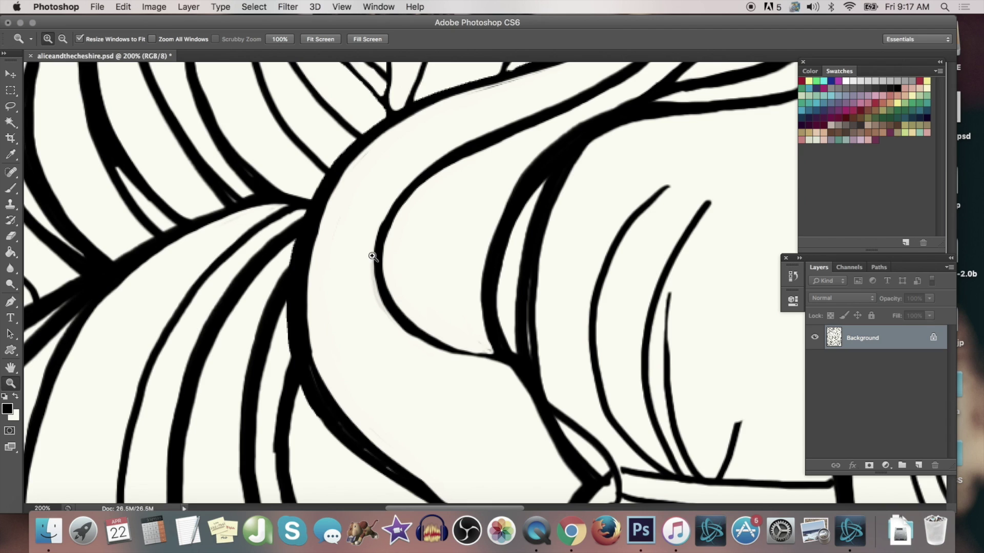
pyautogui.keyDown('alt'); pyautogui.click(519, 394); pyautogui.keyUp('alt')
pyautogui.click(11, 236)
pyautogui.rightClick(284, 219)
pyautogui.click(315, 243)
pyautogui.moveTo(238, 227); pyautogui.dragTo(291, 133)
pyautogui.moveTo(253, 183); pyautogui.dragTo(243, 243)
# Darken the lower bend of the looping strand near the canvas edge with the 3 px black brush
pyautogui.press('b')
pyautogui.rightClick(195, 184)
pyautogui.press('Escape')
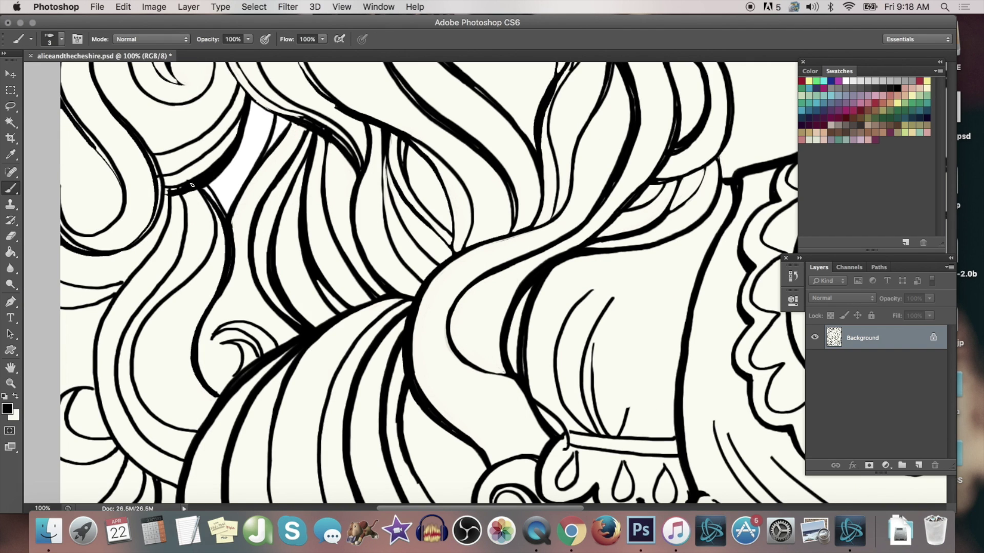
pyautogui.moveTo(155, 228); pyautogui.dragTo(104, 254)
# Thin the heavy line under the curl beside the white gap with the eraser
pyautogui.press('e')
pyautogui.rightClick(242, 137)
pyautogui.click(263, 161)
pyautogui.moveTo(239, 125)
pyautogui.mouseDown()
pyautogui.moveTo(227, 152)
pyautogui.moveTo(170, 188)
pyautogui.mouseUp()
pyautogui.moveTo(238, 133); pyautogui.dragTo(182, 188)
pyautogui.press('b')
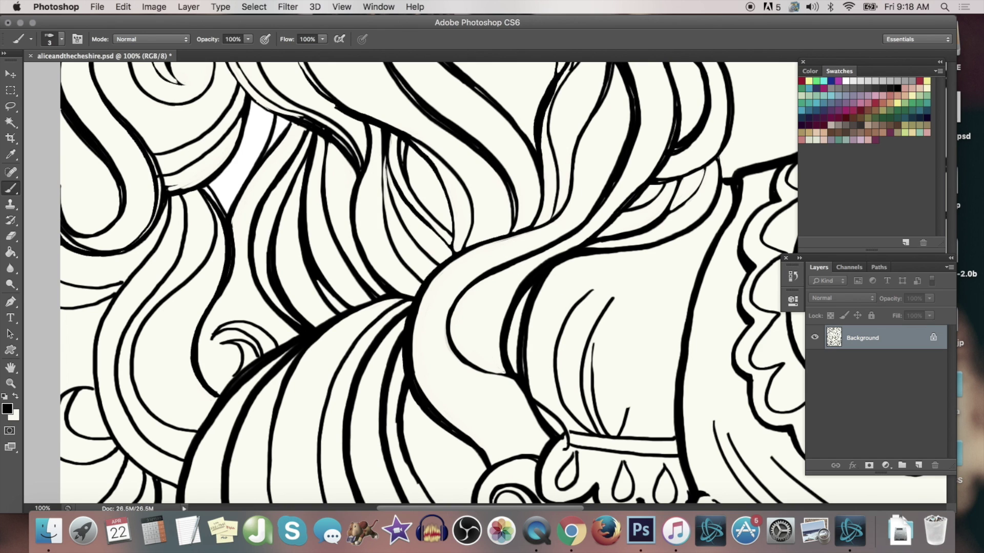
# Clean and thin the ragged, doubled lines above the white gap where the hair strands meet, erasing at 200% zoom
pyautogui.press('z')
pyautogui.click(320, 39)
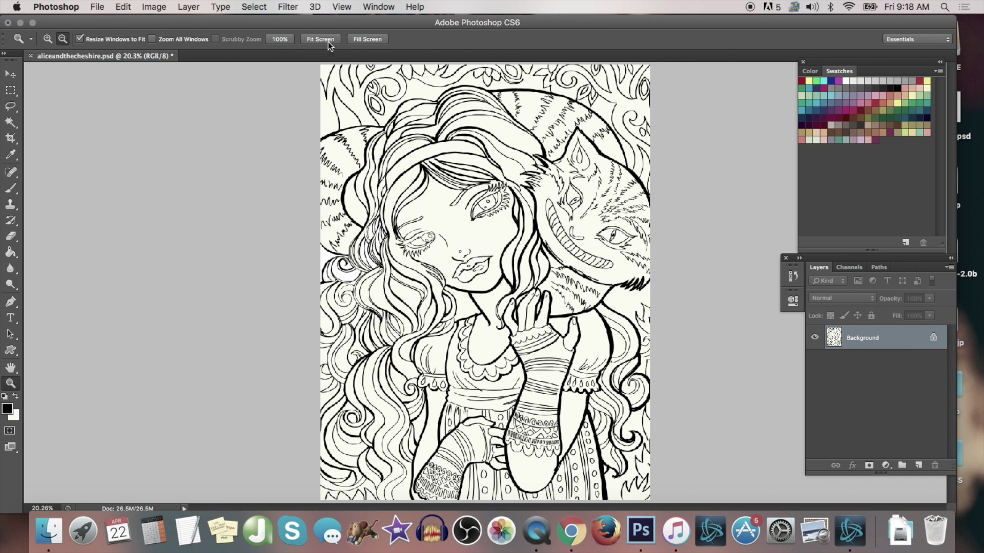
pyautogui.click(417, 371)
pyautogui.click(417, 371)
pyautogui.click(465, 369)
pyautogui.click(312, 230)
pyautogui.click(311, 230)
pyautogui.click(311, 230)
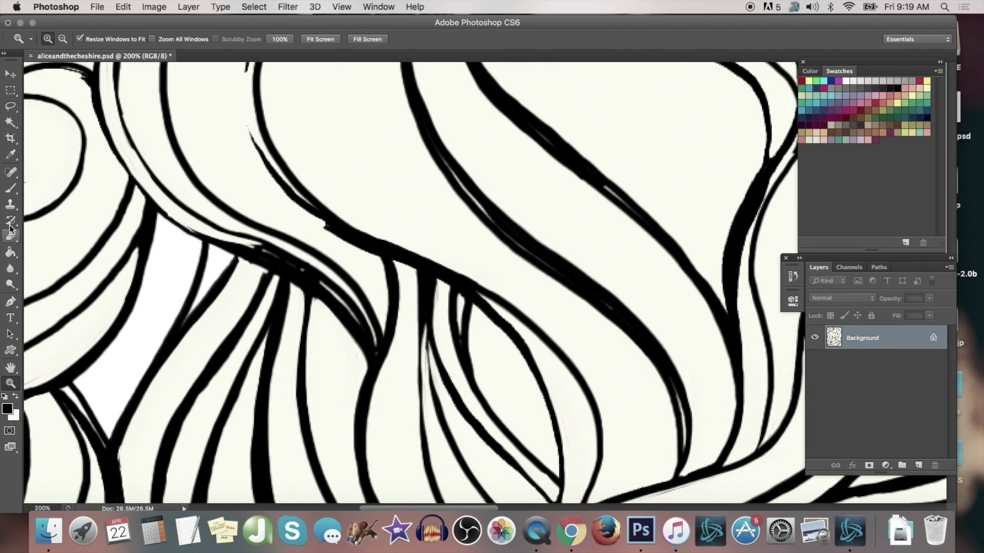
pyautogui.click(11, 236)
pyautogui.moveTo(232, 238); pyautogui.dragTo(352, 309)
pyautogui.moveTo(181, 224)
pyautogui.mouseDown()
pyautogui.moveTo(367, 349)
pyautogui.moveTo(329, 293)
pyautogui.mouseUp()
pyautogui.moveTo(243, 147); pyautogui.dragTo(373, 252)
pyautogui.moveTo(259, 258); pyautogui.dragTo(192, 232)
pyautogui.moveTo(318, 278); pyautogui.dragTo(367, 337)
# Thin the strand curving down from the gathered hair above the large wavy lock with the 8 px eraser
pyautogui.click(11, 367)
pyautogui.moveTo(256, 179); pyautogui.dragTo(336, 430)
pyautogui.click(11, 235)
pyautogui.moveTo(470, 103)
pyautogui.mouseDown()
pyautogui.moveTo(339, 290)
pyautogui.moveTo(366, 227)
pyautogui.mouseUp()
pyautogui.moveTo(466, 115); pyautogui.dragTo(425, 172)
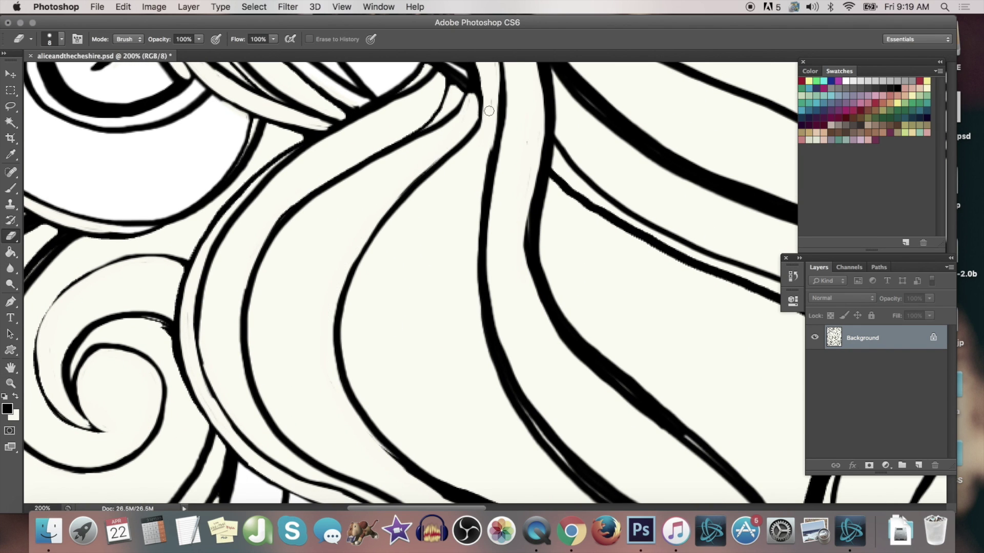
# Thin the inner line of the spiral curl beside the wavy lock and save the document
pyautogui.moveTo(110, 342); pyautogui.dragTo(73, 374)
pyautogui.moveTo(88, 336); pyautogui.dragTo(71, 398)
pyautogui.click(98, 7)
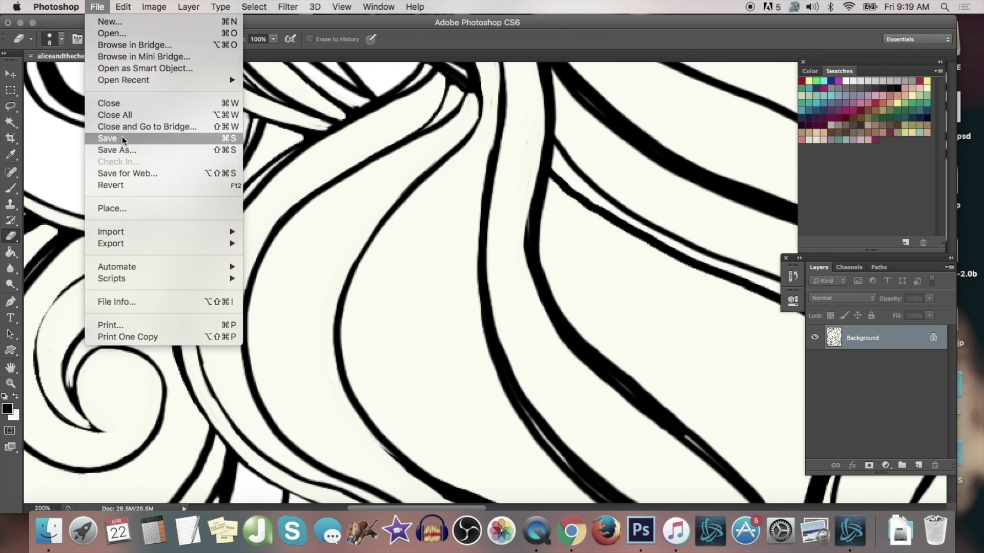
pyautogui.click(121, 140)
# Clean the strand line along the lower edge of the large wavy lock with the 8 px eraser at 100% zoom
pyautogui.click(11, 383)
pyautogui.keyDown('alt'); pyautogui.click(465, 368); pyautogui.keyUp('alt')
pyautogui.click(11, 235)
pyautogui.moveTo(490, 438); pyautogui.dragTo(522, 452)
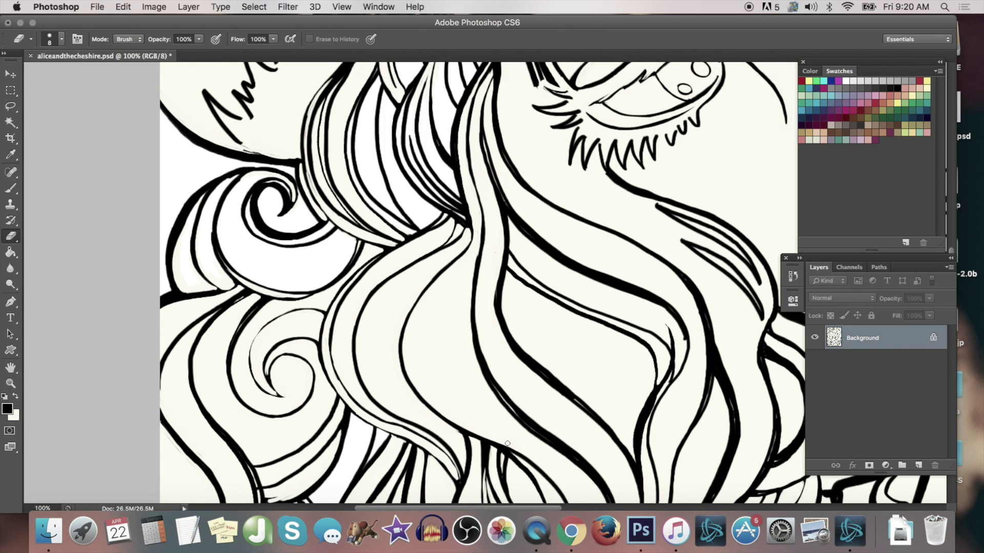
# Thicken the wavy lock's outer lower contour and the spiral curl beside it with the black brush
pyautogui.click(11, 384)
pyautogui.click(469, 453)
pyautogui.keyDown('alt'); pyautogui.click(266, 281); pyautogui.keyUp('alt')
pyautogui.click(11, 188)
pyautogui.moveTo(219, 260)
pyautogui.mouseDown()
pyautogui.moveTo(279, 343)
pyautogui.moveTo(355, 401)
pyautogui.mouseUp()
pyautogui.moveTo(274, 340); pyautogui.dragTo(355, 394)
pyautogui.moveTo(224, 227)
pyautogui.mouseDown()
pyautogui.moveTo(149, 268)
pyautogui.moveTo(186, 311)
pyautogui.mouseUp()
pyautogui.moveTo(224, 225); pyautogui.dragTo(146, 291)
# Erase the stray strokes at the bend of the strand below the face and darken the hair loop near the neck
pyautogui.press('e')
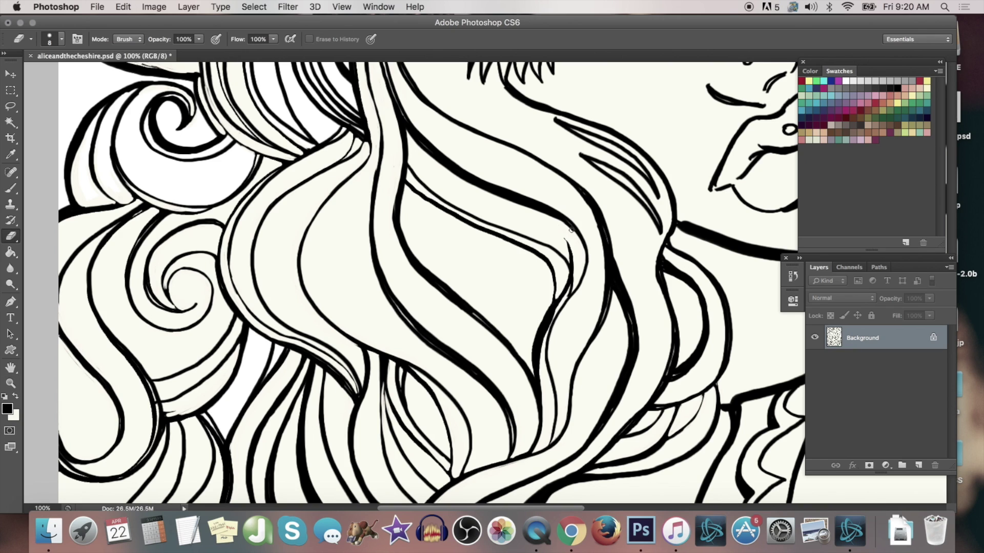
pyautogui.moveTo(561, 243); pyautogui.dragTo(551, 267)
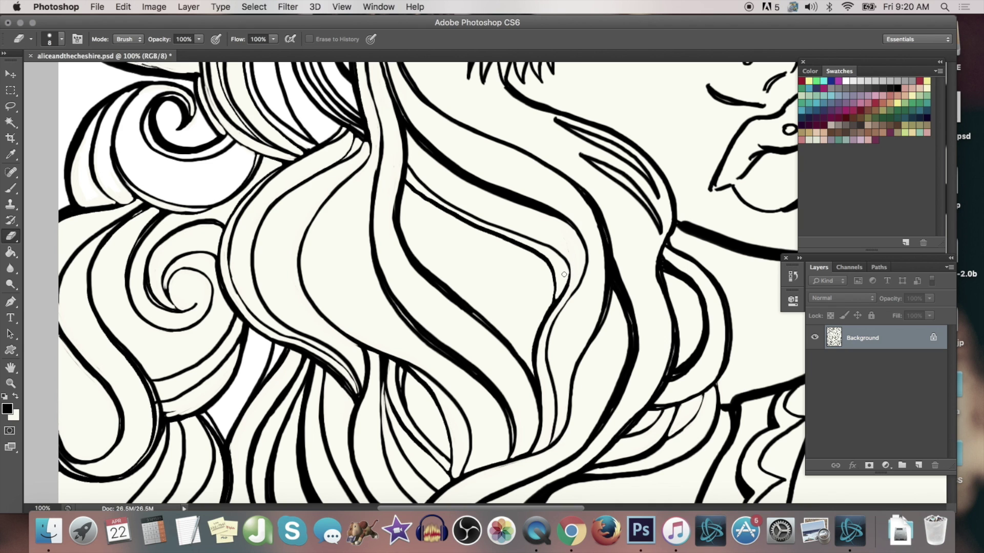
pyautogui.click(13, 187)
pyautogui.moveTo(675, 332); pyautogui.dragTo(668, 375)
# Thicken the small curled hair tip beside the large lock near the sleeve with the 3 px black brush
pyautogui.click(10, 368)
pyautogui.moveTo(379, 426)
pyautogui.mouseDown()
pyautogui.moveTo(487, 165)
pyautogui.moveTo(475, 111)
pyautogui.mouseUp()
pyautogui.click(11, 383)
pyautogui.click(394, 333)
pyautogui.click(48, 39)
pyautogui.click(401, 353)
pyautogui.click(401, 353)
pyautogui.click(63, 39)
pyautogui.click(340, 279)
pyautogui.click(10, 188)
pyautogui.moveTo(275, 179); pyautogui.dragTo(208, 172)
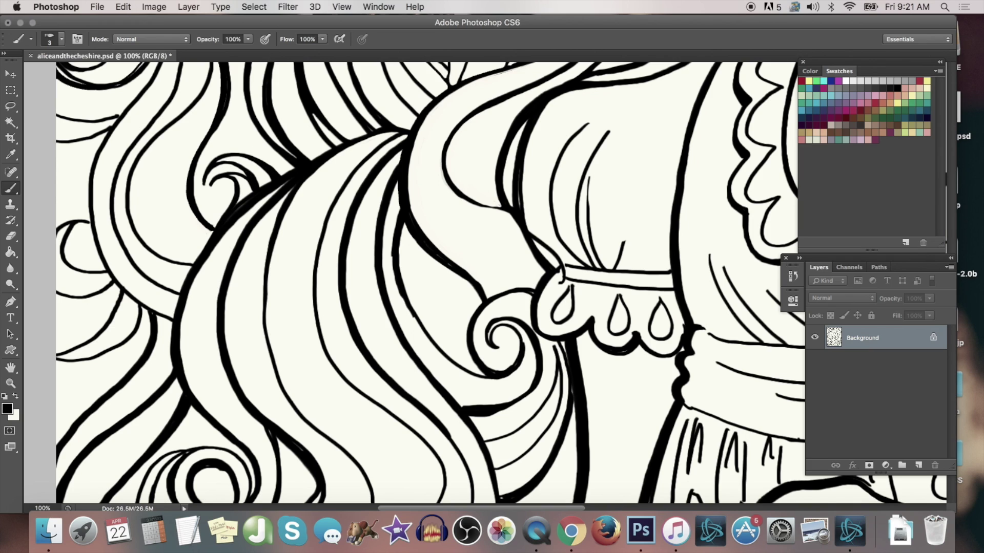
# Thin the puffed sleeve's outer edge and the corner of its cuff band with the 8 px eraser
pyautogui.press('e')
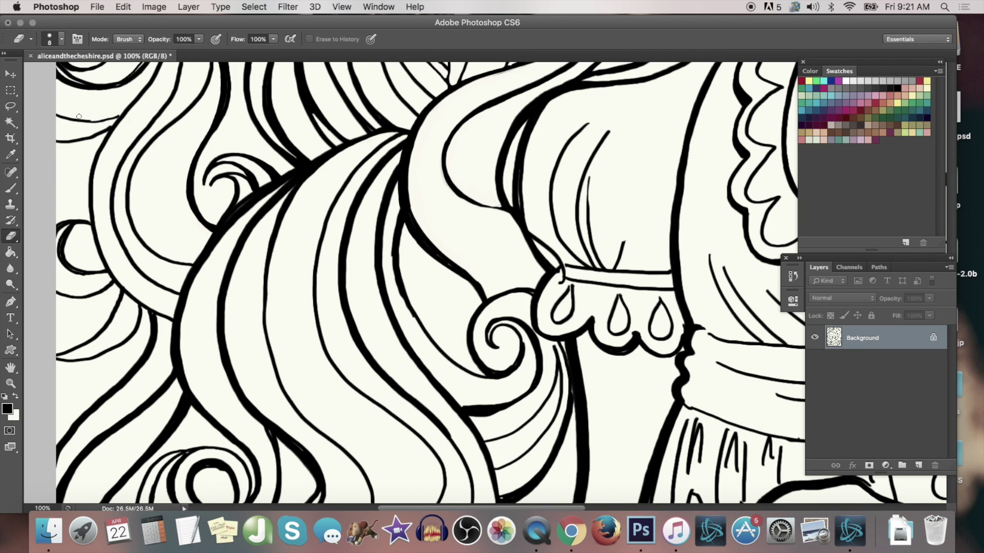
pyautogui.moveTo(558, 282); pyautogui.dragTo(563, 268)
pyautogui.moveTo(543, 103); pyautogui.dragTo(507, 164)
# Thin the lower outline of the cuff's middle scallop with the eraser at 200% zoom
pyautogui.click(10, 383)
pyautogui.click(696, 356)
pyautogui.press('e')
pyautogui.rightClick(594, 287)
pyautogui.click(613, 246)
pyautogui.moveTo(571, 314); pyautogui.dragTo(514, 329)
# Thin the notch between the cuff scallops, the outer teardrops and the first scallop's outline with the 6 px eraser
pyautogui.rightClick(603, 285)
pyautogui.click(619, 245)
pyautogui.moveTo(584, 310); pyautogui.dragTo(589, 328)
pyautogui.moveTo(619, 240); pyautogui.dragTo(609, 264)
pyautogui.moveTo(449, 211); pyautogui.dragTo(452, 277)
pyautogui.moveTo(408, 191)
pyautogui.mouseDown()
pyautogui.moveTo(377, 258)
pyautogui.moveTo(455, 303)
pyautogui.mouseUp()
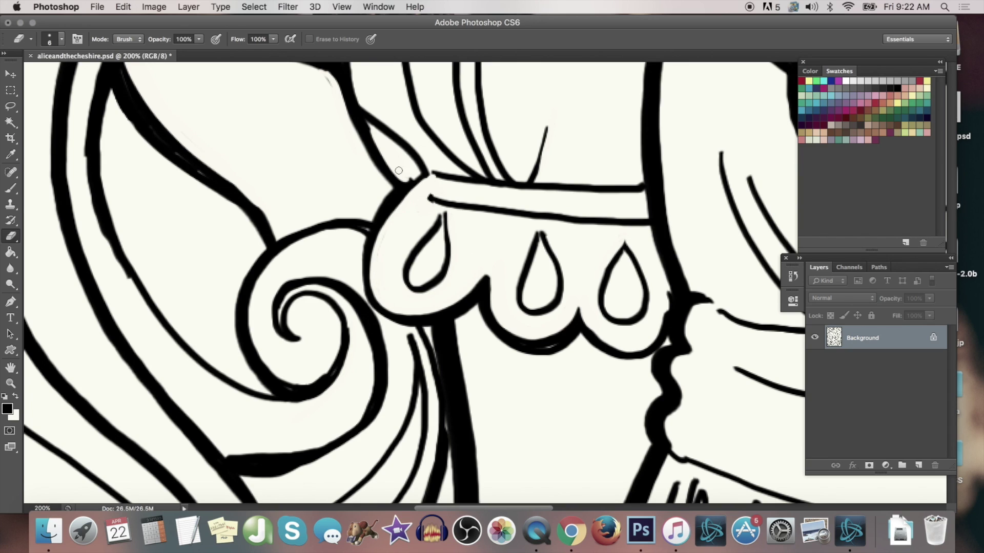
# Thin the fold above the cuff, all three teardrops and the remaining scallop edges with the 6 px eraser
pyautogui.moveTo(370, 129); pyautogui.dragTo(408, 181)
pyautogui.moveTo(545, 232)
pyautogui.mouseDown()
pyautogui.moveTo(527, 316)
pyautogui.moveTo(518, 302)
pyautogui.mouseUp()
pyautogui.moveTo(440, 230); pyautogui.dragTo(441, 266)
pyautogui.moveTo(539, 239); pyautogui.dragTo(521, 307)
pyautogui.moveTo(622, 257)
pyautogui.mouseDown()
pyautogui.moveTo(627, 323)
pyautogui.moveTo(643, 308)
pyautogui.mouseUp()
pyautogui.moveTo(651, 229)
pyautogui.mouseDown()
pyautogui.moveTo(645, 347)
pyautogui.moveTo(581, 311)
pyautogui.mouseUp()
pyautogui.moveTo(492, 279); pyautogui.dragTo(554, 339)
pyautogui.moveTo(575, 307); pyautogui.dragTo(488, 278)
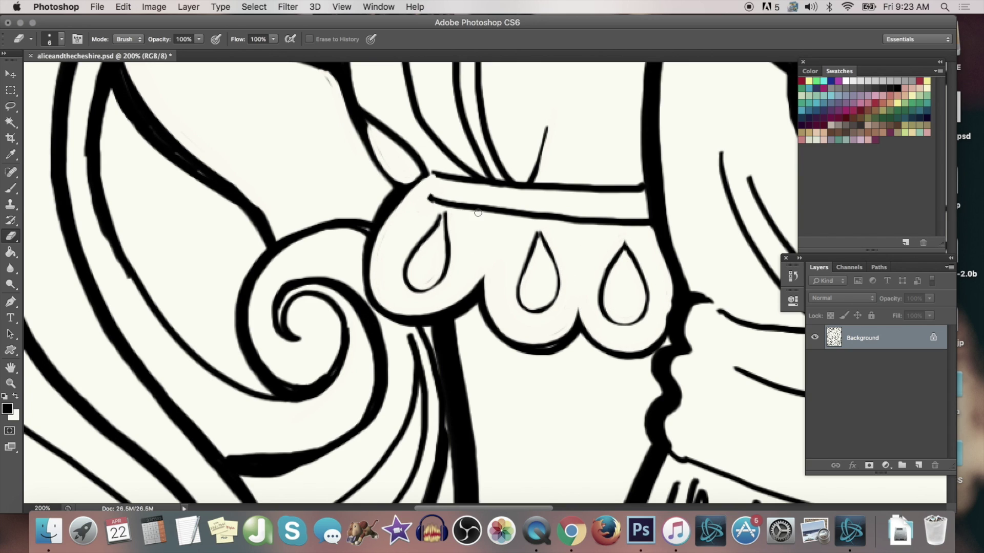
# Fit the whole drawing in view and save the document
pyautogui.press('z')
pyautogui.press('super+0')
pyautogui.press('super+s')
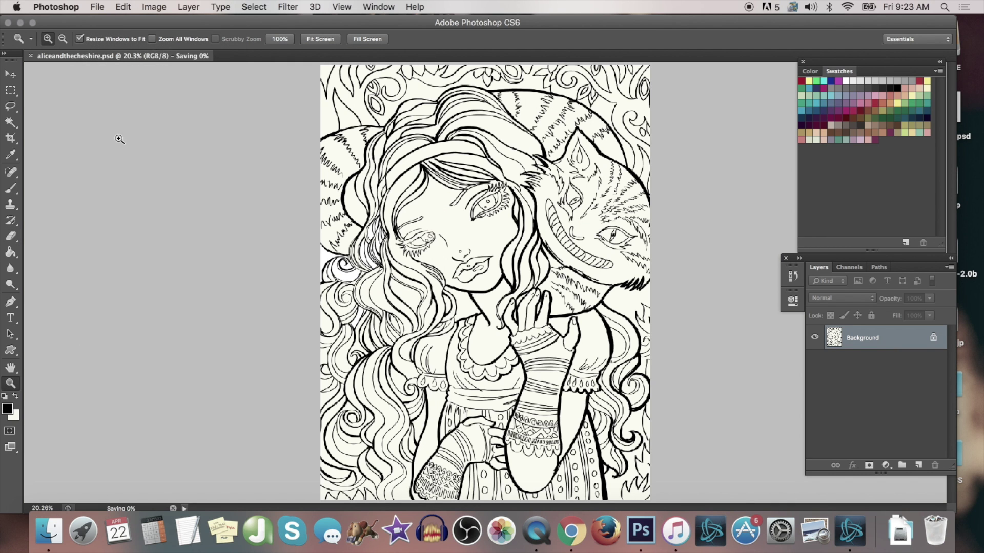
# Thin the girl's long hair strands along the drawing's left side with the eraser
pyautogui.click(535, 365)
pyautogui.click(239, 297)
pyautogui.click(240, 296)
pyautogui.click(239, 297)
pyautogui.click(240, 297)
pyautogui.press('e')
pyautogui.moveTo(153, 212)
pyautogui.mouseDown()
pyautogui.moveTo(191, 359)
pyautogui.moveTo(172, 379)
pyautogui.mouseUp()
pyautogui.moveTo(184, 267); pyautogui.dragTo(187, 303)
pyautogui.moveTo(101, 145); pyautogui.dragTo(194, 255)
pyautogui.moveTo(200, 256); pyautogui.dragTo(92, 419)
# Refine the neighbouring hair curves on the girl's left-side locks with the eraser and save the document
pyautogui.rightClick(176, 214)
pyautogui.moveTo(158, 205); pyautogui.dragTo(170, 217)
pyautogui.moveTo(211, 285)
pyautogui.mouseDown()
pyautogui.moveTo(260, 299)
pyautogui.moveTo(303, 272)
pyautogui.mouseUp()
pyautogui.moveTo(374, 136)
pyautogui.mouseDown()
pyautogui.moveTo(282, 290)
pyautogui.moveTo(247, 305)
pyautogui.mouseUp()
pyautogui.moveTo(305, 270); pyautogui.dragTo(367, 150)
pyautogui.click(97, 8)
pyautogui.click(100, 135)
# Thin the remaining outer hair strands at the drawing's left edge
pyautogui.moveTo(28, 185); pyautogui.dragTo(42, 204)
pyautogui.moveTo(81, 107); pyautogui.dragTo(186, 212)
pyautogui.moveTo(110, 138); pyautogui.dragTo(172, 208)
pyautogui.moveTo(71, 225); pyautogui.dragTo(27, 169)
# Thin the large sweeping hair curves in the drawing's lower-left area with the eraser
pyautogui.press('z')
pyautogui.keyDown('alt'); pyautogui.click(605, 322); pyautogui.keyUp('alt')
pyautogui.keyDown('alt'); pyautogui.click(604, 322); pyautogui.keyUp('alt')
pyautogui.press('h')
pyautogui.moveTo(605, 322); pyautogui.dragTo(287, 169)
pyautogui.moveTo(397, 389)
pyautogui.mouseDown()
pyautogui.moveTo(375, 174)
pyautogui.moveTo(437, 105)
pyautogui.mouseUp()
pyautogui.click(10, 384)
pyautogui.click(47, 39)
pyautogui.doubleClick(237, 377)
pyautogui.click(11, 368)
pyautogui.moveTo(238, 378); pyautogui.dragTo(538, 310)
pyautogui.click(11, 236)
pyautogui.moveTo(189, 205); pyautogui.dragTo(314, 293)
pyautogui.moveTo(314, 292)
pyautogui.mouseDown()
pyautogui.moveTo(214, 235)
pyautogui.moveTo(365, 301)
pyautogui.mouseUp()
pyautogui.moveTo(280, 327); pyautogui.dragTo(183, 258)
pyautogui.moveTo(186, 214); pyautogui.dragTo(226, 259)
# Thin the adjoining strands of the lower-left hair and save the document
pyautogui.moveTo(502, 251)
pyautogui.mouseDown()
pyautogui.moveTo(520, 290)
pyautogui.moveTo(516, 349)
pyautogui.mouseUp()
pyautogui.moveTo(542, 336); pyautogui.dragTo(507, 220)
pyautogui.rightClick(527, 213)
pyautogui.moveTo(552, 245); pyautogui.dragTo(549, 245)
pyautogui.moveTo(408, 325)
pyautogui.mouseDown()
pyautogui.moveTo(453, 295)
pyautogui.moveTo(480, 248)
pyautogui.mouseUp()
pyautogui.moveTo(481, 249); pyautogui.dragTo(372, 342)
pyautogui.moveTo(441, 318); pyautogui.dragTo(483, 252)
pyautogui.moveTo(435, 286); pyautogui.dragTo(469, 259)
pyautogui.moveTo(502, 350)
pyautogui.mouseDown()
pyautogui.moveTo(287, 353)
pyautogui.moveTo(331, 374)
pyautogui.moveTo(342, 414)
pyautogui.mouseUp()
pyautogui.press('super+s')
# Repaint the inner curves of the hair curl near the drawing's bottom-left corner with the black brush
pyautogui.press('z')
pyautogui.click(11, 188)
pyautogui.moveTo(561, 303)
pyautogui.mouseDown()
pyautogui.moveTo(501, 357)
pyautogui.moveTo(464, 357)
pyautogui.mouseUp()
pyautogui.moveTo(545, 338); pyautogui.dragTo(501, 357)
pyautogui.moveTo(560, 304); pyautogui.dragTo(541, 337)
pyautogui.moveTo(552, 304); pyautogui.dragTo(537, 330)
pyautogui.moveTo(536, 330)
pyautogui.mouseDown()
pyautogui.moveTo(490, 339)
pyautogui.moveTo(420, 314)
pyautogui.mouseUp()
# Taper the repainted curl line and the lowest hair strand beneath it with the 9 px eraser
pyautogui.click(11, 236)
pyautogui.moveTo(557, 302); pyautogui.dragTo(500, 326)
pyautogui.moveTo(485, 401); pyautogui.dragTo(382, 353)
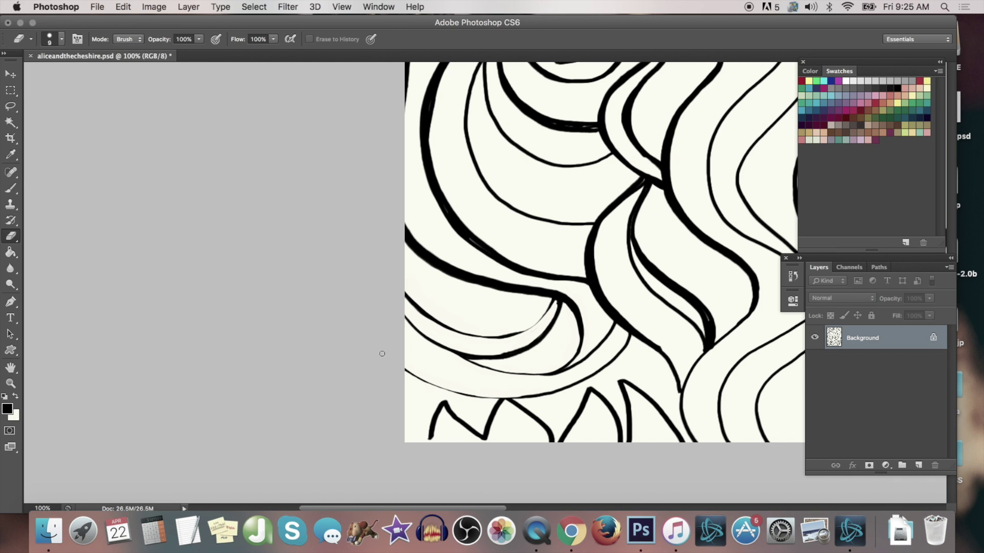
# Thin the pointed grass blades at the bottom-left edge and the hair strands just above them with the 9 px eraser
pyautogui.click(12, 369)
pyautogui.moveTo(451, 307); pyautogui.dragTo(143, 317)
pyautogui.click(12, 236)
pyautogui.moveTo(126, 449)
pyautogui.mouseDown()
pyautogui.moveTo(136, 416)
pyautogui.moveTo(147, 431)
pyautogui.mouseUp()
pyautogui.moveTo(181, 445)
pyautogui.mouseDown()
pyautogui.moveTo(199, 411)
pyautogui.moveTo(243, 449)
pyautogui.mouseUp()
pyautogui.rightClick(230, 432)
pyautogui.moveTo(276, 420); pyautogui.dragTo(266, 436)
pyautogui.moveTo(285, 403); pyautogui.dragTo(313, 452)
pyautogui.moveTo(323, 448); pyautogui.dragTo(322, 410)
pyautogui.moveTo(349, 421); pyautogui.dragTo(367, 447)
pyautogui.moveTo(336, 345); pyautogui.dragTo(362, 365)
pyautogui.moveTo(445, 309); pyautogui.dragTo(420, 342)
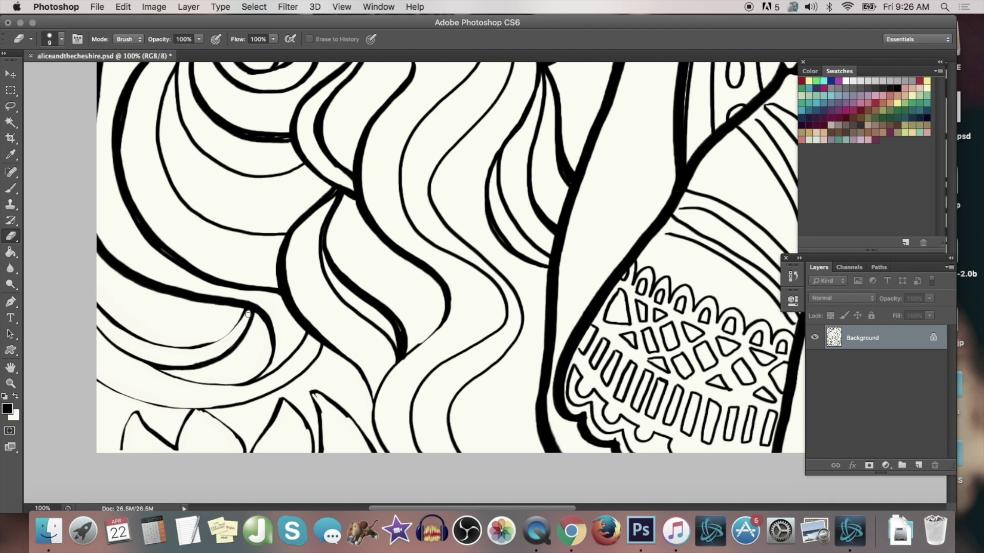
# Thin the wrist, thumb and finger outlines of the girl's lower hand with the 9 px eraser
pyautogui.click(11, 369)
pyautogui.moveTo(336, 145); pyautogui.dragTo(33, 167)
pyautogui.click(11, 236)
pyautogui.moveTo(620, 303); pyautogui.dragTo(630, 308)
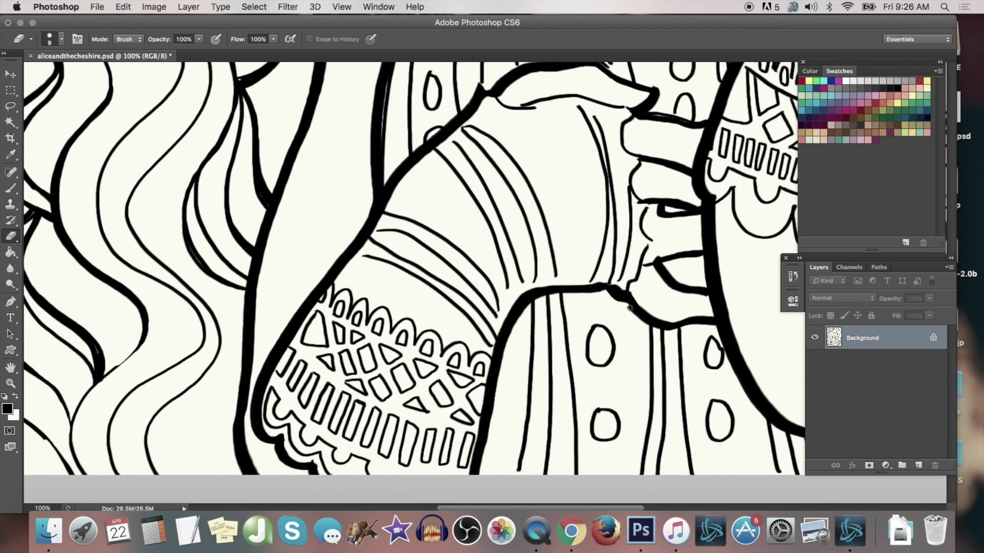
pyautogui.moveTo(602, 154); pyautogui.dragTo(304, 290)
pyautogui.moveTo(272, 206); pyautogui.dragTo(344, 243)
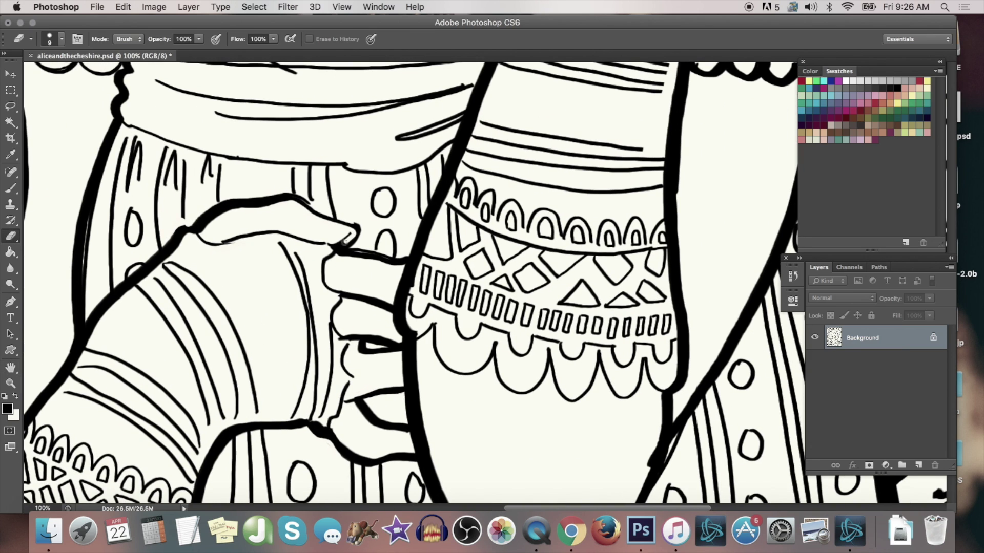
pyautogui.moveTo(201, 233); pyautogui.dragTo(282, 204)
pyautogui.moveTo(340, 255); pyautogui.dragTo(404, 266)
pyautogui.moveTo(342, 293); pyautogui.dragTo(385, 301)
pyautogui.moveTo(346, 336)
pyautogui.mouseDown()
pyautogui.moveTo(395, 340)
pyautogui.moveTo(399, 352)
pyautogui.mouseUp()
pyautogui.moveTo(354, 398)
pyautogui.mouseDown()
pyautogui.moveTo(376, 425)
pyautogui.moveTo(357, 456)
pyautogui.moveTo(319, 421)
pyautogui.mouseUp()
# Thin the patterned cuff's left outline and thicken its lower scallops with the 3 px brush
pyautogui.moveTo(408, 306)
pyautogui.mouseDown()
pyautogui.moveTo(410, 334)
pyautogui.moveTo(421, 258)
pyautogui.moveTo(407, 291)
pyautogui.moveTo(446, 195)
pyautogui.mouseUp()
pyautogui.press('b')
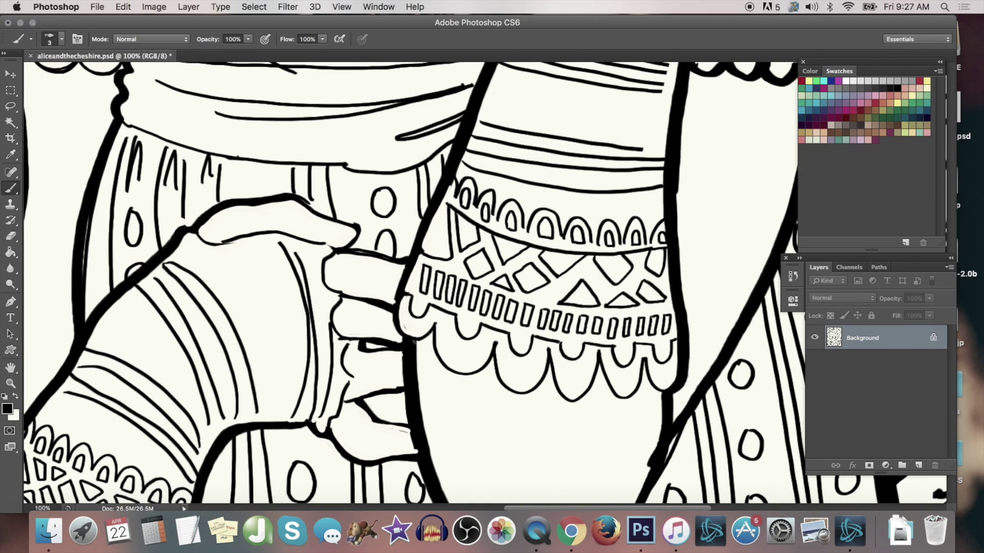
pyautogui.press('e')
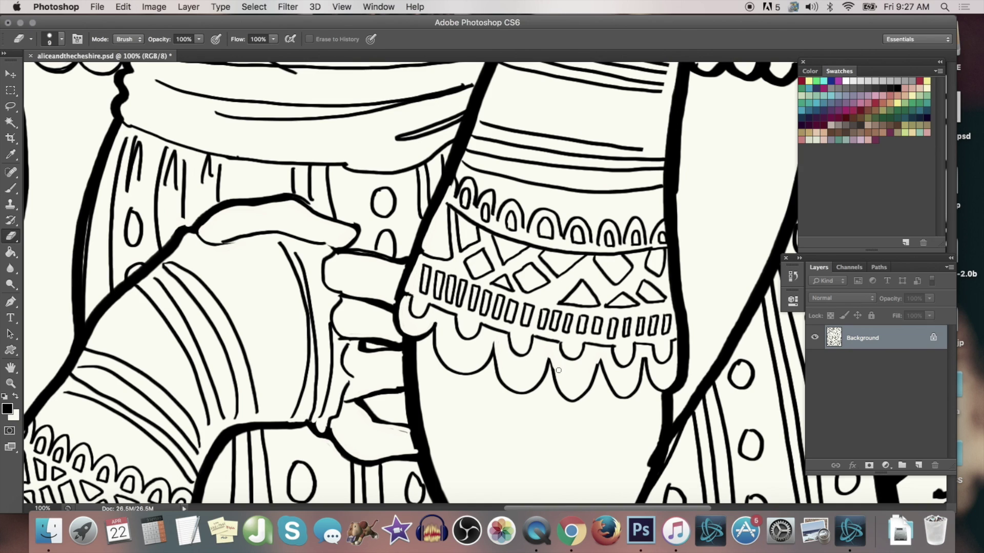
pyautogui.press('b')
pyautogui.moveTo(433, 332)
pyautogui.mouseDown()
pyautogui.moveTo(589, 388)
pyautogui.moveTo(600, 361)
pyautogui.moveTo(567, 373)
pyautogui.mouseUp()
# Refine the scallop points and right outline of the cuff with the 9 px eraser, and save the document
pyautogui.press('e')
pyautogui.moveTo(560, 398)
pyautogui.mouseDown()
pyautogui.moveTo(648, 359)
pyautogui.moveTo(641, 376)
pyautogui.mouseUp()
pyautogui.press('b')
pyautogui.press('e')
pyautogui.moveTo(602, 360); pyautogui.dragTo(599, 369)
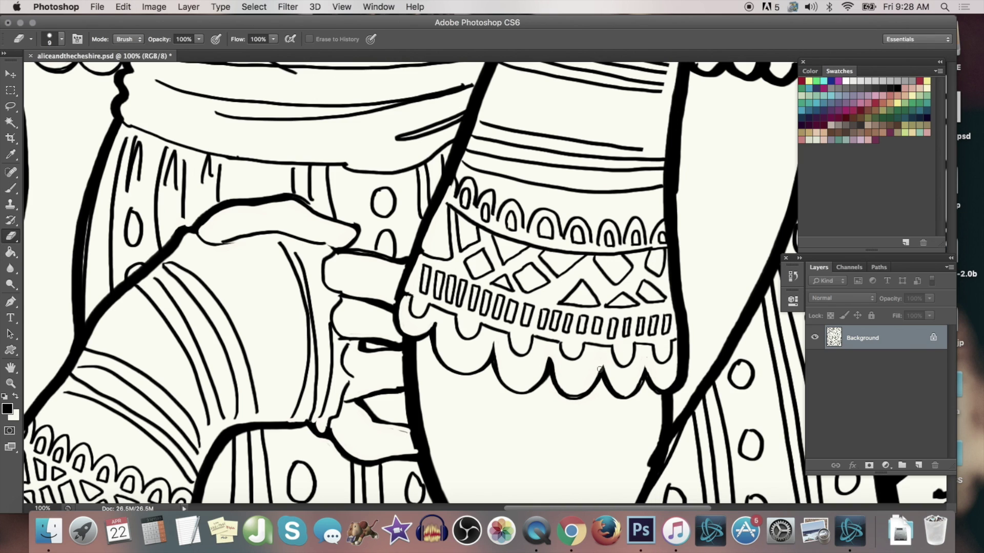
pyautogui.moveTo(676, 390)
pyautogui.mouseDown()
pyautogui.moveTo(667, 251)
pyautogui.moveTo(678, 176)
pyautogui.mouseUp()
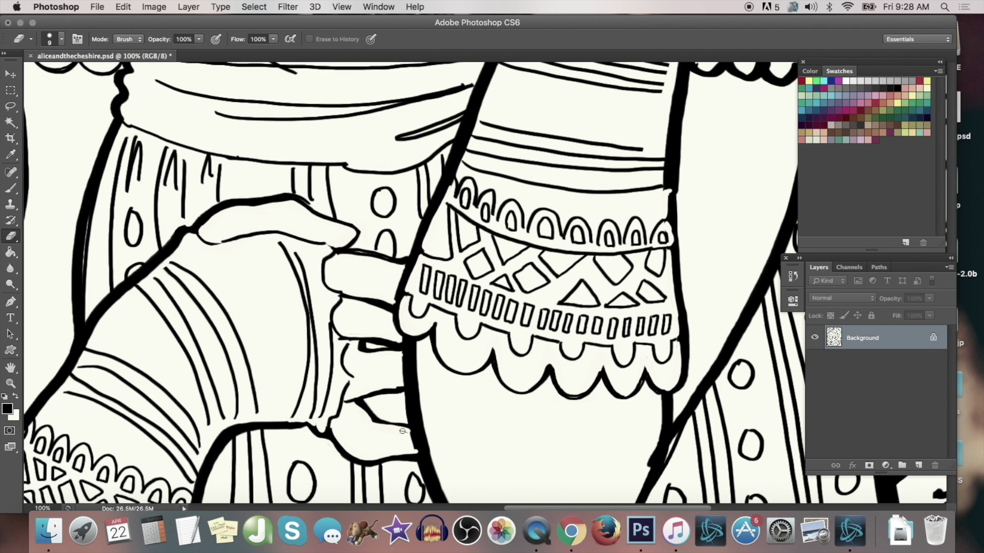
pyautogui.press('z')
pyautogui.click(324, 40)
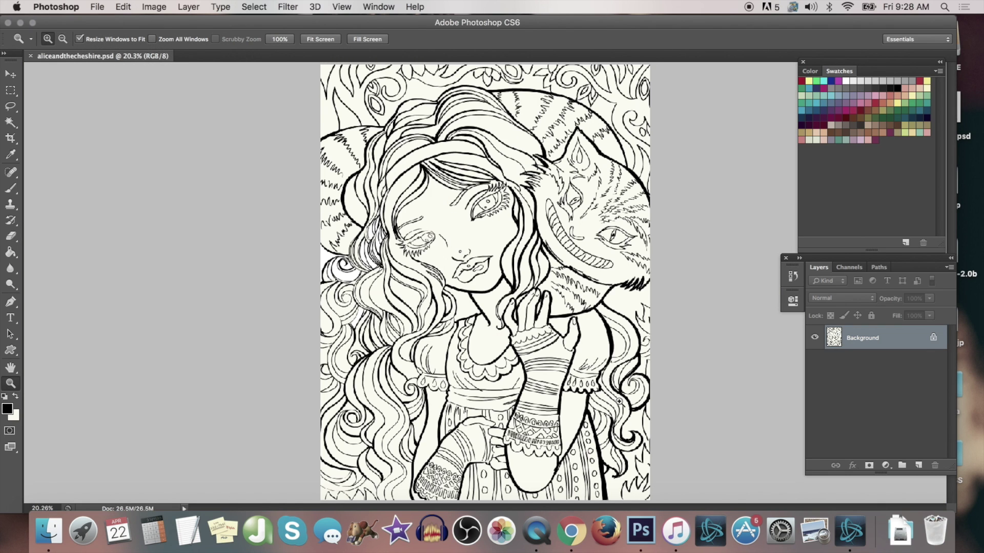
# Touch up the raised hand's index finger outline with the brush and thin the finger lines with the 9 px eraser
pyautogui.click(611, 383)
pyautogui.press('e')
pyautogui.click(11, 188)
pyautogui.moveTo(366, 147); pyautogui.dragTo(338, 165)
pyautogui.click(11, 236)
pyautogui.moveTo(369, 105); pyautogui.dragTo(369, 143)
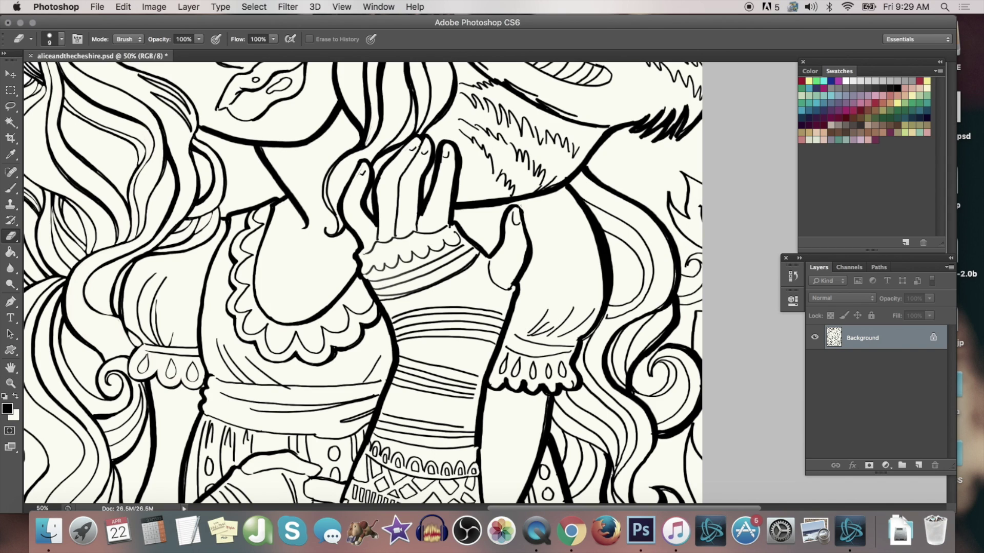
pyautogui.moveTo(452, 146); pyautogui.dragTo(449, 221)
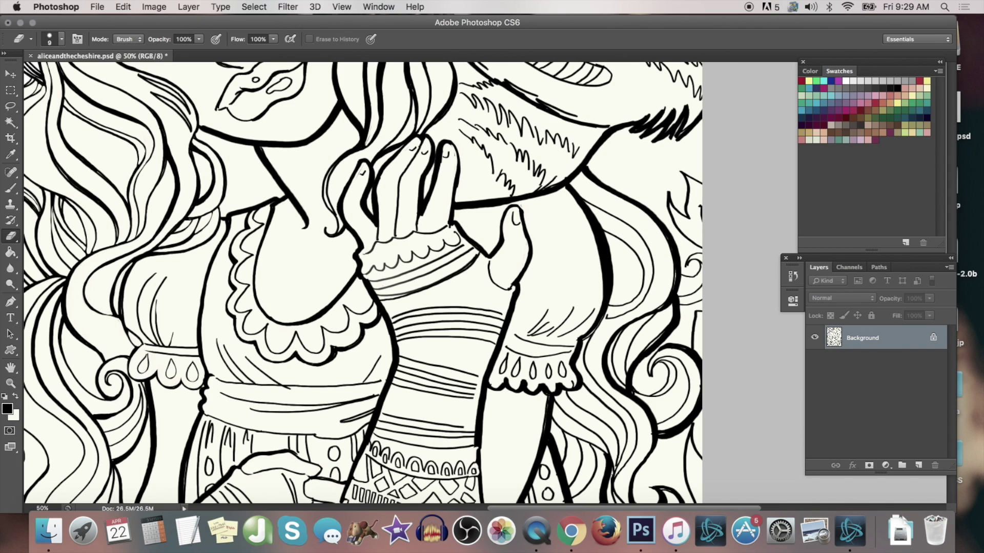
# Try to thin the index finger's edge and the ring fingertip's outline, undoing each stroke
pyautogui.moveTo(371, 166); pyautogui.dragTo(370, 185)
pyautogui.click(123, 7)
pyautogui.click(135, 21)
pyautogui.moveTo(435, 142)
pyautogui.mouseDown()
pyautogui.moveTo(425, 203)
pyautogui.moveTo(446, 143)
pyautogui.mouseUp()
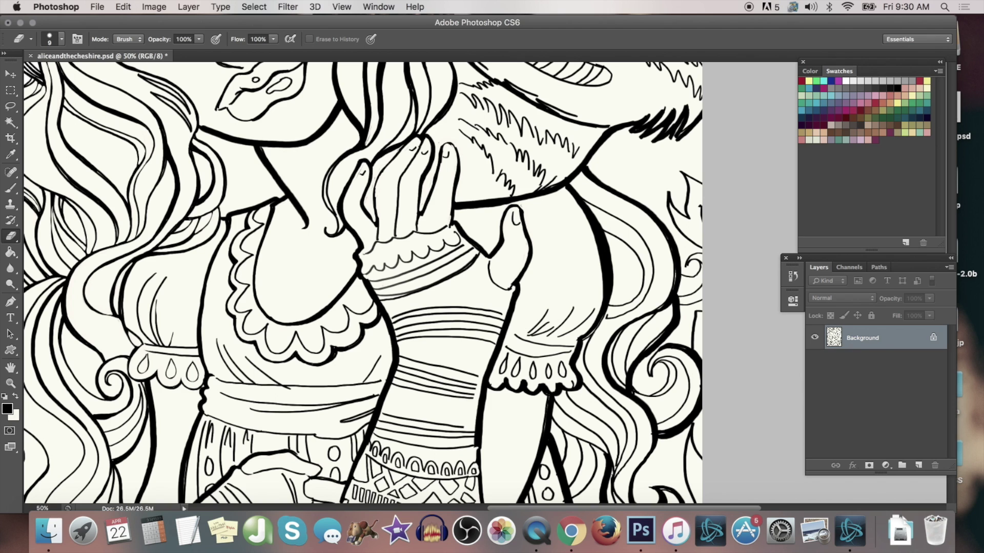
pyautogui.click(123, 8)
pyautogui.click(135, 21)
# Thin the raised forearm's outline and the lower and ruffle edges of the right puffed sleeve with the 9 px eraser
pyautogui.moveTo(572, 380); pyautogui.dragTo(573, 389)
pyautogui.keyDown('super'); pyautogui.click(471, 338); pyautogui.keyUp('super')
pyautogui.moveTo(472, 338); pyautogui.dragTo(543, 179)
pyautogui.moveTo(413, 305); pyautogui.dragTo(386, 364)
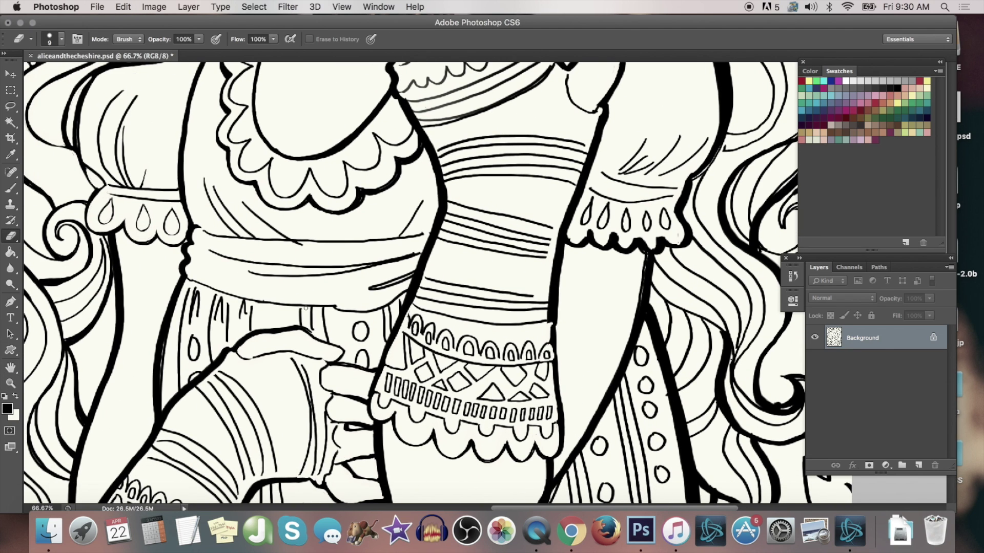
pyautogui.moveTo(728, 138); pyautogui.dragTo(719, 161)
pyautogui.moveTo(569, 235)
pyautogui.mouseDown()
pyautogui.moveTo(661, 238)
pyautogui.moveTo(684, 191)
pyautogui.mouseUp()
# Clean up the outline where the elbow meets the upper arm and thin the skirt's right edge
pyautogui.moveTo(512, 435)
pyautogui.mouseDown()
pyautogui.moveTo(429, 190)
pyautogui.moveTo(333, 350)
pyautogui.mouseUp()
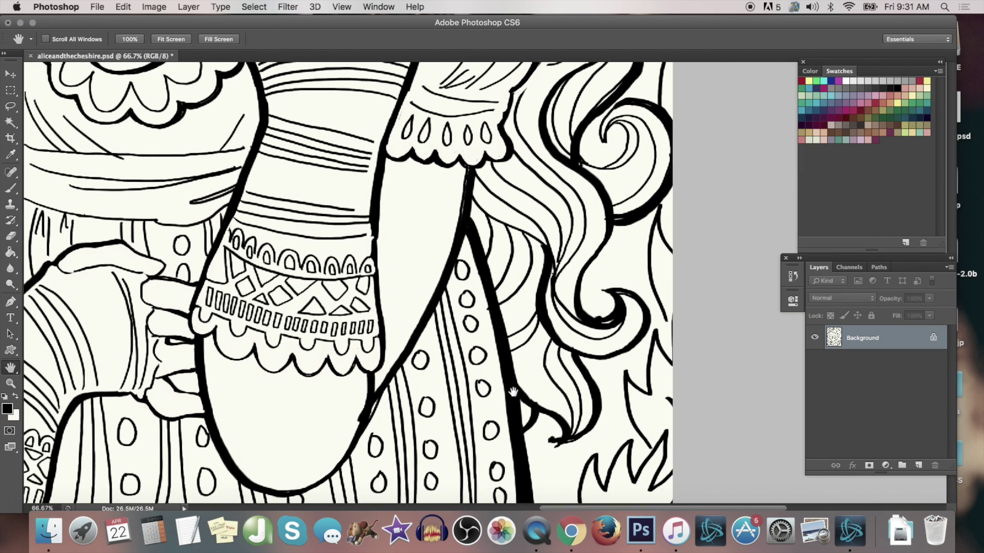
pyautogui.rightClick(399, 382)
pyautogui.click(435, 243)
pyautogui.moveTo(363, 407)
pyautogui.mouseDown()
pyautogui.moveTo(339, 442)
pyautogui.moveTo(354, 457)
pyautogui.mouseUp()
pyautogui.moveTo(484, 305); pyautogui.dragTo(474, 260)
# Taper the hair tips beside the skirt and the inside of the curl above them with the eraser
pyautogui.moveTo(551, 434)
pyautogui.mouseDown()
pyautogui.moveTo(562, 428)
pyautogui.moveTo(544, 417)
pyautogui.mouseUp()
pyautogui.moveTo(576, 446); pyautogui.dragTo(549, 446)
pyautogui.moveTo(584, 376); pyautogui.dragTo(592, 429)
pyautogui.moveTo(542, 405); pyautogui.dragTo(517, 377)
pyautogui.moveTo(595, 314); pyautogui.dragTo(614, 307)
pyautogui.moveTo(584, 288)
pyautogui.mouseDown()
pyautogui.moveTo(585, 304)
pyautogui.moveTo(613, 314)
pyautogui.mouseUp()
# Thin the flowing strands leading into the lower-right curl and the curl's outer edge with the 9 px eraser
pyautogui.rightClick(579, 328)
pyautogui.click(606, 243)
pyautogui.moveTo(552, 256); pyautogui.dragTo(547, 323)
pyautogui.moveTo(547, 308); pyautogui.dragTo(565, 343)
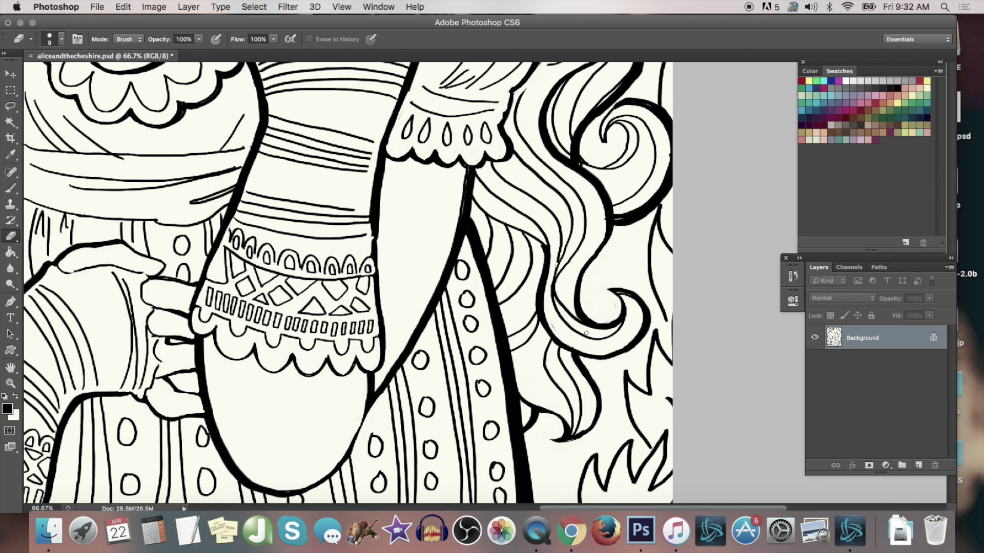
pyautogui.moveTo(549, 267); pyautogui.dragTo(537, 293)
pyautogui.moveTo(554, 145); pyautogui.dragTo(582, 168)
pyautogui.moveTo(567, 153)
pyautogui.mouseDown()
pyautogui.moveTo(601, 185)
pyautogui.moveTo(589, 169)
pyautogui.mouseUp()
pyautogui.moveTo(569, 347); pyautogui.dragTo(581, 352)
# Thin the heavy outer outline of the right puffed sleeve with the eraser and save the document
pyautogui.moveTo(265, 366)
pyautogui.mouseDown()
pyautogui.moveTo(167, 330)
pyautogui.moveTo(363, 297)
pyautogui.mouseUp()
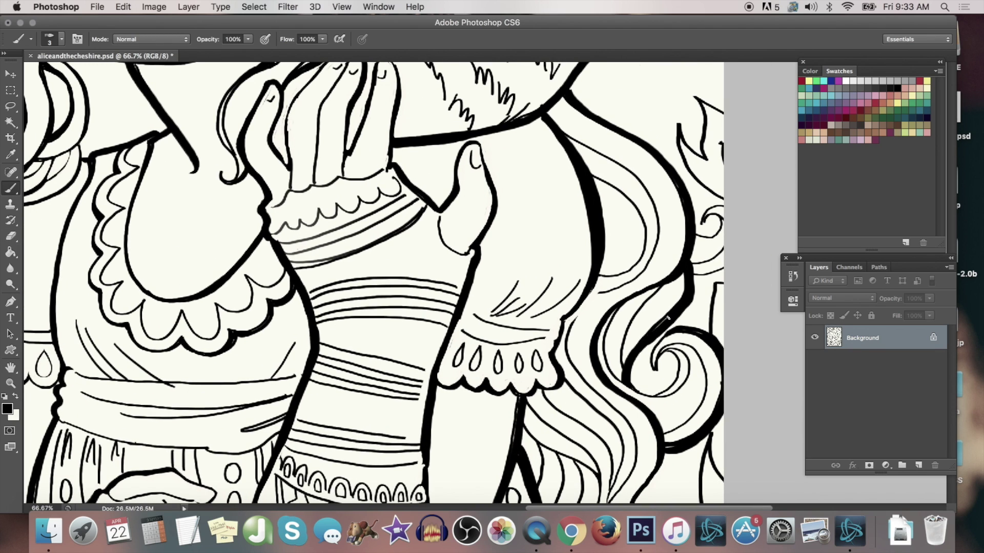
pyautogui.click(17, 229)
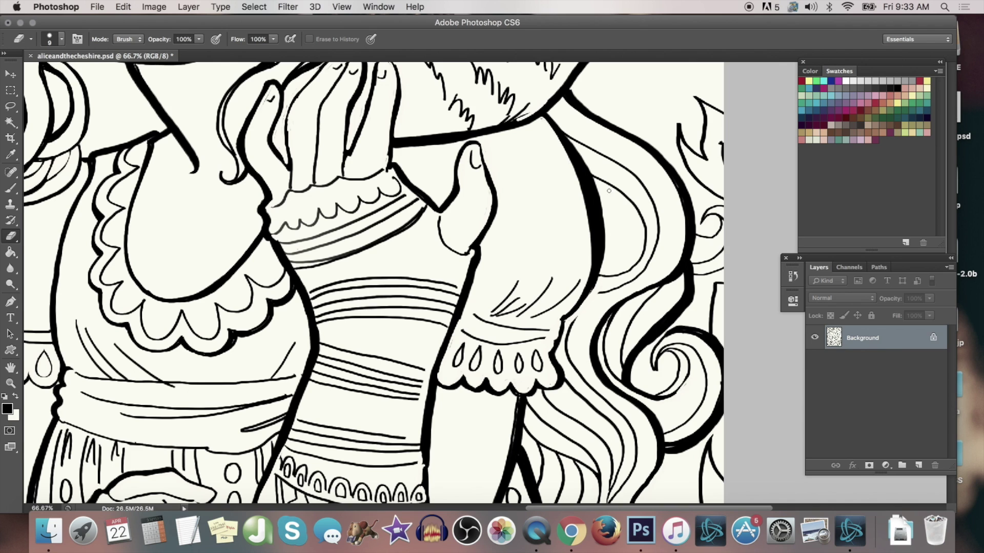
pyautogui.moveTo(563, 154); pyautogui.dragTo(587, 271)
pyautogui.rightClick(410, 143)
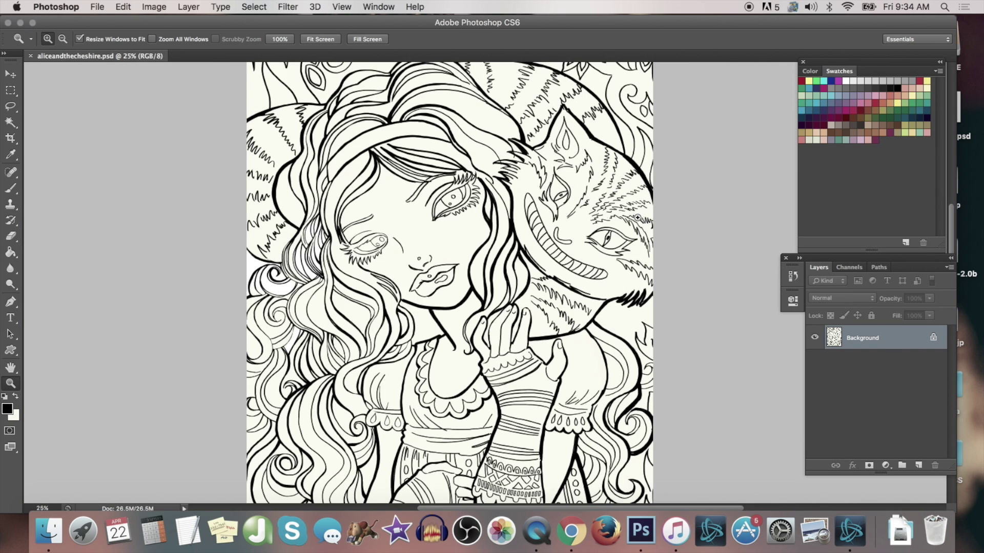
# Thin the Cheshire cat's jaw outline below the grin with the 19 px eraser
pyautogui.click(634, 220)
pyautogui.click(625, 228)
pyautogui.click(11, 236)
pyautogui.moveTo(418, 260)
pyautogui.mouseDown()
pyautogui.moveTo(551, 363)
pyautogui.moveTo(537, 357)
pyautogui.mouseUp()
pyautogui.moveTo(397, 154); pyautogui.dragTo(556, 366)
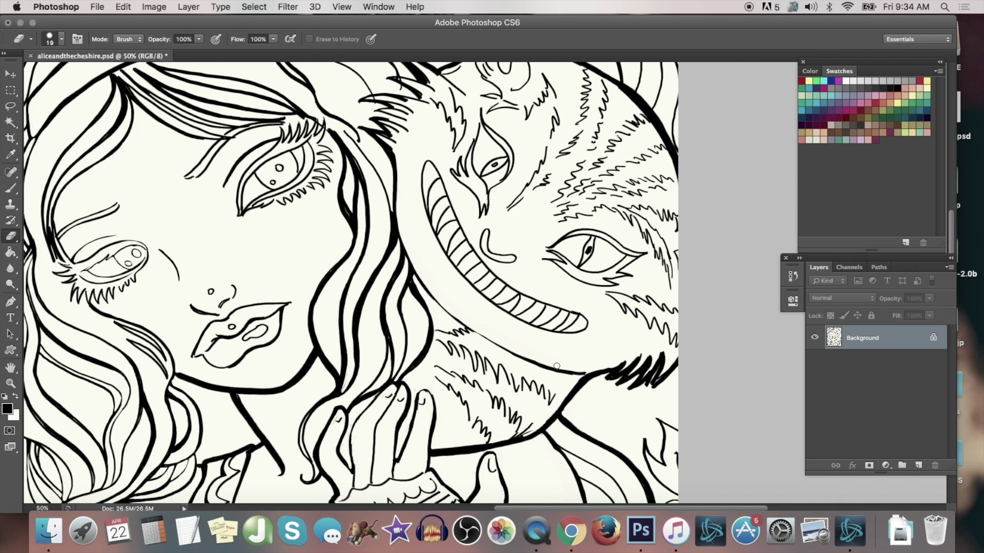
# Resize the eraser and taper the thick fur tufts at the cat's chin
pyautogui.click(11, 383)
pyautogui.click(631, 236)
pyautogui.click(10, 237)
pyautogui.rightClick(637, 318)
pyautogui.moveTo(668, 244); pyautogui.dragTo(666, 244)
pyautogui.moveTo(626, 403)
pyautogui.mouseDown()
pyautogui.moveTo(579, 416)
pyautogui.moveTo(645, 398)
pyautogui.mouseUp()
pyautogui.moveTo(653, 398)
pyautogui.mouseDown()
pyautogui.moveTo(651, 417)
pyautogui.moveTo(662, 408)
pyautogui.mouseUp()
# Thin the outline at the right end of the cat's grin with the eraser
pyautogui.click(11, 383)
pyautogui.click(627, 262)
pyautogui.click(11, 236)
pyautogui.moveTo(540, 379)
pyautogui.mouseDown()
pyautogui.moveTo(514, 370)
pyautogui.moveTo(529, 376)
pyautogui.mouseUp()
# Set the eraser to 8 px and thin the outline at the inner corner of the cat's lower eye
pyautogui.rightClick(573, 327)
pyautogui.moveTo(602, 244); pyautogui.dragTo(599, 244)
pyautogui.click(548, 249)
pyautogui.moveTo(521, 217); pyautogui.dragTo(487, 234)
pyautogui.moveTo(486, 231)
pyautogui.mouseDown()
pyautogui.moveTo(521, 210)
pyautogui.moveTo(463, 249)
pyautogui.moveTo(468, 273)
pyautogui.mouseUp()
pyautogui.rightClick(458, 264)
pyautogui.click(441, 262)
pyautogui.moveTo(468, 253); pyautogui.dragTo(502, 277)
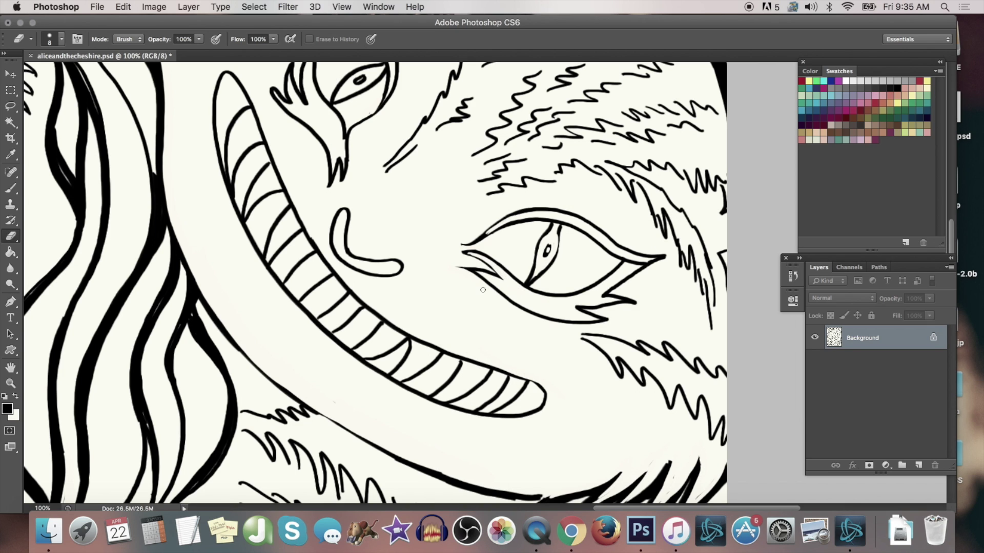
# Thin the lines around the cat's upper eye and taper the fur tufts at its cheek with the 8 px eraser
pyautogui.moveTo(390, 143); pyautogui.dragTo(396, 358)
pyautogui.moveTo(383, 287)
pyautogui.mouseDown()
pyautogui.moveTo(342, 315)
pyautogui.moveTo(347, 322)
pyautogui.mouseUp()
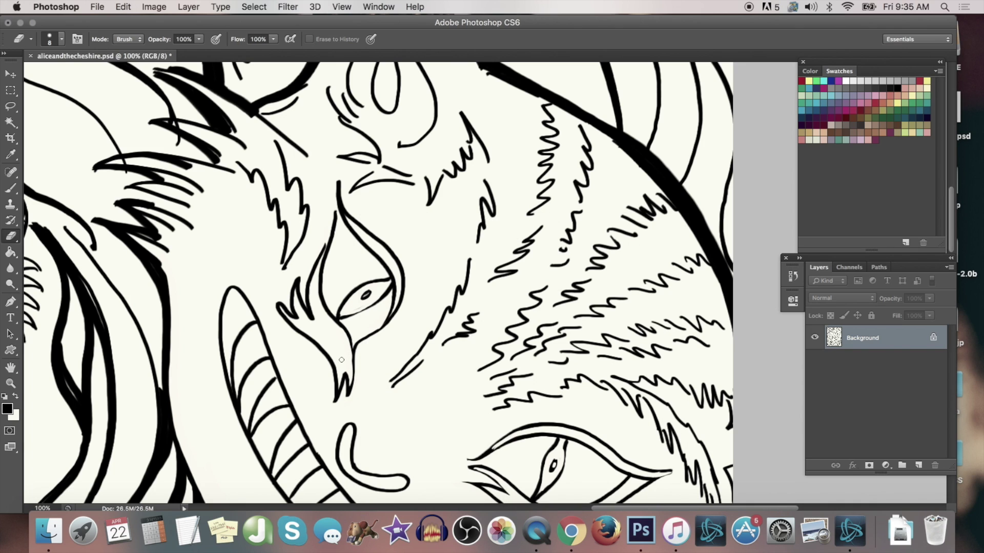
pyautogui.moveTo(178, 145); pyautogui.dragTo(182, 126)
pyautogui.moveTo(189, 168)
pyautogui.mouseDown()
pyautogui.moveTo(109, 163)
pyautogui.moveTo(121, 171)
pyautogui.mouseUp()
pyautogui.moveTo(97, 251)
pyautogui.mouseDown()
pyautogui.moveTo(82, 242)
pyautogui.moveTo(121, 241)
pyautogui.mouseUp()
pyautogui.moveTo(128, 230)
pyautogui.mouseDown()
pyautogui.moveTo(168, 290)
pyautogui.moveTo(132, 239)
pyautogui.mouseUp()
pyautogui.moveTo(159, 235); pyautogui.dragTo(142, 218)
pyautogui.moveTo(115, 205)
pyautogui.mouseDown()
pyautogui.moveTo(128, 214)
pyautogui.moveTo(46, 241)
pyautogui.moveTo(69, 281)
pyautogui.moveTo(65, 325)
pyautogui.moveTo(102, 328)
pyautogui.mouseUp()
# Touch up the cat's cheek outline beside the girl's hair with the 3 px brush
pyautogui.press('z')
pyautogui.keyDown('alt'); pyautogui.click(286, 186); pyautogui.keyUp('alt')
pyautogui.press('b')
pyautogui.moveTo(158, 207)
pyautogui.mouseDown()
pyautogui.moveTo(201, 259)
pyautogui.moveTo(202, 322)
pyautogui.mouseUp()
pyautogui.moveTo(202, 321); pyautogui.dragTo(197, 250)
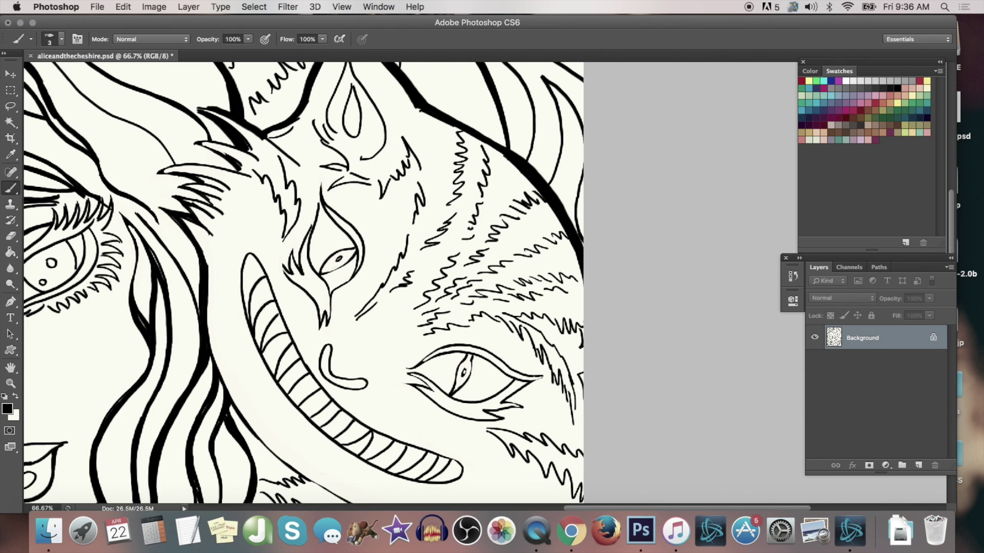
# Set the eraser to 5 px and taper the upper eyelashes of the girl's eye nearest the cat
pyautogui.press('e')
pyautogui.press('z')
pyautogui.click(79, 79)
pyautogui.click(79, 79)
pyautogui.press('e')
pyautogui.rightClick(123, 297)
pyautogui.write('5')
pyautogui.press('Return')
pyautogui.moveTo(146, 336)
pyautogui.mouseDown()
pyautogui.moveTo(163, 296)
pyautogui.moveTo(167, 318)
pyautogui.mouseUp()
pyautogui.moveTo(171, 341)
pyautogui.mouseDown()
pyautogui.moveTo(190, 286)
pyautogui.moveTo(232, 278)
pyautogui.mouseUp()
pyautogui.moveTo(234, 346); pyautogui.dragTo(257, 310)
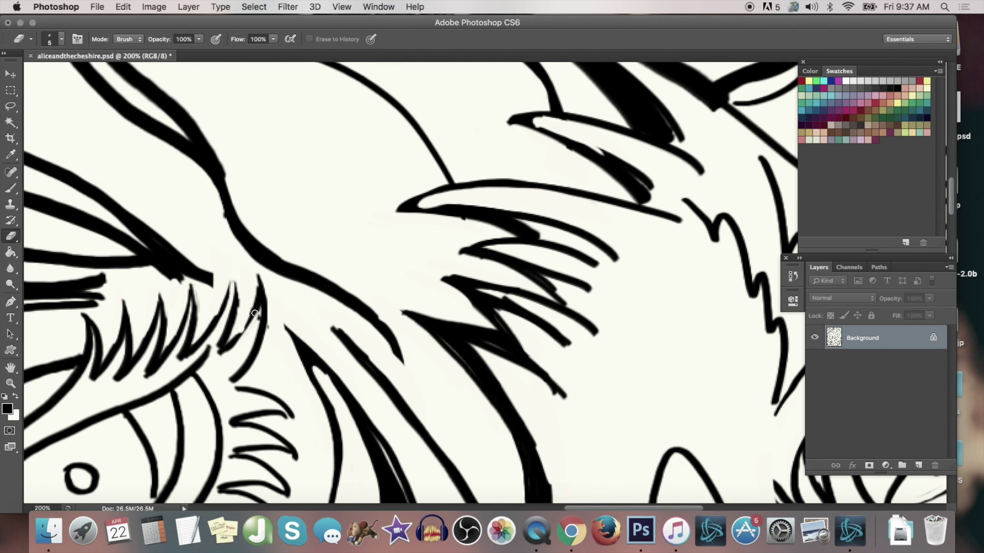
# Redraw an outer eyelash and strengthen the hair strand beside the girl's eye with the brush
pyautogui.press('b')
pyautogui.rightClick(264, 279)
pyautogui.press('Return')
pyautogui.moveTo(234, 275)
pyautogui.mouseDown()
pyautogui.moveTo(223, 317)
pyautogui.moveTo(204, 336)
pyautogui.mouseUp()
pyautogui.moveTo(272, 314); pyautogui.dragTo(333, 429)
# Thin the hair strands beside the girl's eye and taper the blunt strand ends above her lashes with the eraser
pyautogui.click(11, 236)
pyautogui.moveTo(293, 340); pyautogui.dragTo(333, 387)
pyautogui.moveTo(331, 328); pyautogui.dragTo(380, 373)
pyautogui.moveTo(220, 199); pyautogui.dragTo(235, 241)
pyautogui.moveTo(164, 282); pyautogui.dragTo(210, 286)
pyautogui.moveTo(105, 275)
pyautogui.mouseDown()
pyautogui.moveTo(70, 280)
pyautogui.moveTo(105, 281)
pyautogui.mouseUp()
pyautogui.moveTo(105, 292); pyautogui.dragTo(88, 293)
# Refine the girl's hair strand and the neighbouring cat fur tufts with the eraser, and save the document
pyautogui.moveTo(193, 117); pyautogui.dragTo(229, 197)
pyautogui.moveTo(374, 318)
pyautogui.mouseDown()
pyautogui.moveTo(483, 228)
pyautogui.moveTo(462, 198)
pyautogui.moveTo(547, 226)
pyautogui.moveTo(583, 162)
pyautogui.moveTo(641, 185)
pyautogui.moveTo(483, 288)
pyautogui.moveTo(562, 341)
pyautogui.moveTo(547, 372)
pyautogui.moveTo(566, 385)
pyautogui.mouseUp()
pyautogui.moveTo(592, 292); pyautogui.dragTo(617, 261)
pyautogui.moveTo(681, 199); pyautogui.dragTo(713, 242)
pyautogui.click(11, 383)
pyautogui.click(325, 38)
pyautogui.click(97, 8)
pyautogui.click(120, 137)
# Thin the outer end of the girl's eyebrow with the eraser
pyautogui.click(633, 218)
pyautogui.click(627, 197)
pyautogui.click(621, 179)
pyautogui.click(614, 164)
pyautogui.press('space')
pyautogui.moveTo(605, 164); pyautogui.dragTo(784, 241)
pyautogui.press('e')
pyautogui.moveTo(293, 332)
pyautogui.mouseDown()
pyautogui.moveTo(333, 314)
pyautogui.moveTo(251, 381)
pyautogui.mouseUp()
# Set the eraser to 8 px and undo the last eraser mark on the girl's eye
pyautogui.press('b')
pyautogui.click(11, 236)
pyautogui.click(371, 368)
pyautogui.rightClick(371, 368)
pyautogui.click(430, 300)
pyautogui.doubleClick(487, 229)
pyautogui.write('8')
pyautogui.click(123, 7)
pyautogui.click(136, 46)
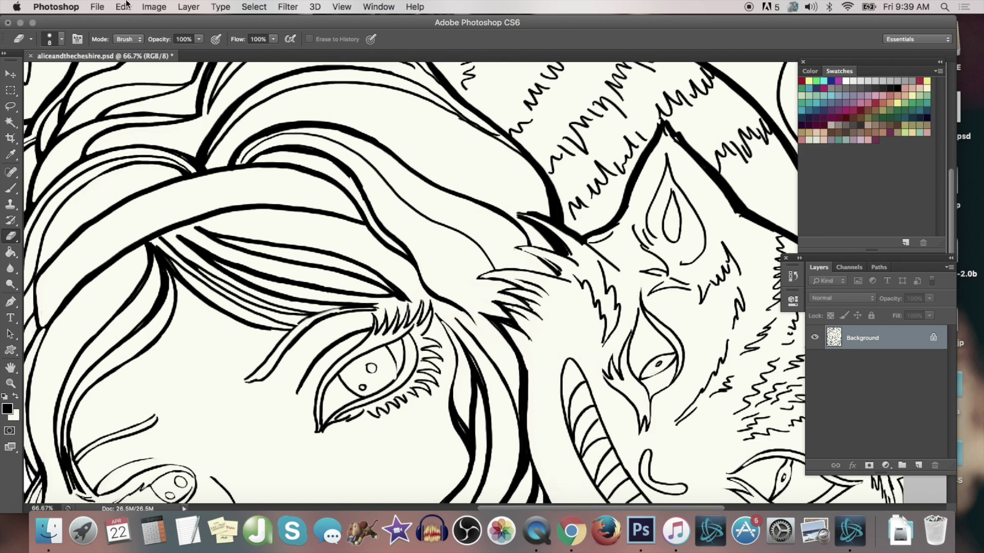
# Thin the girl's eyebrow and eyelid crease, plus the fringe and crown hair strands, with the 8 px eraser
pyautogui.moveTo(353, 336); pyautogui.dragTo(300, 390)
pyautogui.moveTo(324, 315); pyautogui.dragTo(275, 366)
pyautogui.moveTo(155, 247); pyautogui.dragTo(201, 292)
pyautogui.moveTo(193, 246)
pyautogui.mouseDown()
pyautogui.moveTo(245, 278)
pyautogui.moveTo(311, 299)
pyautogui.mouseUp()
pyautogui.moveTo(205, 253); pyautogui.dragTo(329, 293)
pyautogui.moveTo(458, 117); pyautogui.dragTo(525, 156)
pyautogui.moveTo(339, 169); pyautogui.dragTo(349, 178)
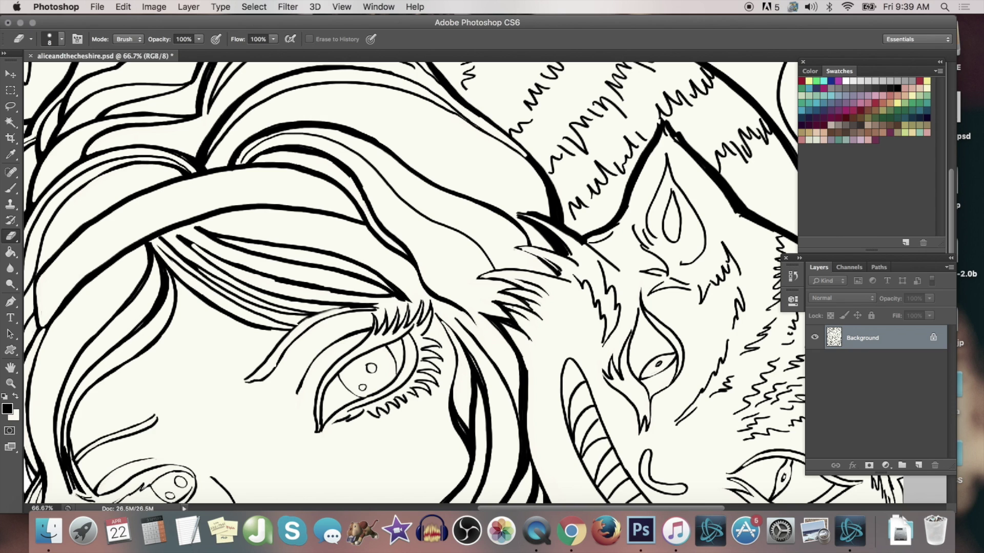
# Thin the heavy outline of the cat's ear and the top of its head with the 8 px eraser
pyautogui.moveTo(719, 134); pyautogui.dragTo(624, 270)
pyautogui.moveTo(564, 253); pyautogui.dragTo(636, 340)
pyautogui.moveTo(533, 345); pyautogui.dragTo(561, 280)
pyautogui.moveTo(654, 353); pyautogui.dragTo(716, 384)
pyautogui.moveTo(733, 397); pyautogui.dragTo(789, 465)
pyautogui.moveTo(519, 364); pyautogui.dragTo(496, 377)
pyautogui.moveTo(494, 379); pyautogui.dragTo(524, 405)
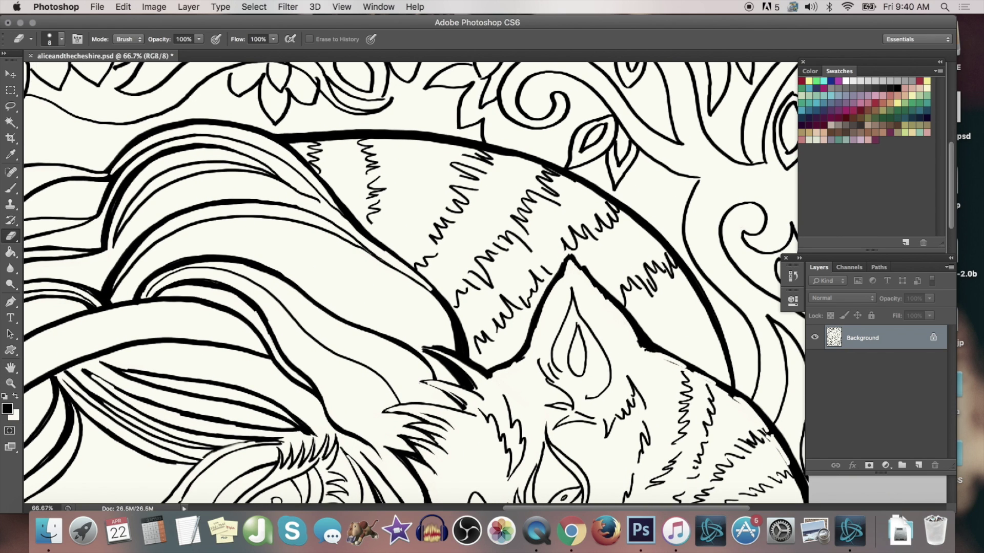
# Thin the outlines of the leaf cluster just above the cat's striped arc with the eraser
pyautogui.moveTo(574, 136); pyautogui.dragTo(570, 165)
pyautogui.moveTo(607, 123)
pyautogui.mouseDown()
pyautogui.moveTo(580, 152)
pyautogui.moveTo(601, 141)
pyautogui.mouseUp()
pyautogui.moveTo(606, 158); pyautogui.dragTo(614, 190)
pyautogui.moveTo(615, 189); pyautogui.dragTo(633, 160)
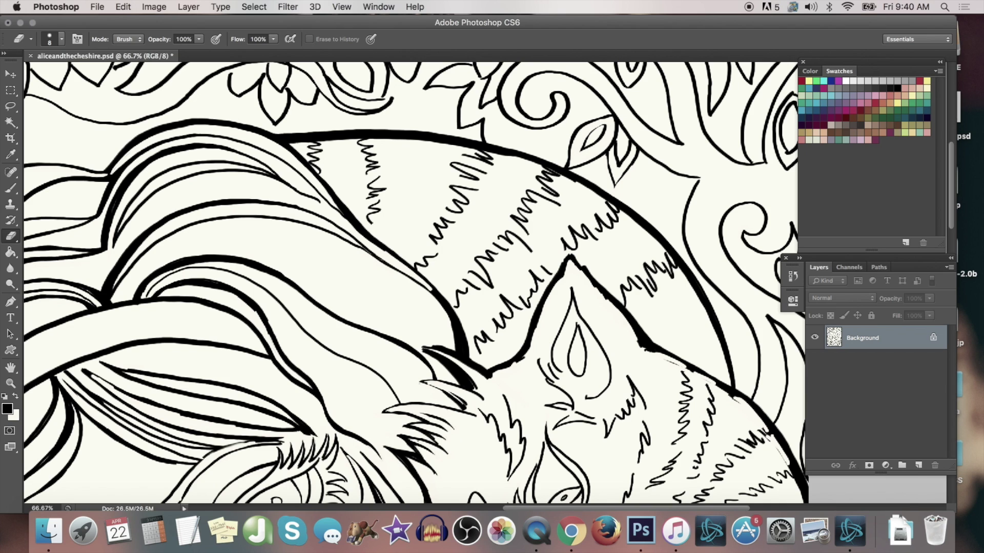
pyautogui.moveTo(563, 205); pyautogui.dragTo(354, 309)
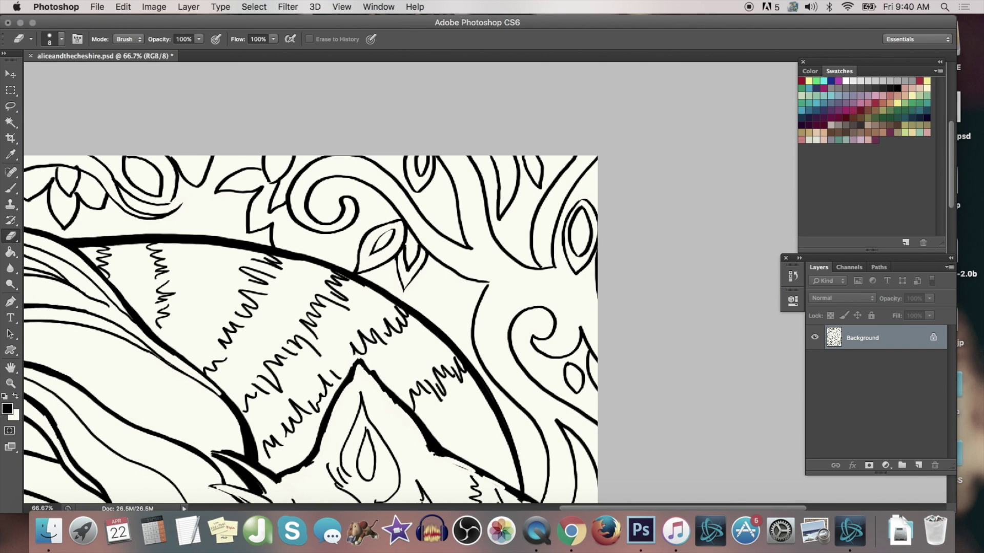